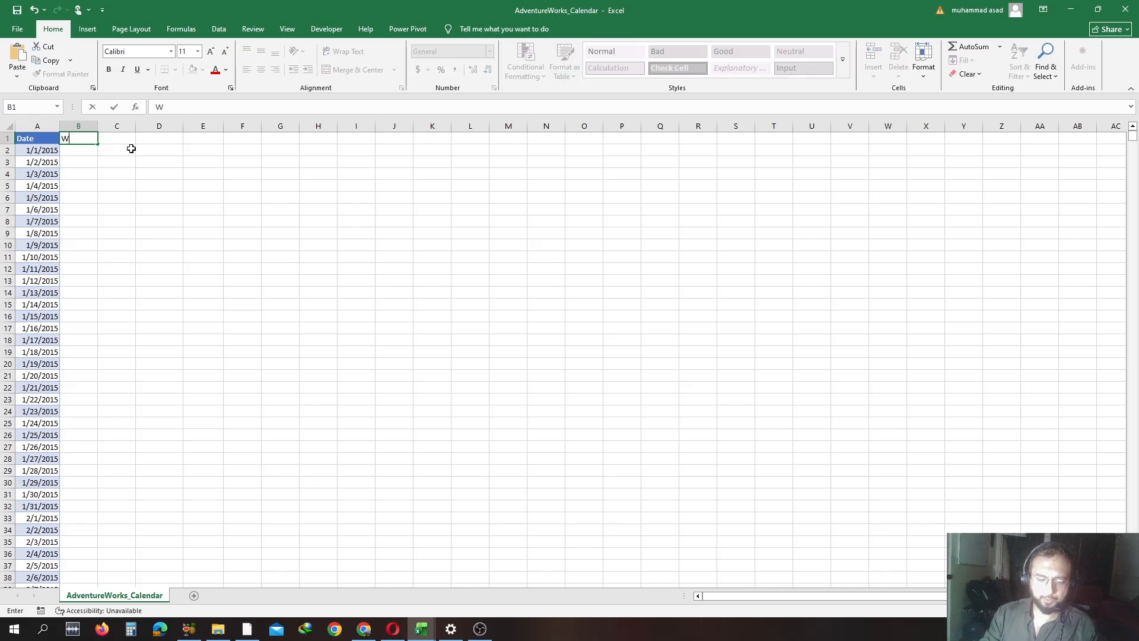
Step: Enter the header "Days of the week" in B1 and widen column B to fit it
{"action": "type", "text": "kDay"}
{"action": "key", "text": "BackSpace"}
{"action": "key", "text": "BackSpace"}
{"action": "key", "text": "BackSpace"}
{"action": "type", "text": "Days of the week"}
{"action": "key", "text": "Return"}
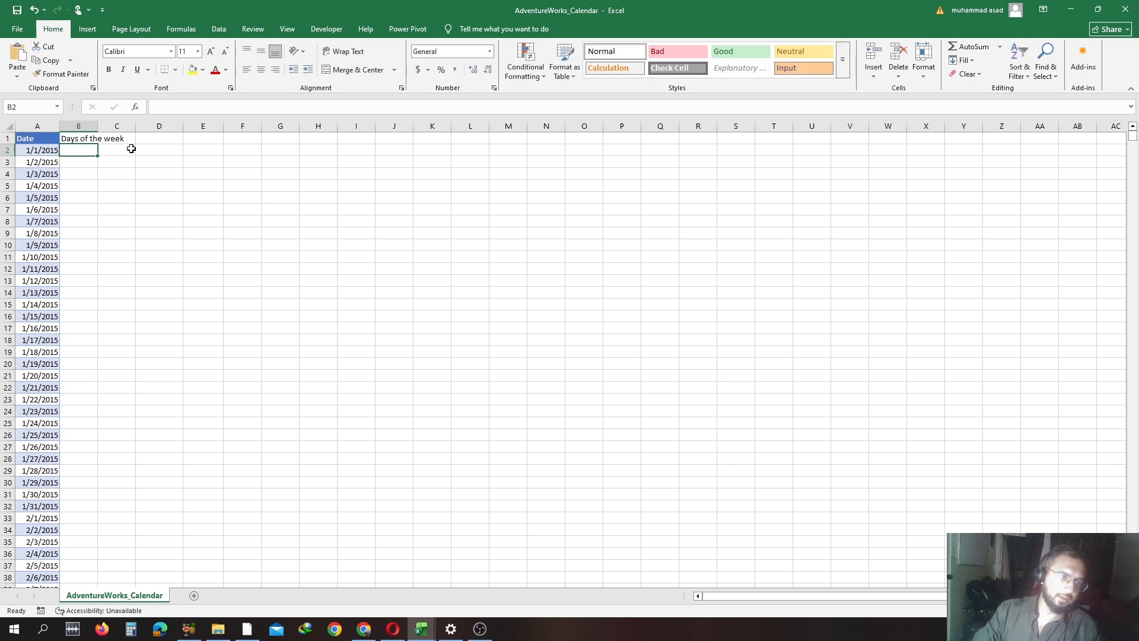
{"action": "double_click", "coordinate": [100, 128]}
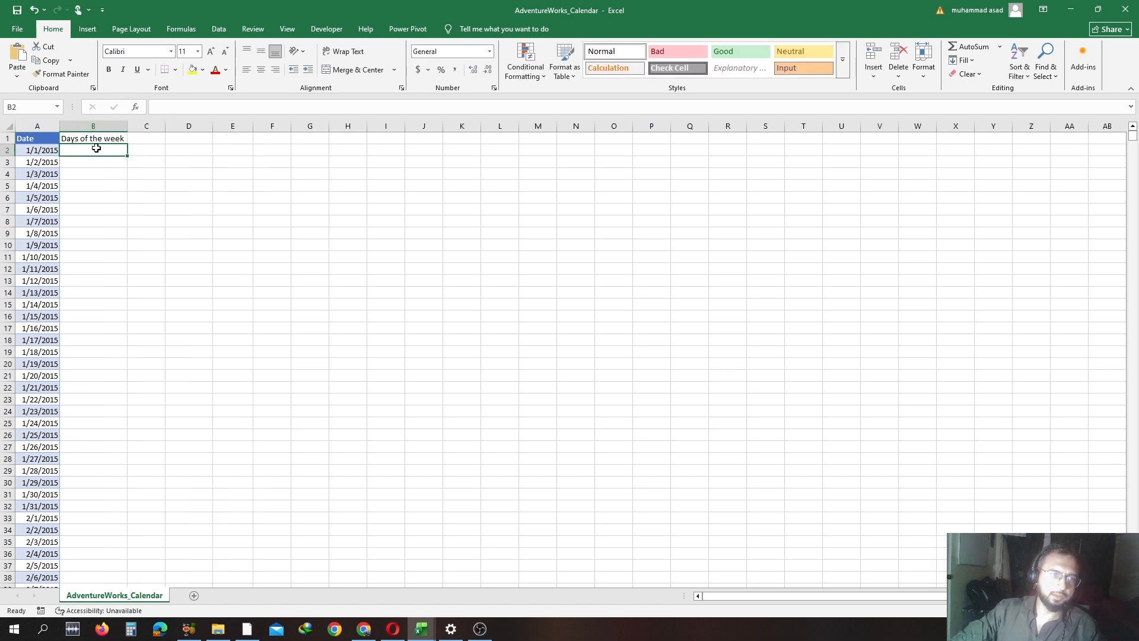
Step: Enter the formula =WEEKDAY(A2,2) in B2 so that weekdays are numbered from Monday as 1 to Sunday as 7
{"action": "type", "text": "=w"}
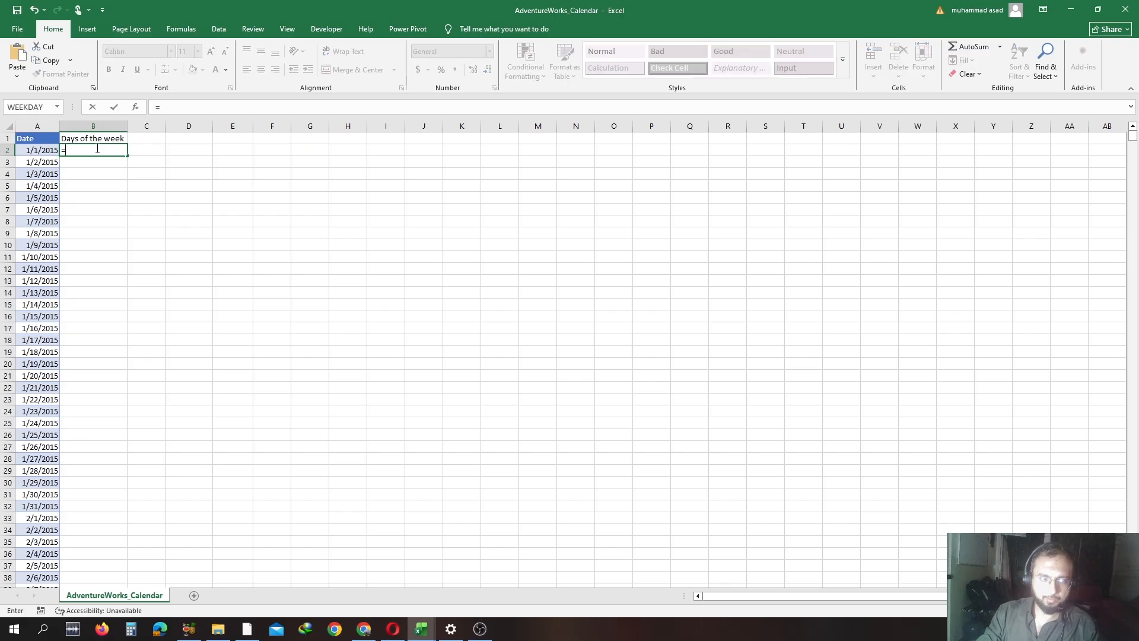
{"action": "type", "text": "ee"}
{"action": "key", "text": "Tab"}
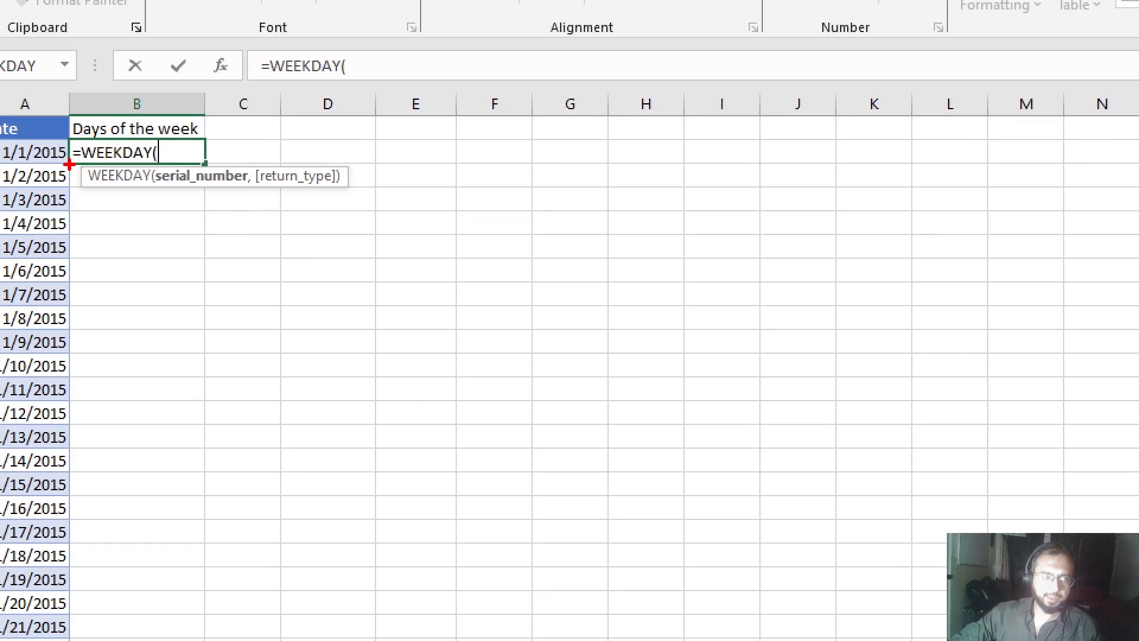
{"action": "left_click_drag", "start_coordinate": [152, 190], "coordinate": [349, 184]}
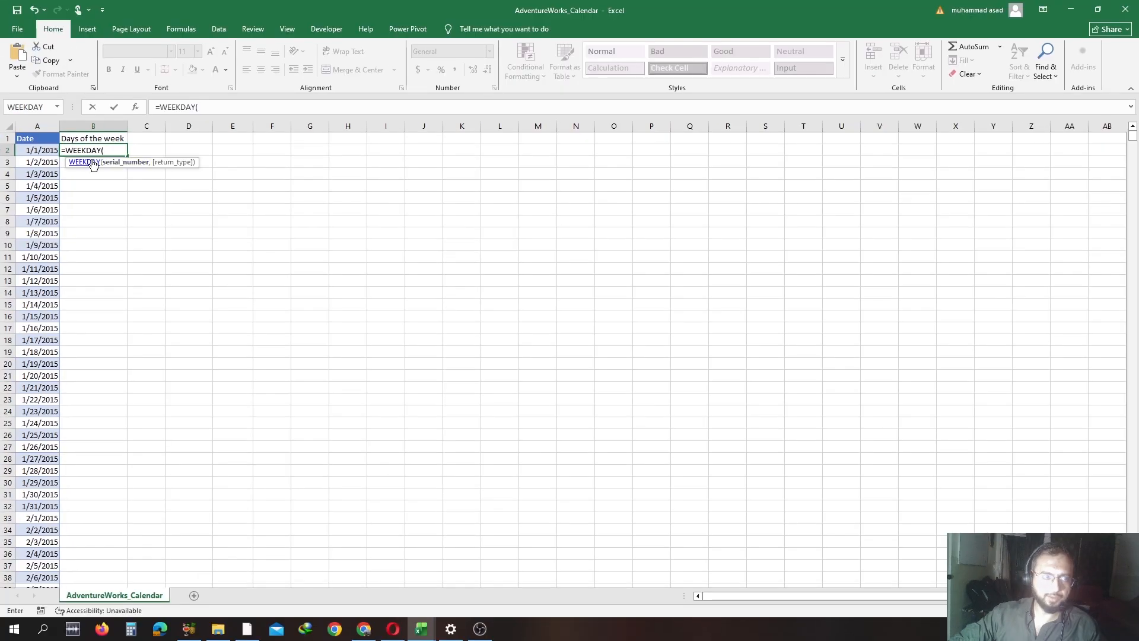
{"action": "left_click", "coordinate": [37, 149]}
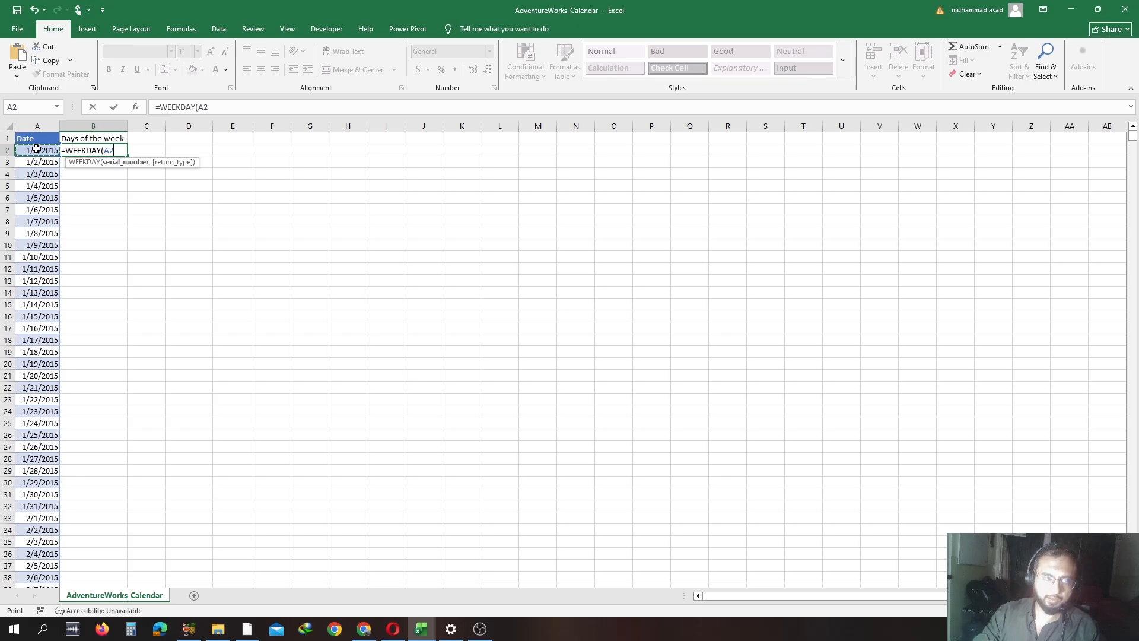
{"action": "type", "text": ",2"}
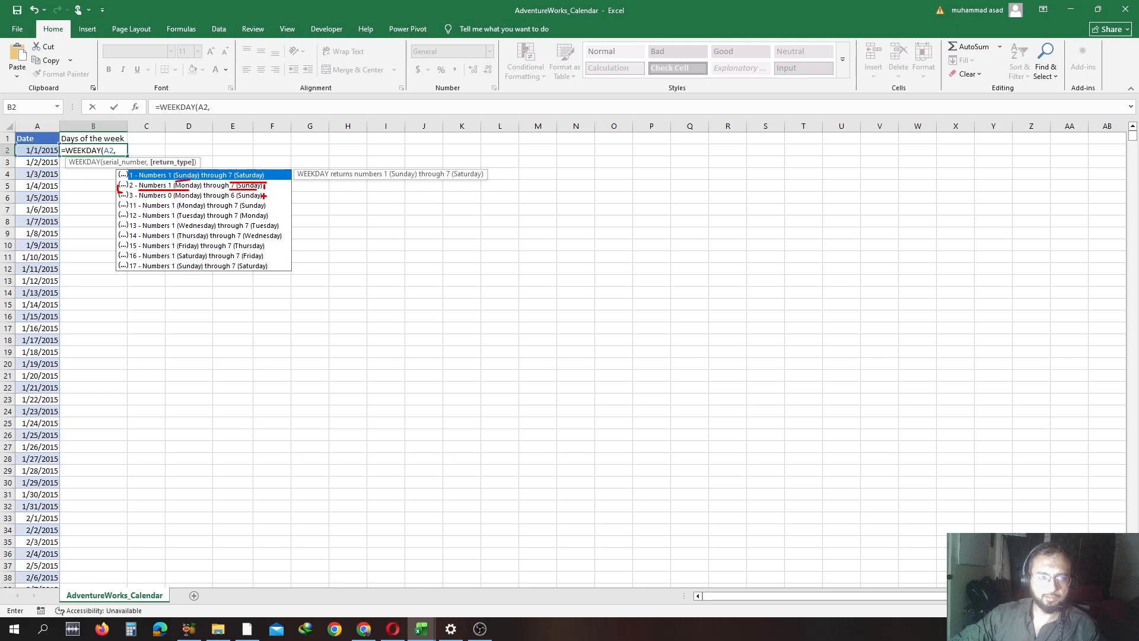
{"action": "key", "text": "Escape"}
{"action": "type", "text": "2)"}
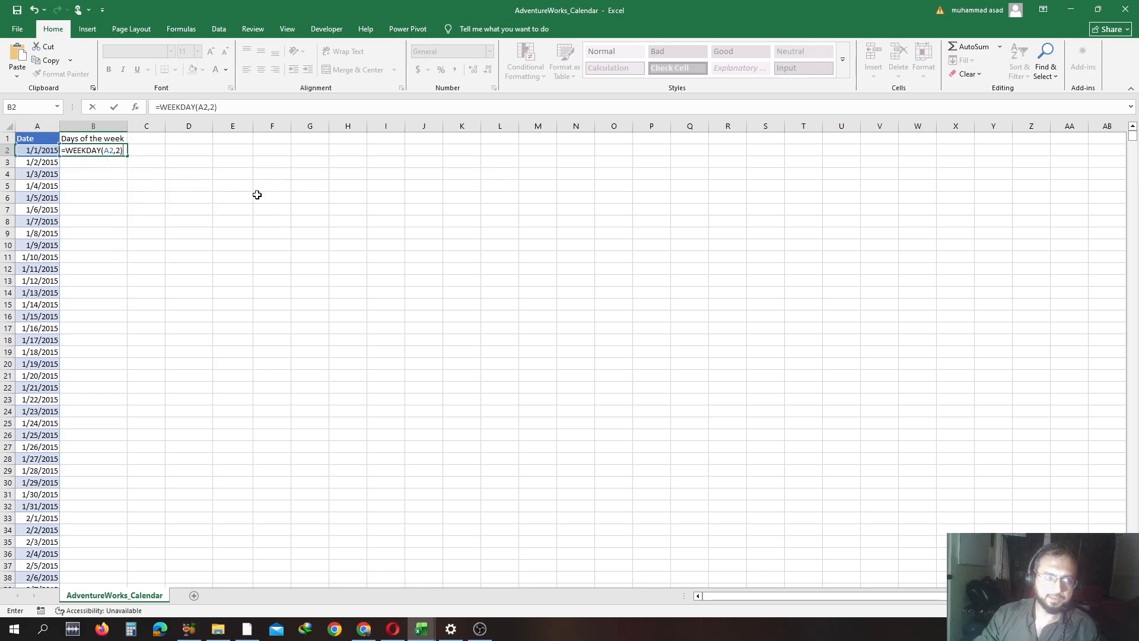
{"action": "key", "text": "Return"}
{"action": "key", "text": "Up"}
{"action": "key", "text": "Left"}
{"action": "key", "text": "Right"}
{"action": "key", "text": "Right"}
{"action": "key", "text": "Left"}
{"action": "key", "text": "Left"}
{"action": "key", "text": "Right"}
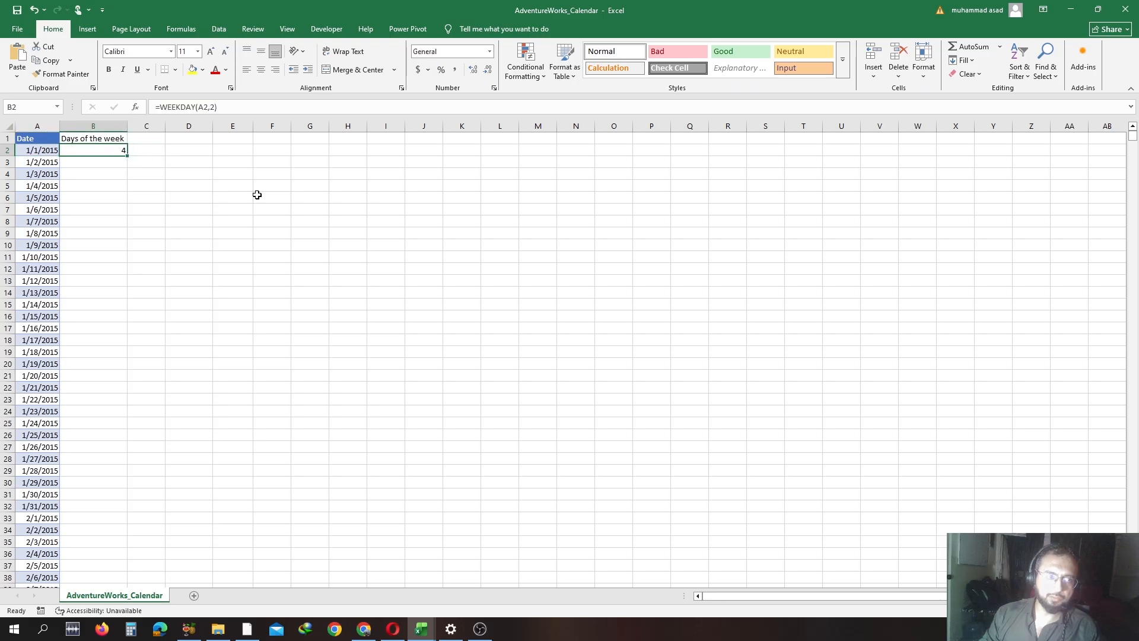
{"action": "key", "text": "Left"}
{"action": "key", "text": "Right"}
{"action": "key", "text": "Left"}
{"action": "key", "text": "Right"}
{"action": "key", "text": "Right"}
{"action": "key", "text": "Left"}
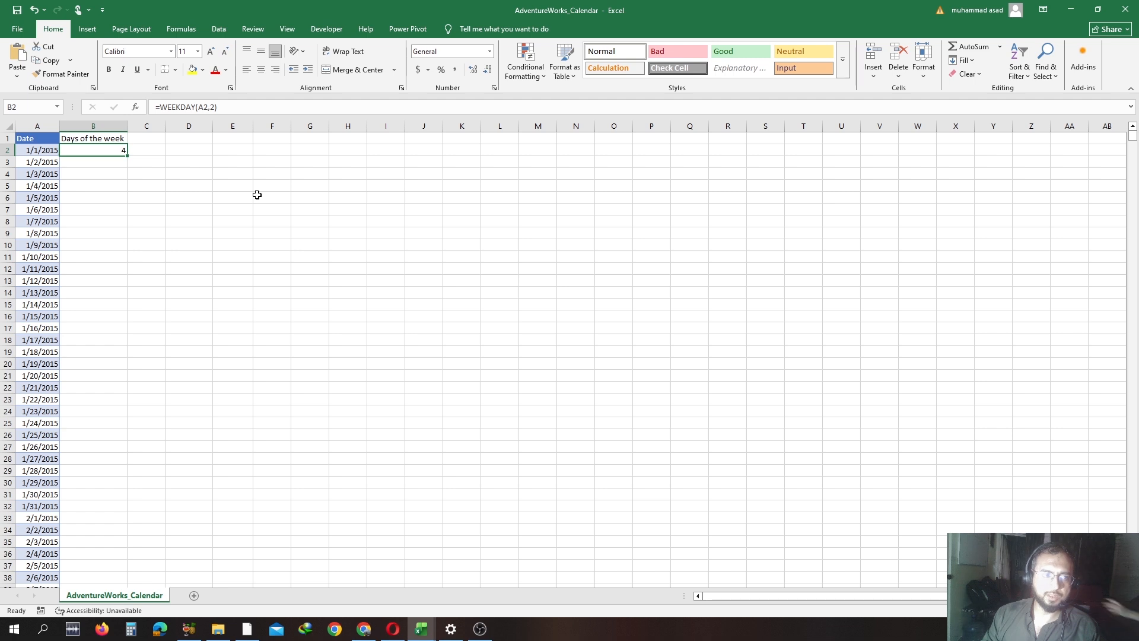
{"action": "key", "text": "Right"}
{"action": "key", "text": "Left"}
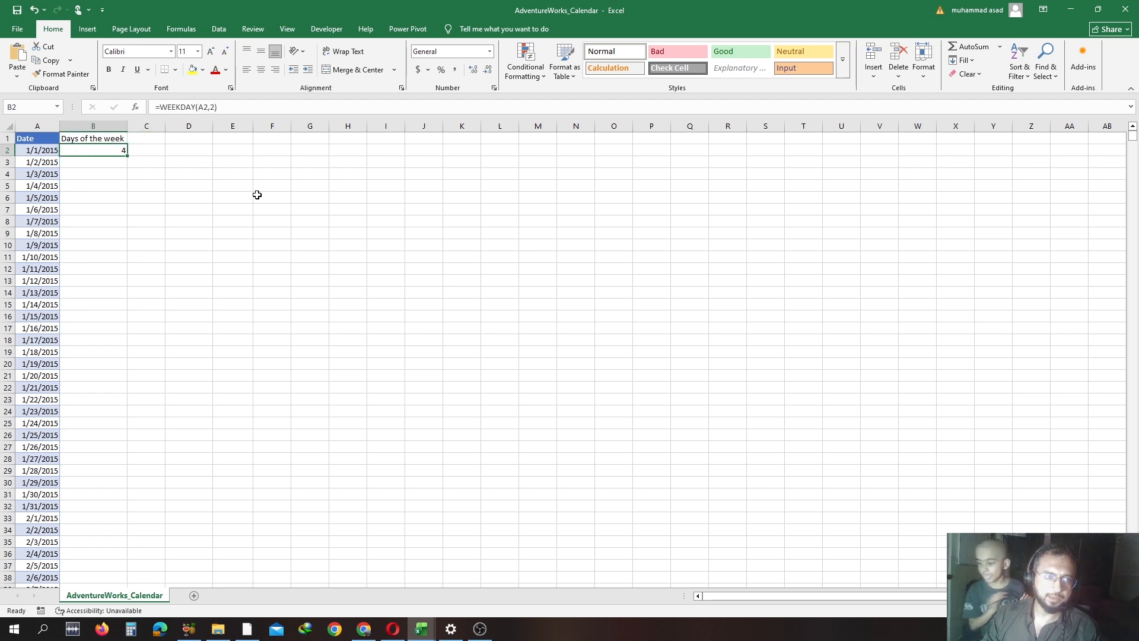
Step: Fill the WEEKDAY formula down column B for all dates and check the first few rows
{"action": "double_click", "coordinate": [127, 156]}
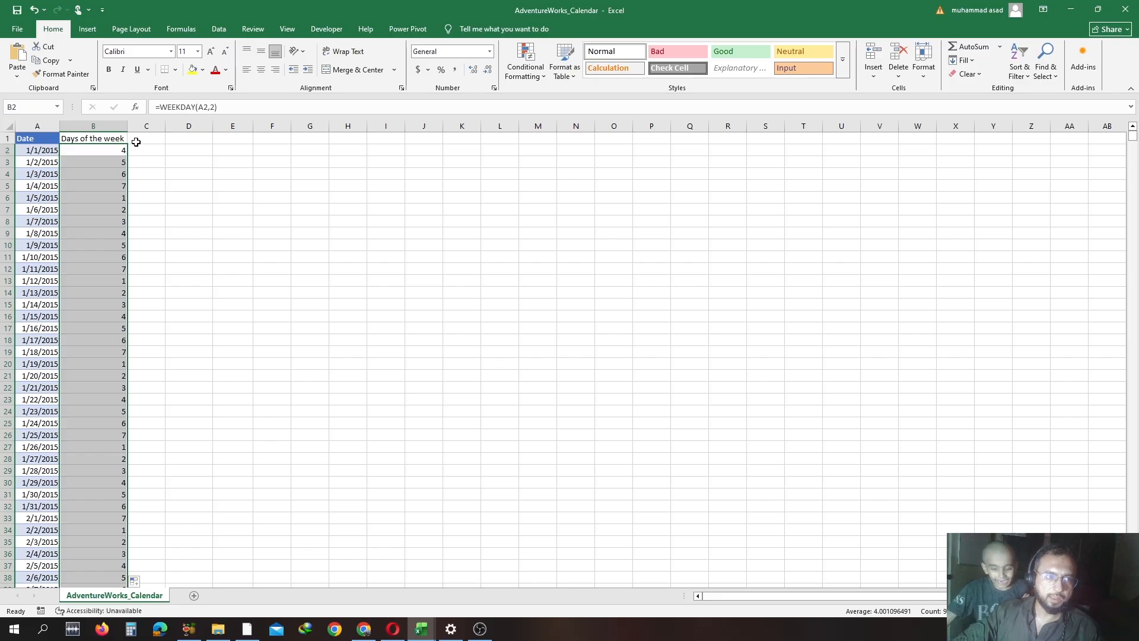
{"action": "left_click", "coordinate": [151, 140]}
{"action": "key", "text": "Down"}
{"action": "key", "text": "Down"}
{"action": "key", "text": "Down"}
{"action": "key", "text": "Left"}
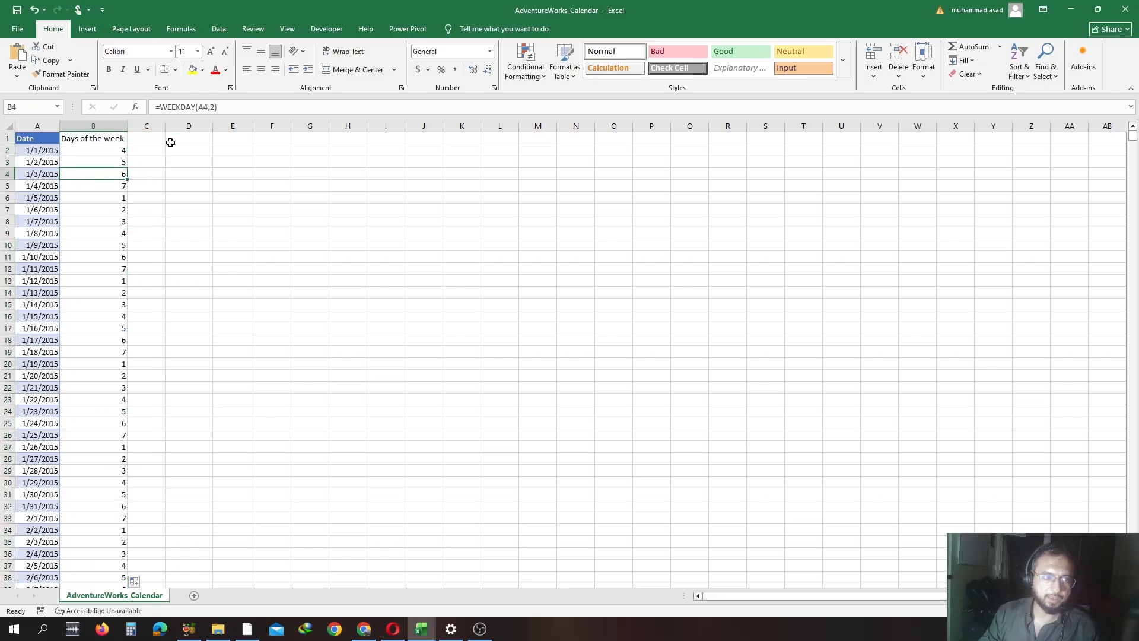
{"action": "key", "text": "Down"}
{"action": "key", "text": "Up"}
{"action": "key", "text": "Up"}
{"action": "key", "text": "Up"}
{"action": "key", "text": "Up"}
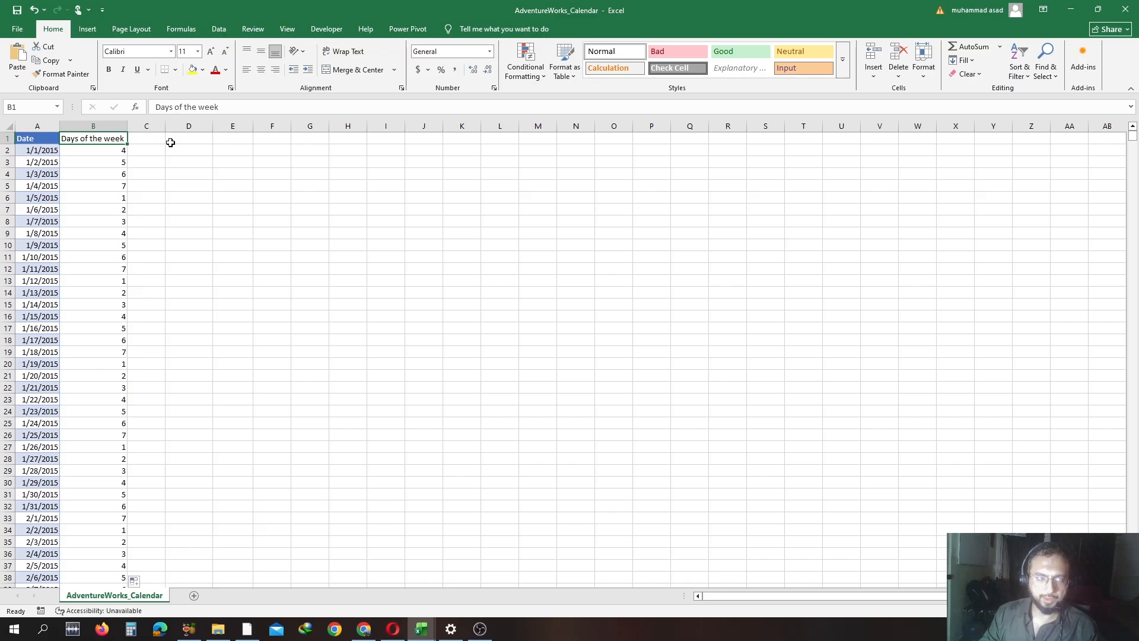
Step: Enter the header "Weekend" in C1
{"action": "key", "text": "Right"}
{"action": "type", "text": "Weekend"}
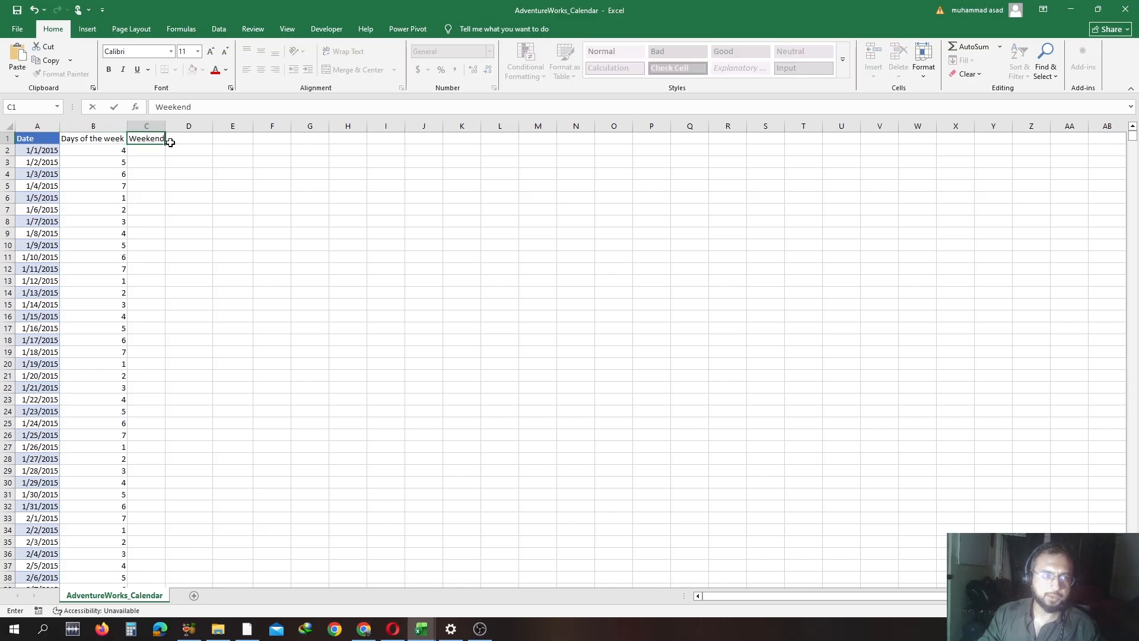
{"action": "key", "text": "Return"}
Step: Start an IF formula in C2 with the logical test OR(B2=6,B2=7)
{"action": "type", "text": "=if"}
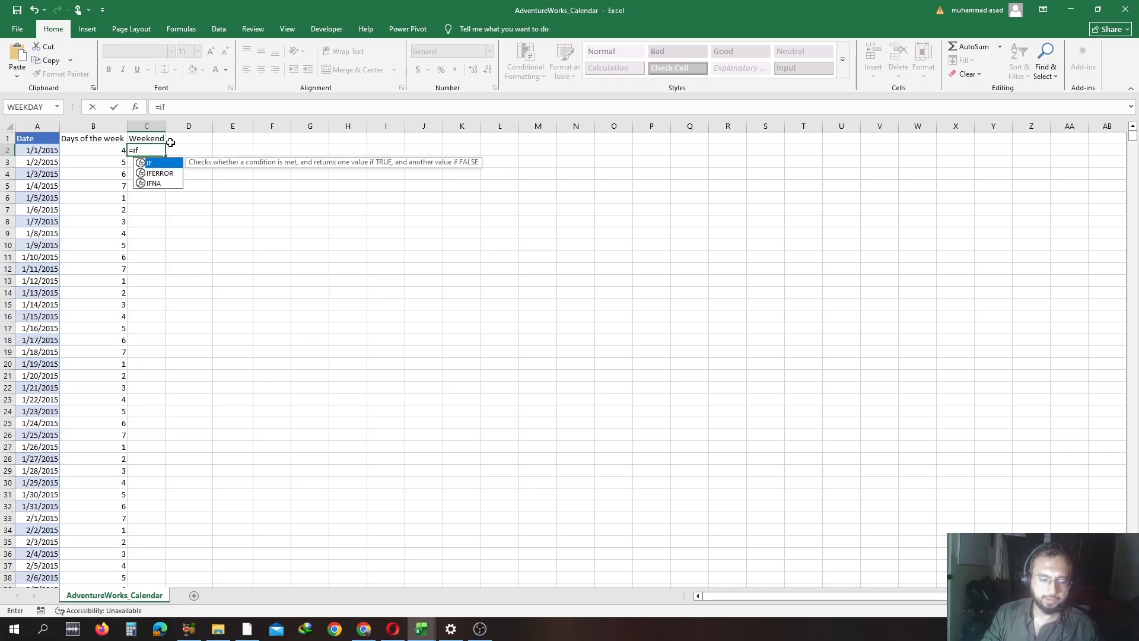
{"action": "key", "text": "Tab"}
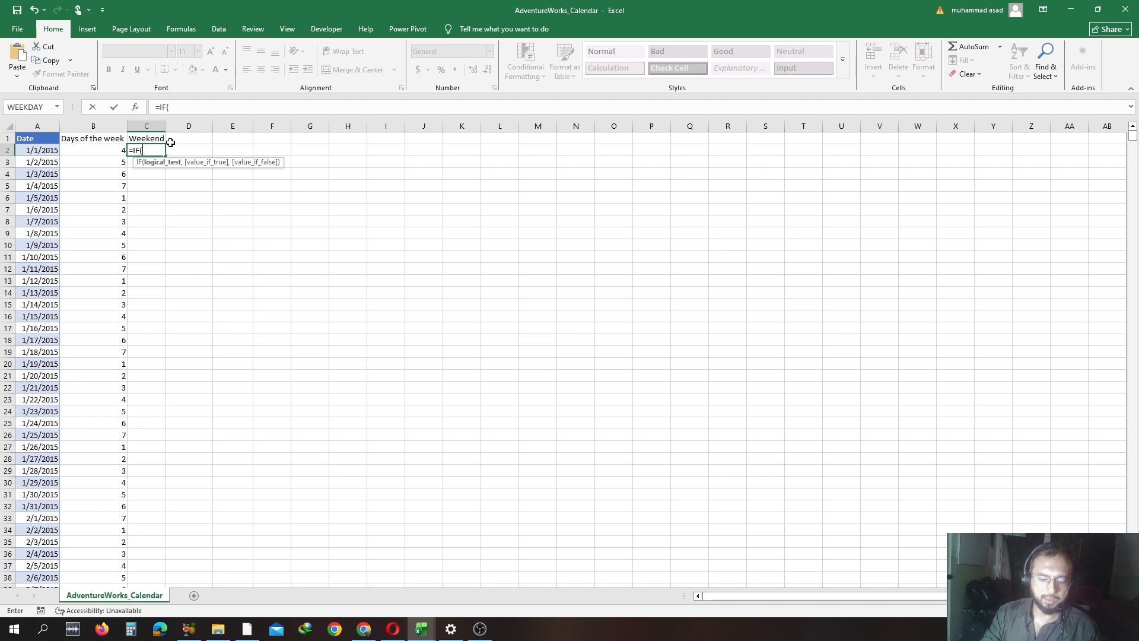
{"action": "type", "text": "or"}
{"action": "key", "text": "Tab"}
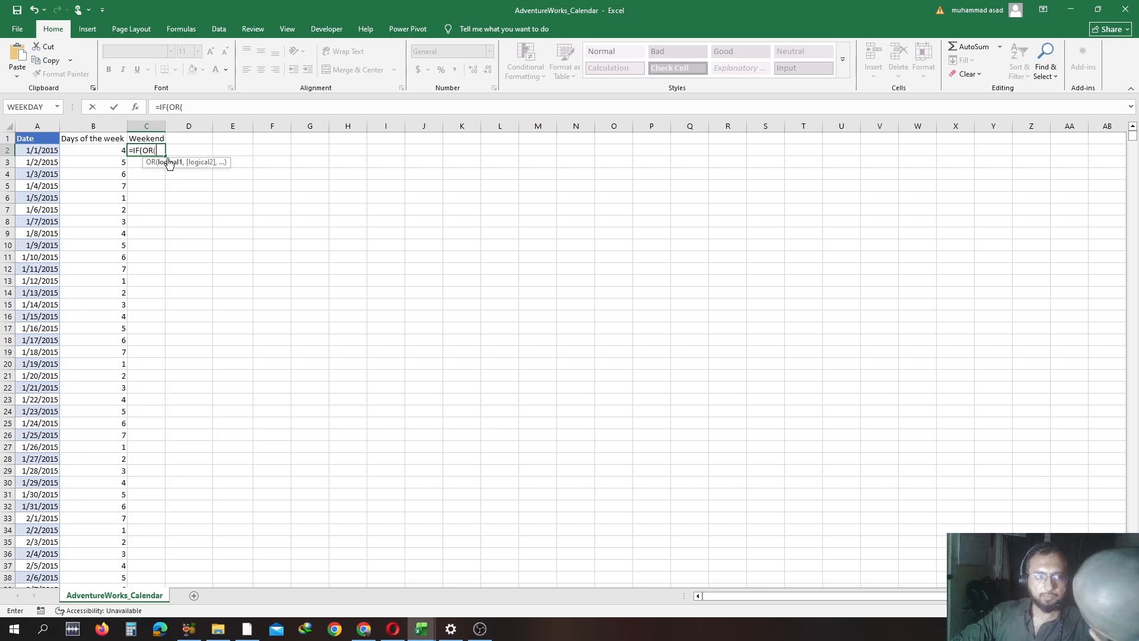
{"action": "left_click", "coordinate": [107, 153]}
{"action": "type", "text": "="}
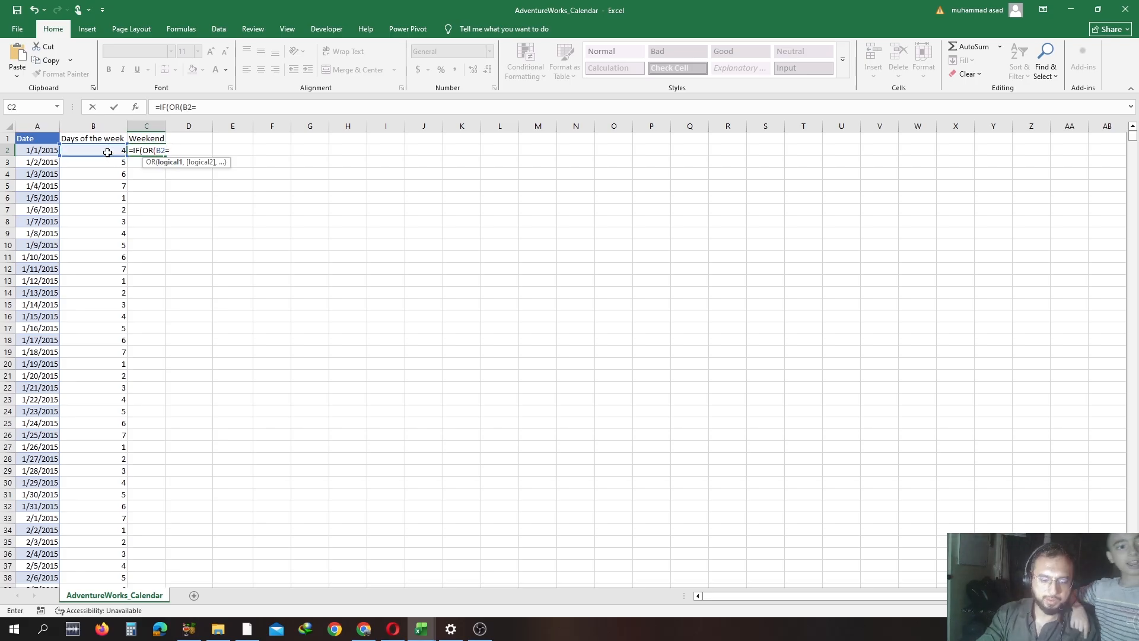
{"action": "type", "text": "6,"}
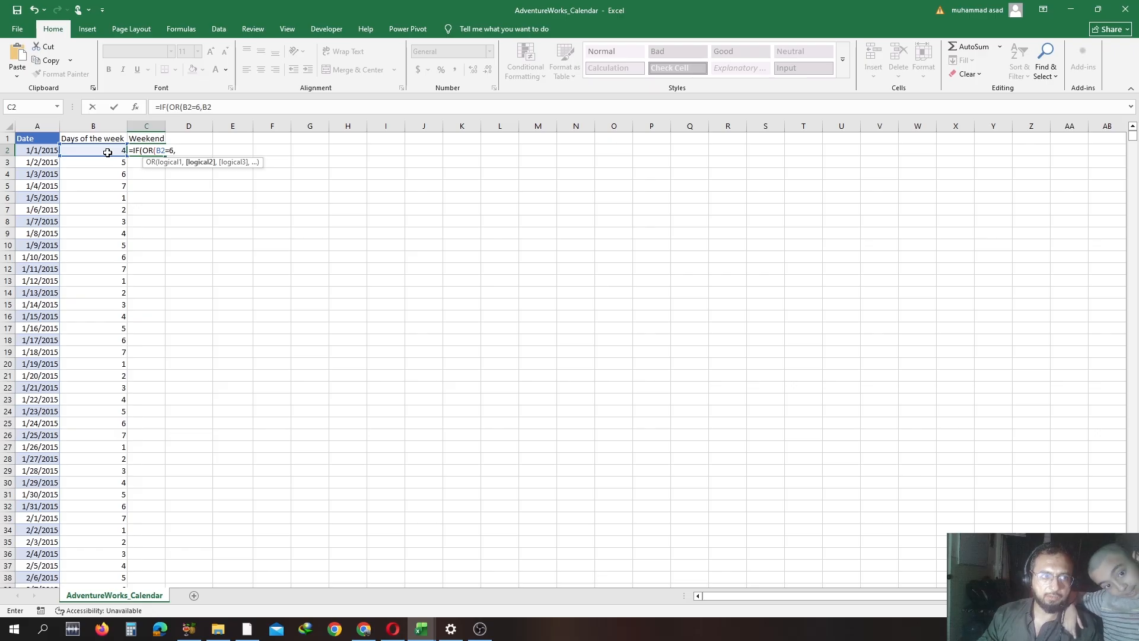
{"action": "left_click", "coordinate": [108, 153]}
{"action": "type", "text": "="}
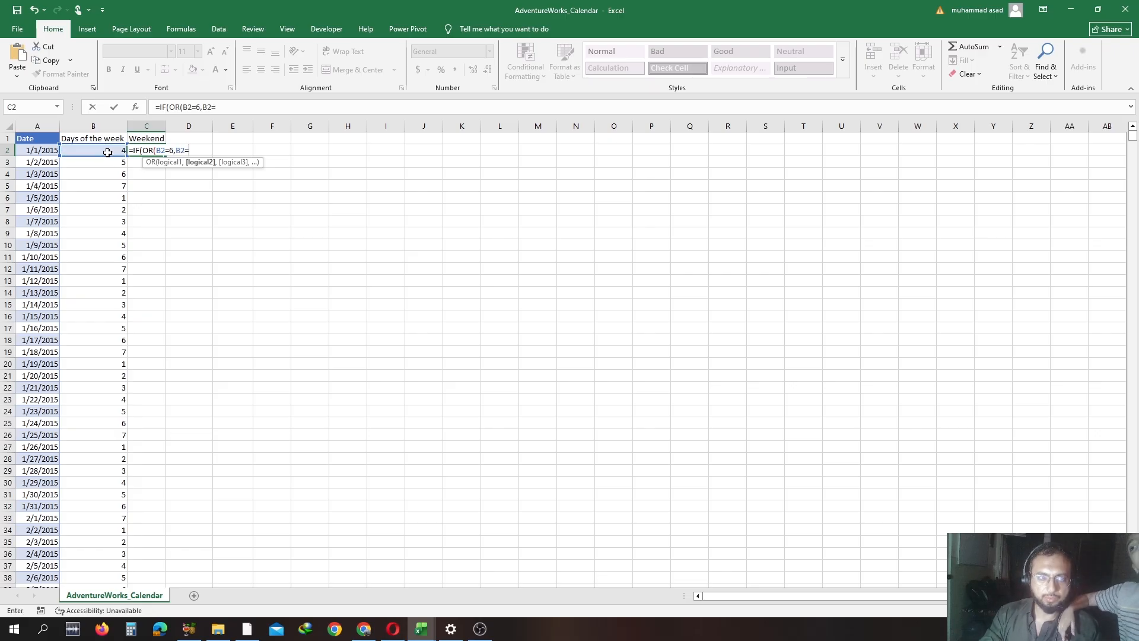
{"action": "type", "text": "7)"}
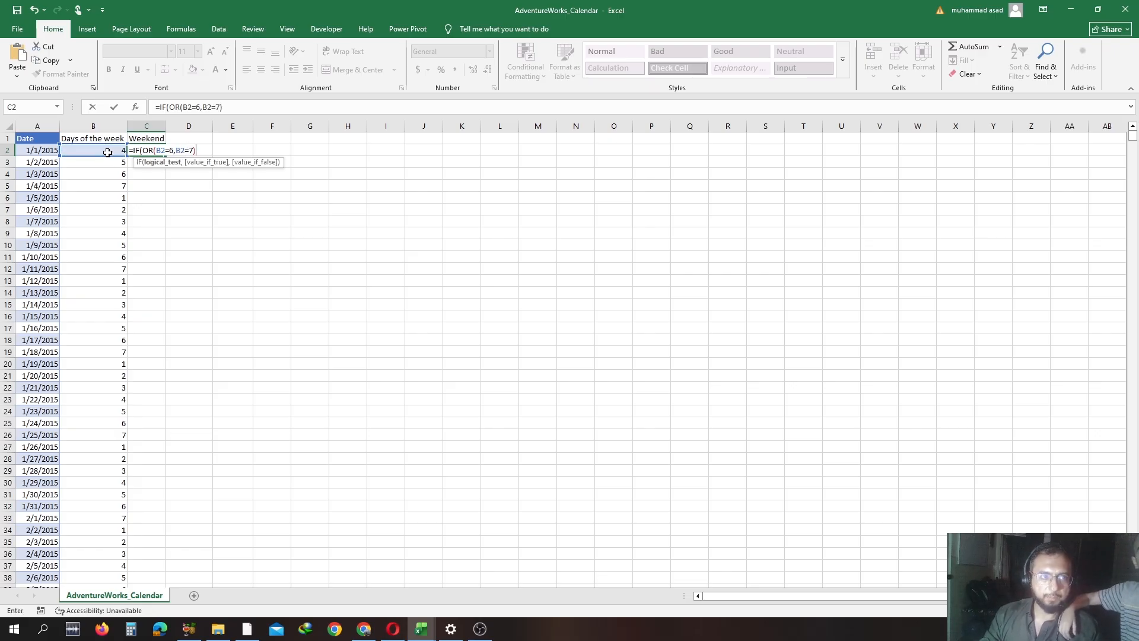
Step: Add "Weekend" as the value if true and "week" as the value if false to the IF formula
{"action": "type", "text": ",\""}
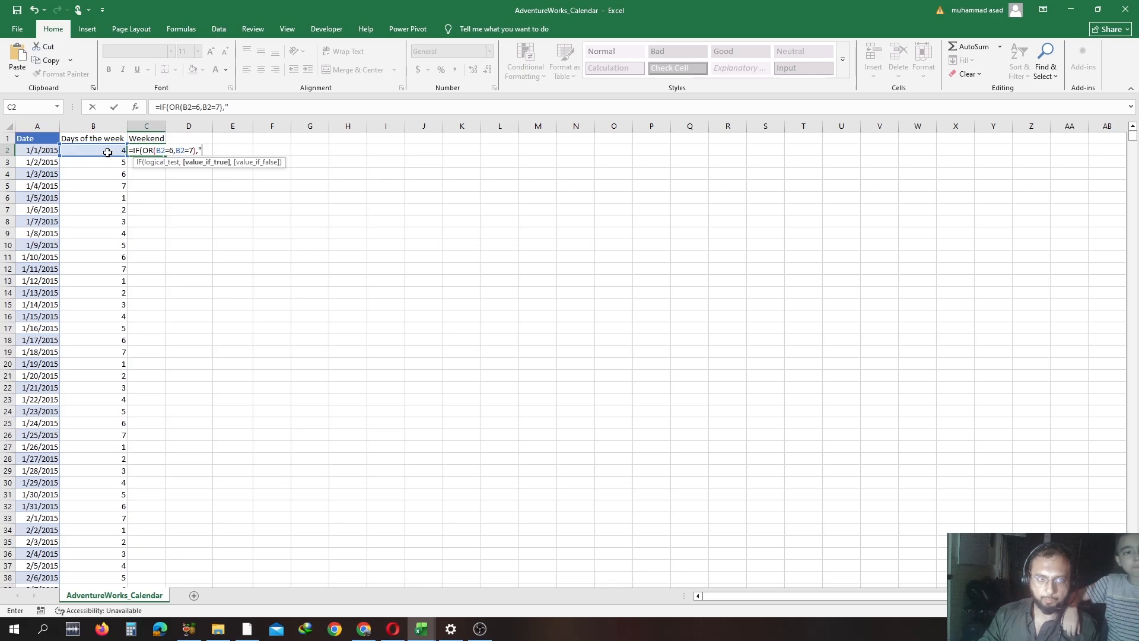
{"action": "type", "text": "Weeke"}
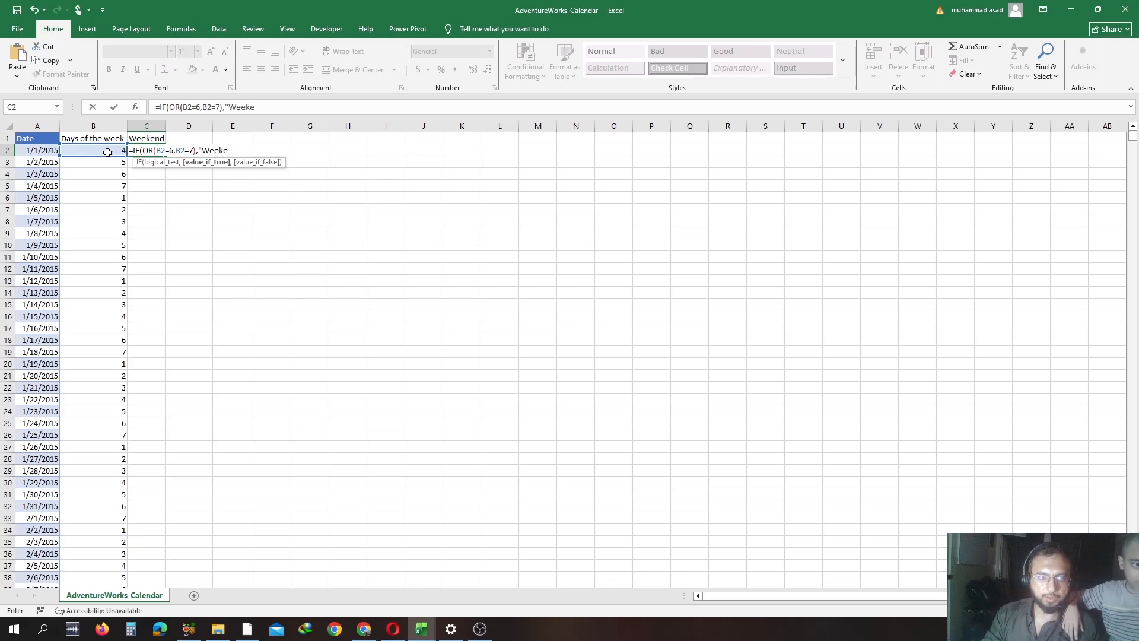
{"action": "type", "text": "nd\""}
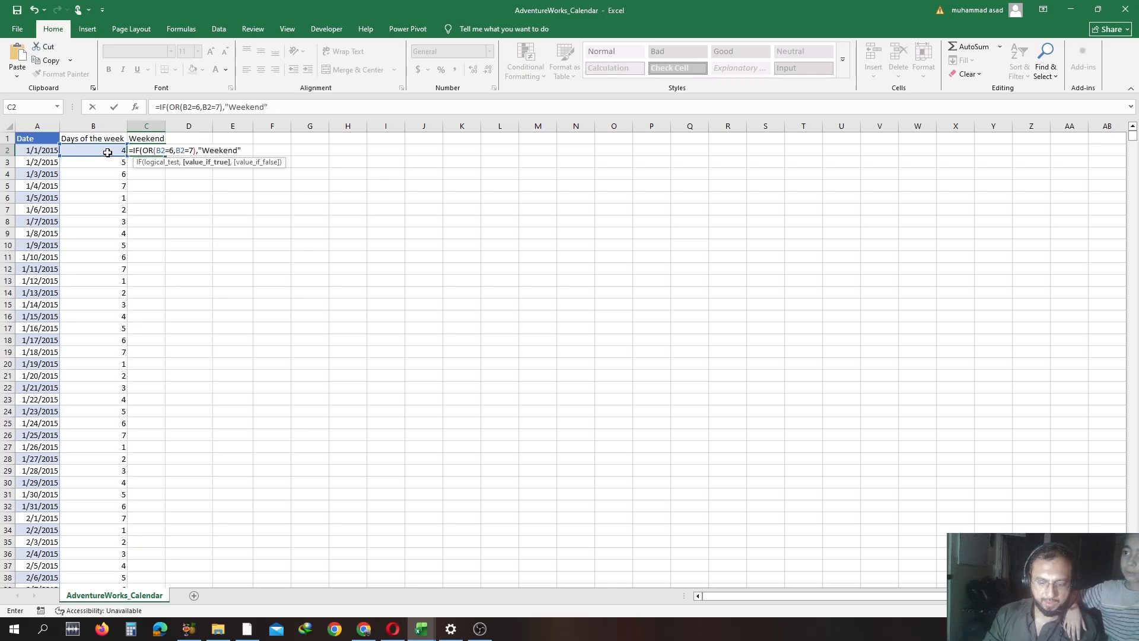
{"action": "type", "text": ",\""}
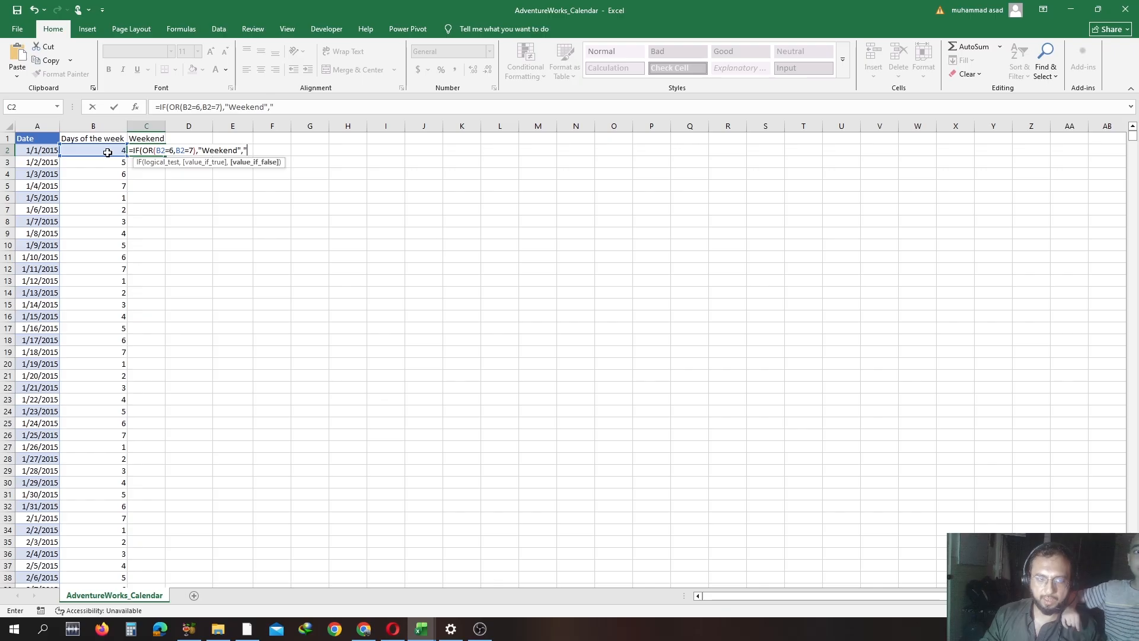
{"action": "type", "text": "week"}
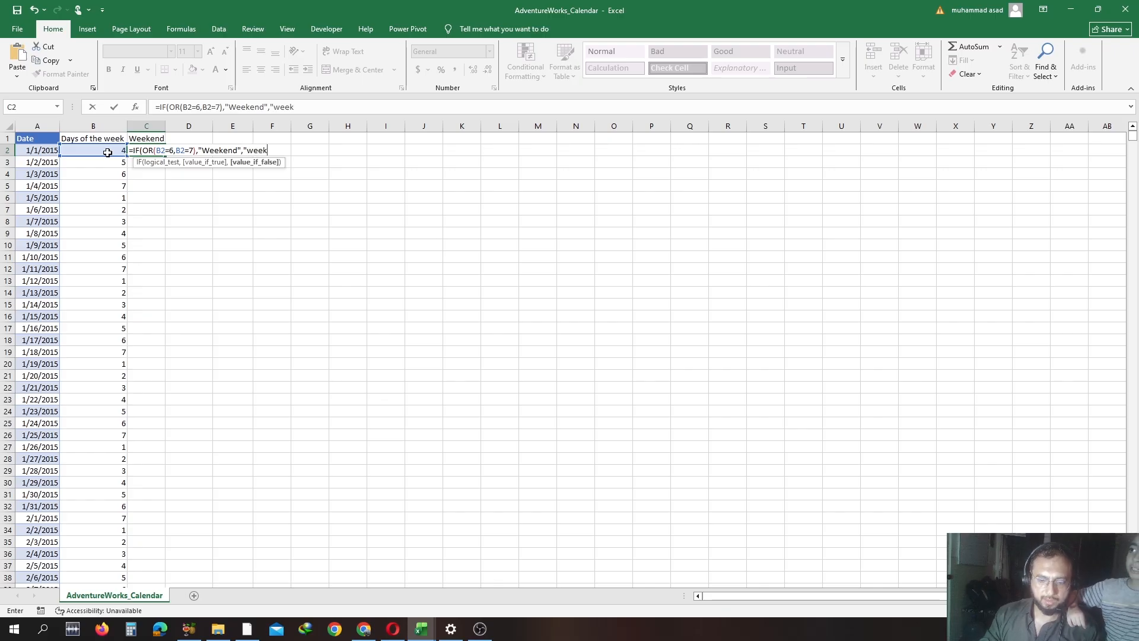
{"action": "type", "text": "\""}
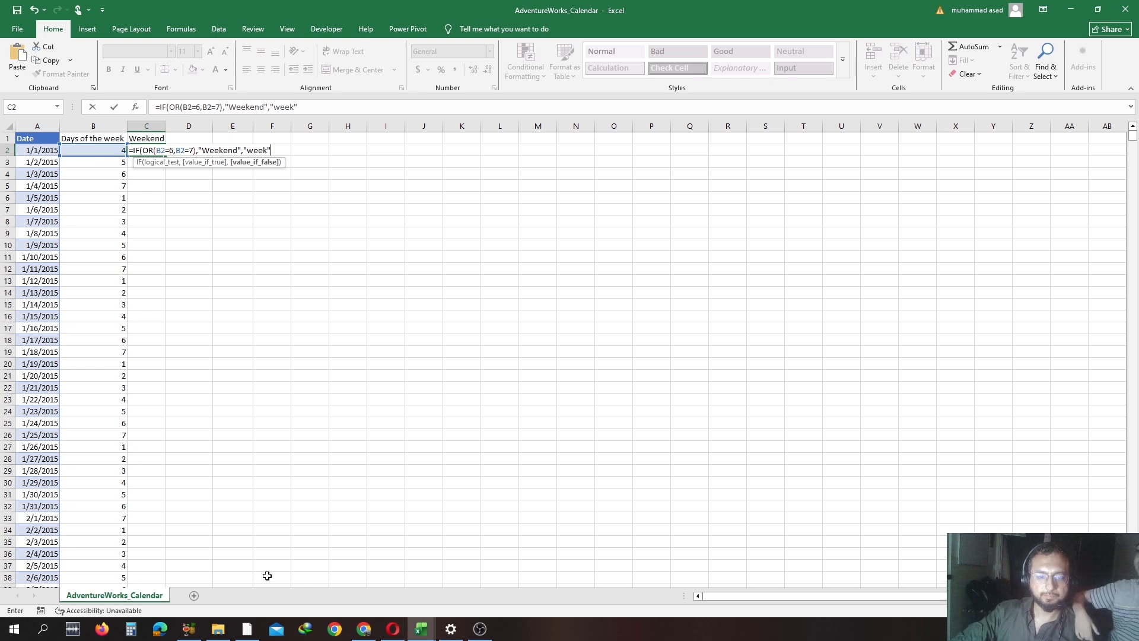
{"action": "left_click", "coordinate": [481, 629]}
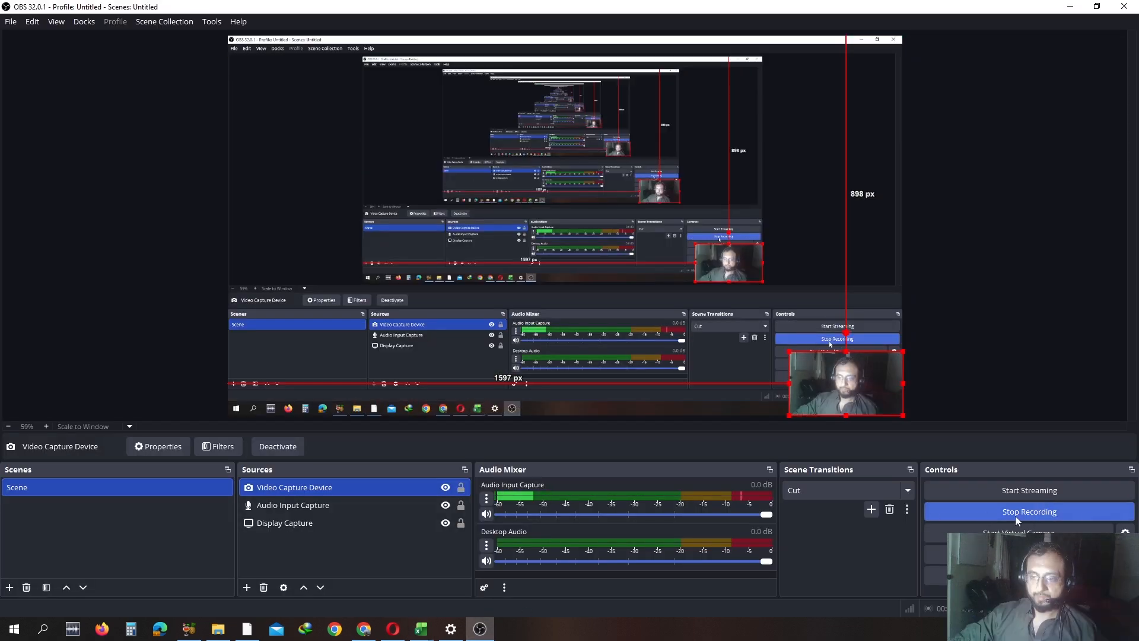
{"action": "mouse_move", "coordinate": [421, 629]}
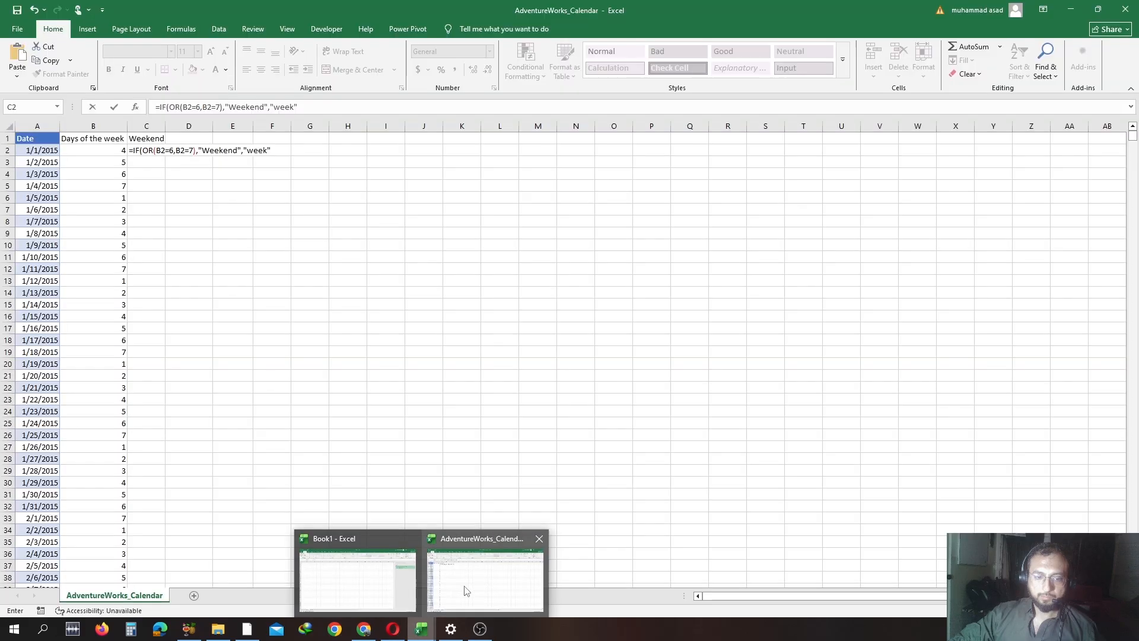
{"action": "left_click", "coordinate": [464, 587]}
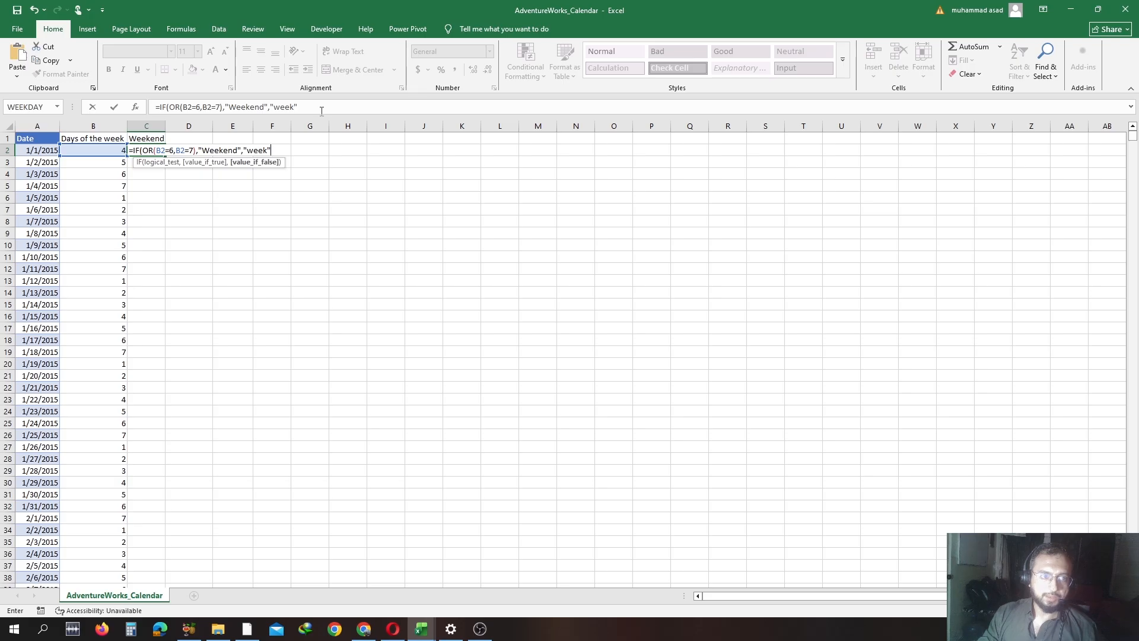
Step: Complete the formula =IF(OR(B2=6,B2=7),"Weekend","week") in C2 and reselect the cell
{"action": "type", "text": ")"}
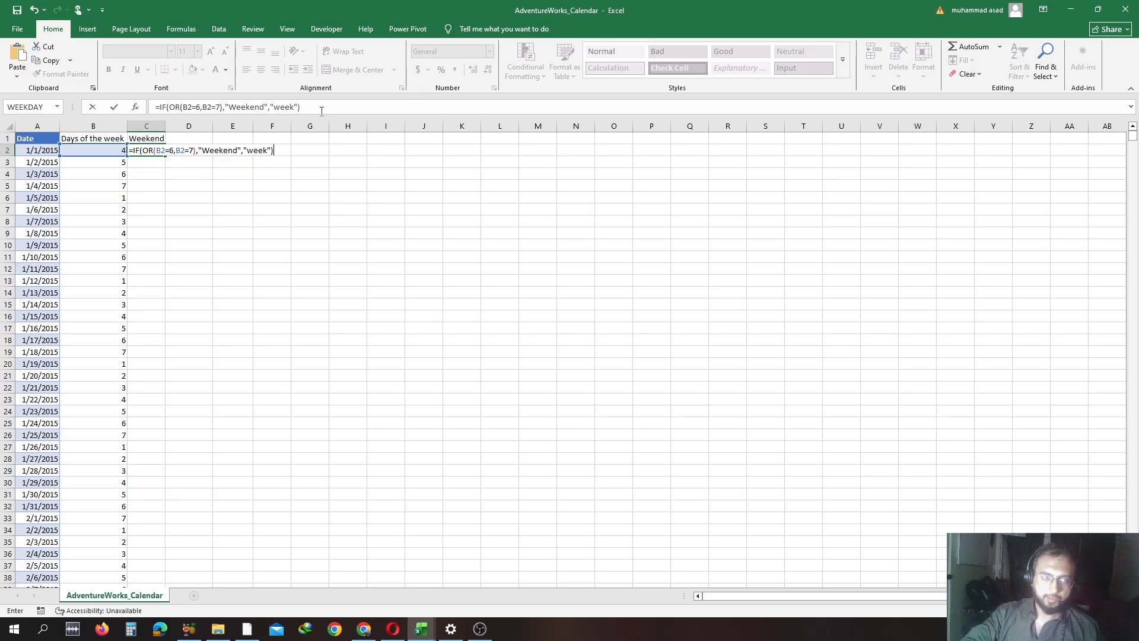
{"action": "key", "text": "Return"}
{"action": "left_click", "coordinate": [148, 150]}
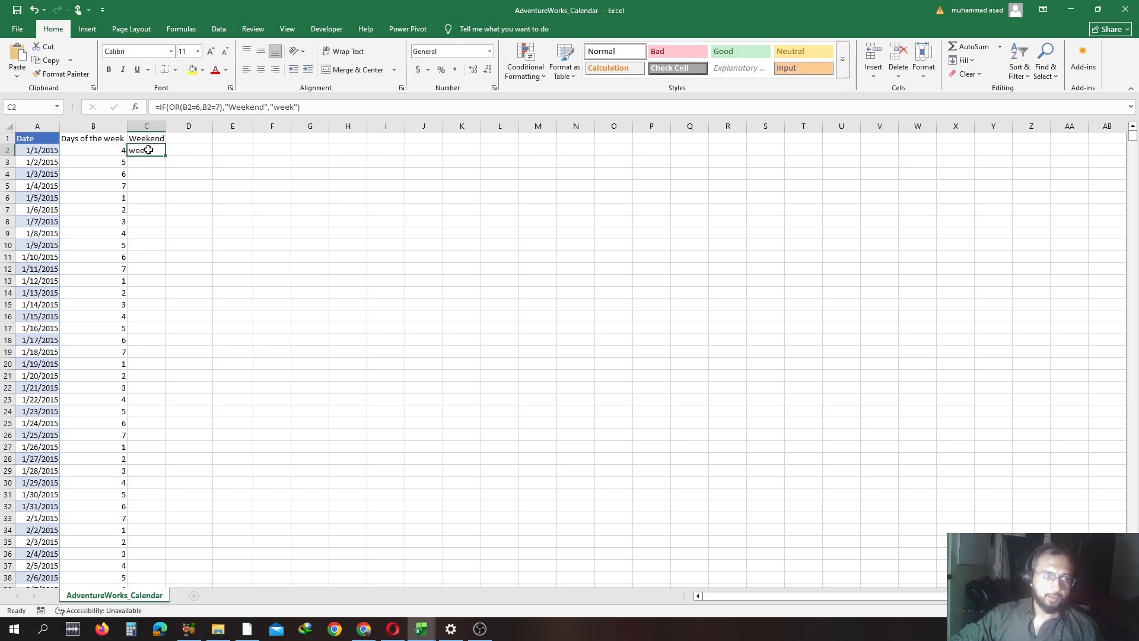
{"action": "key", "text": "super"}
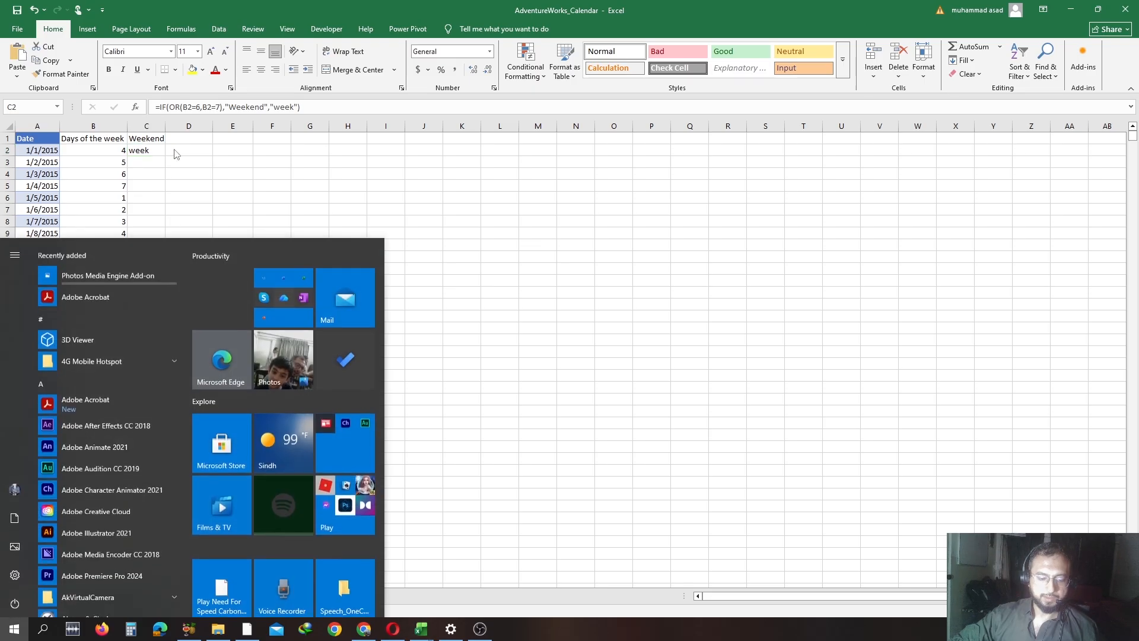
{"action": "key", "text": "Escape"}
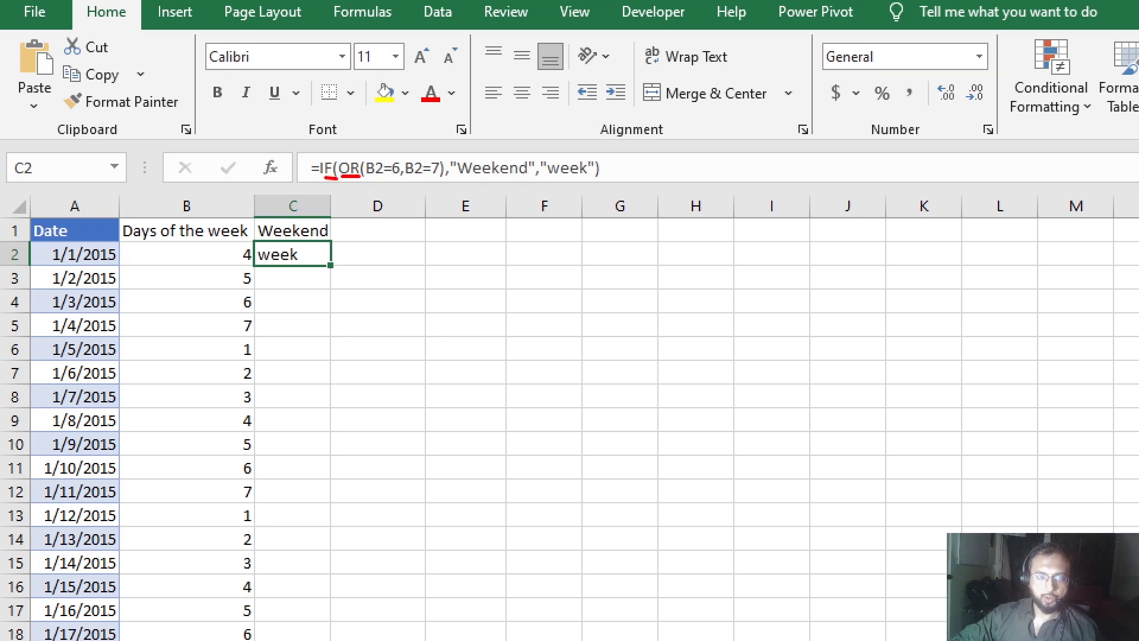
{"action": "mouse_move", "coordinate": [376, 159]}
{"action": "left_mouse_down"}
{"action": "mouse_move", "coordinate": [374, 136]}
{"action": "mouse_move", "coordinate": [421, 131]}
{"action": "left_mouse_up"}
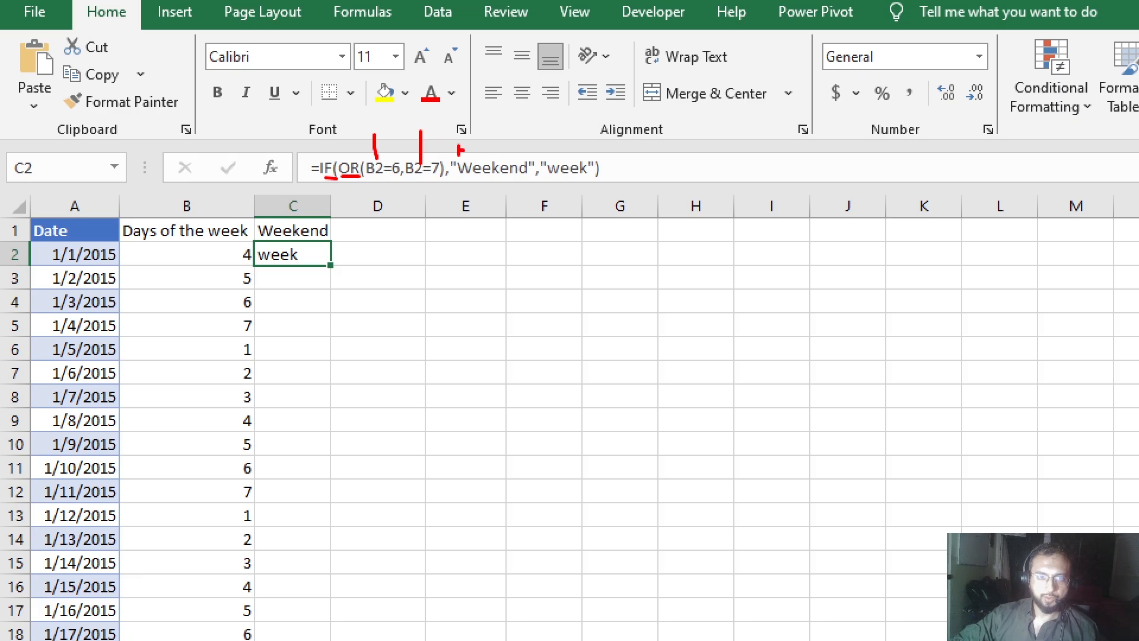
{"action": "left_click_drag", "start_coordinate": [459, 177], "coordinate": [508, 174]}
{"action": "left_click_drag", "start_coordinate": [205, 254], "coordinate": [167, 261]}
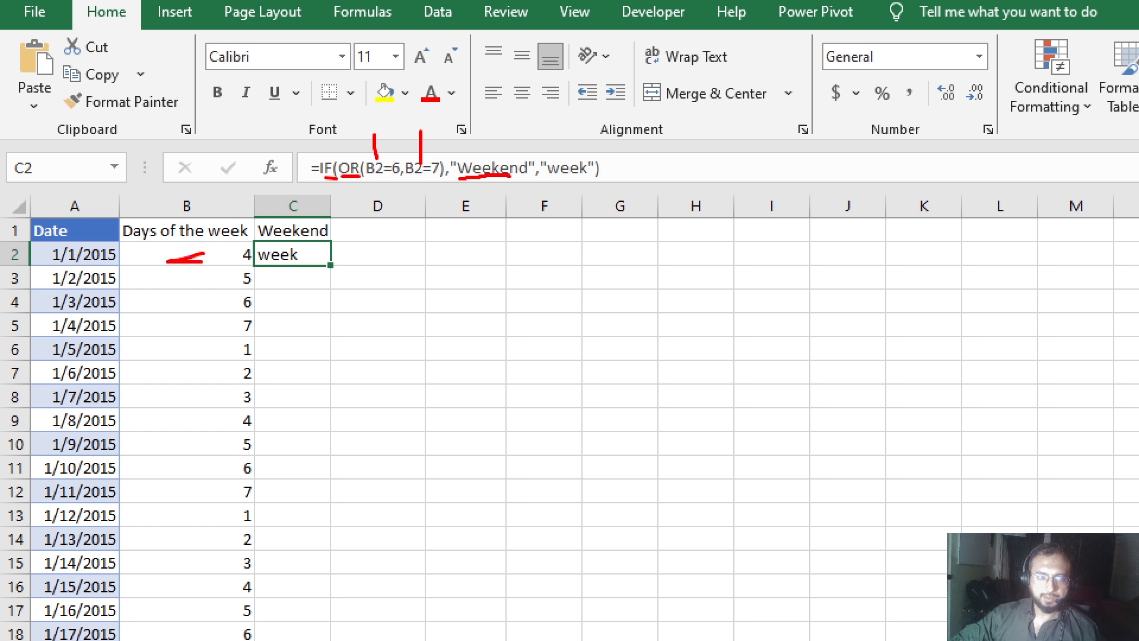
{"action": "mouse_move", "coordinate": [359, 99]}
{"action": "left_mouse_down"}
{"action": "mouse_move", "coordinate": [325, 143]}
{"action": "mouse_move", "coordinate": [382, 89]}
{"action": "mouse_move", "coordinate": [386, 112]}
{"action": "left_mouse_up"}
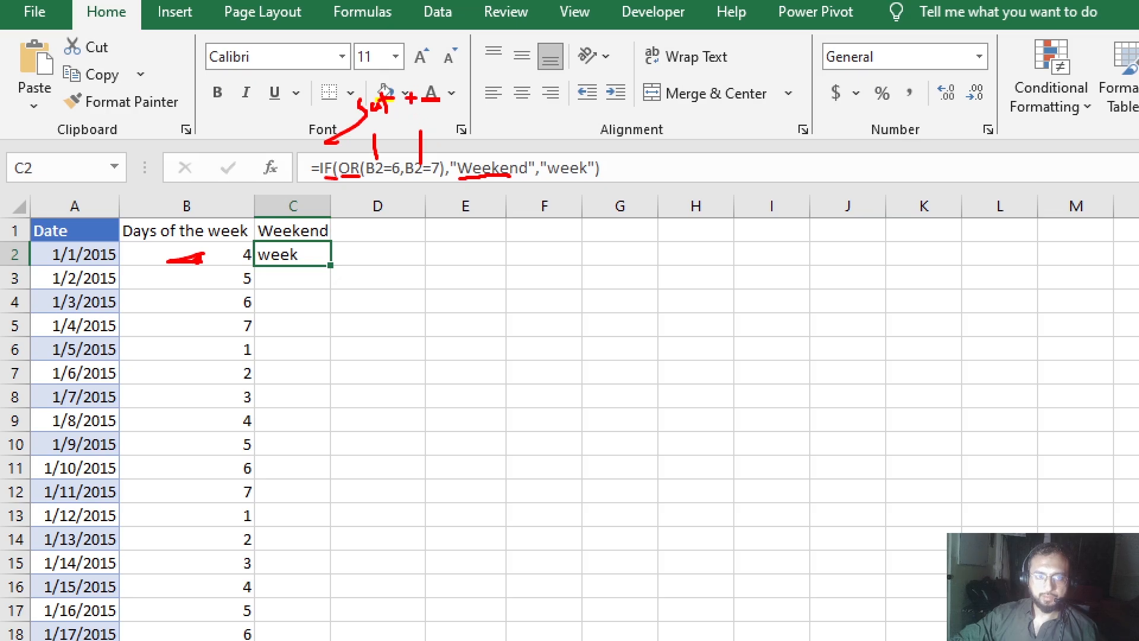
{"action": "mouse_move", "coordinate": [424, 92]}
{"action": "left_mouse_down"}
{"action": "mouse_move", "coordinate": [439, 93]}
{"action": "mouse_move", "coordinate": [426, 116]}
{"action": "left_mouse_up"}
{"action": "left_click_drag", "start_coordinate": [458, 180], "coordinate": [475, 179]}
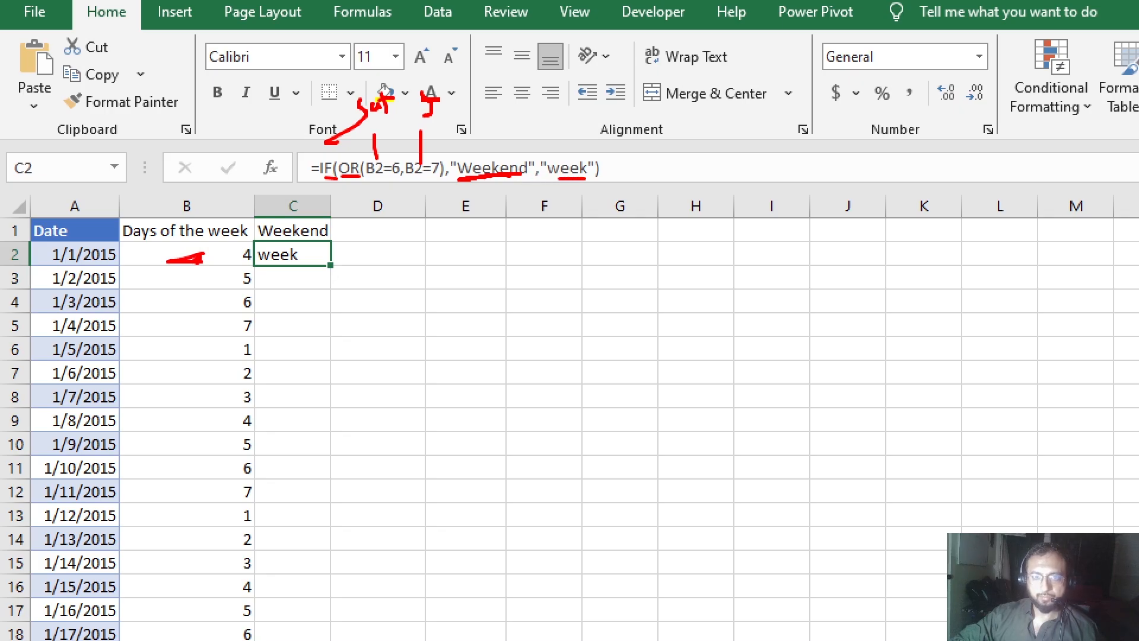
{"action": "key", "text": "Escape"}
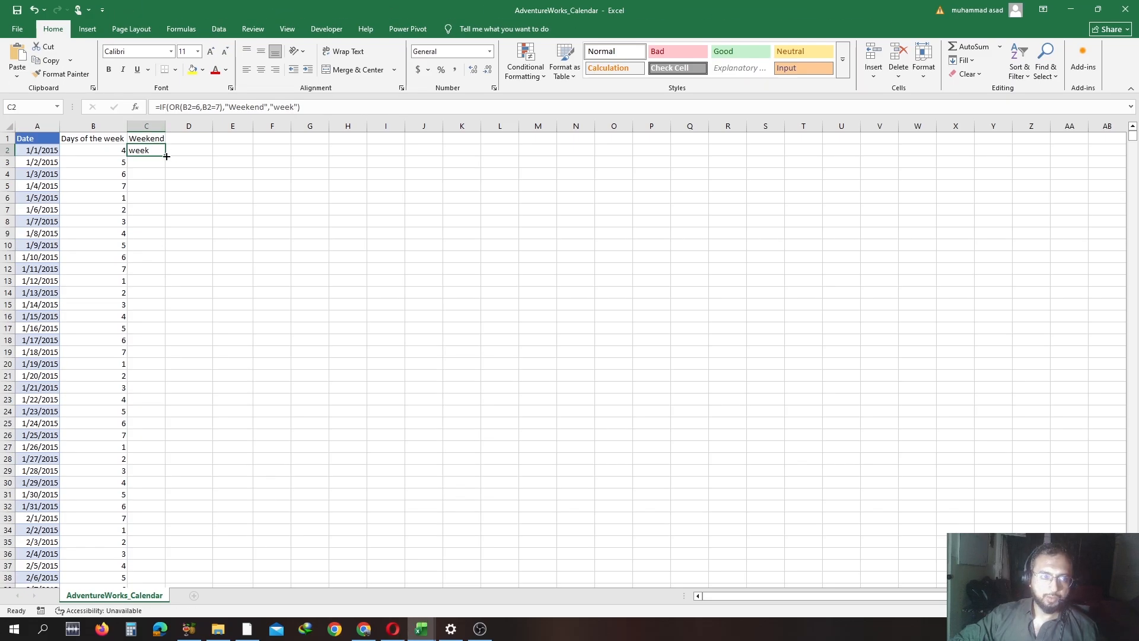
Step: Fill the C2 weekend formula down the whole date list and autofit the width of column C
{"action": "double_click", "coordinate": [166, 156]}
{"action": "double_click", "coordinate": [164, 129]}
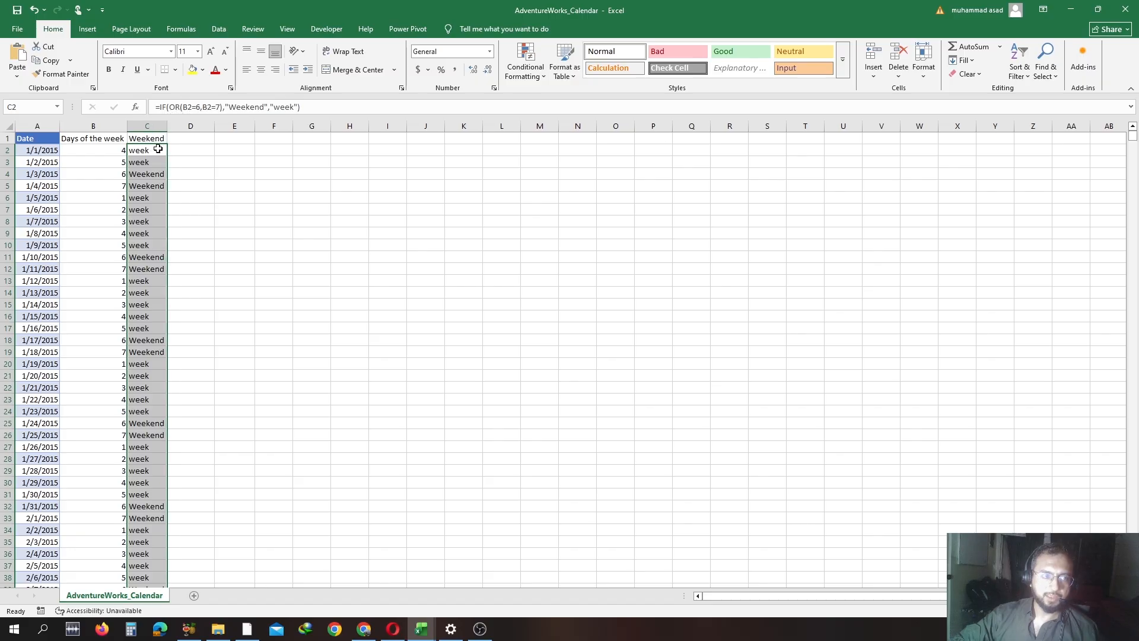
Step: Enter the header "Name of The Day" in D1
{"action": "left_click", "coordinate": [177, 142]}
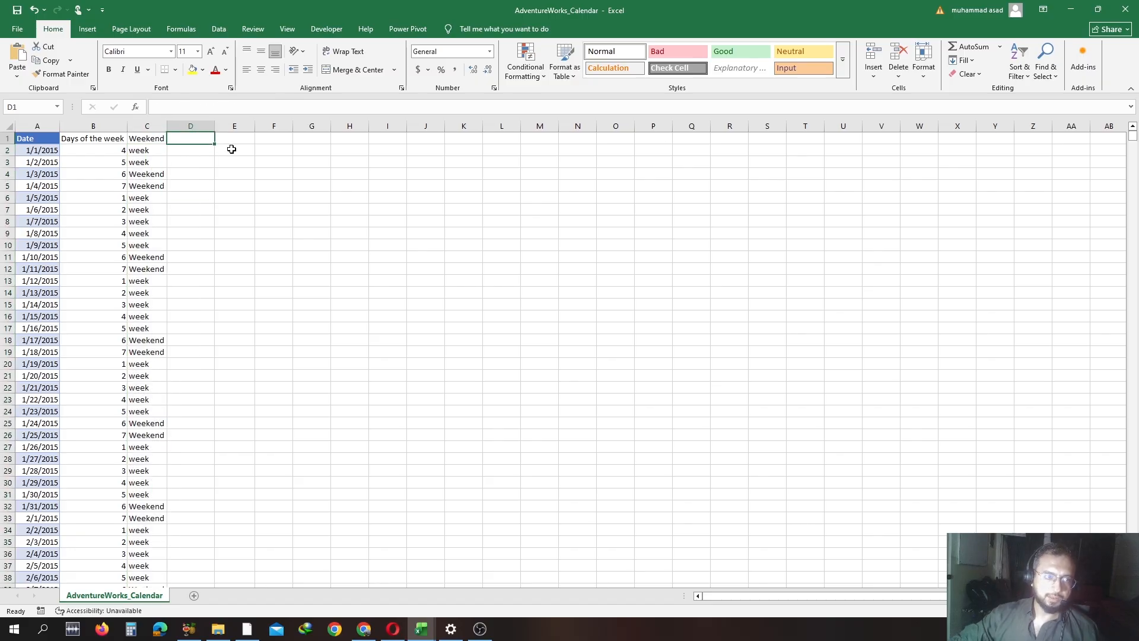
{"action": "type", "text": "="}
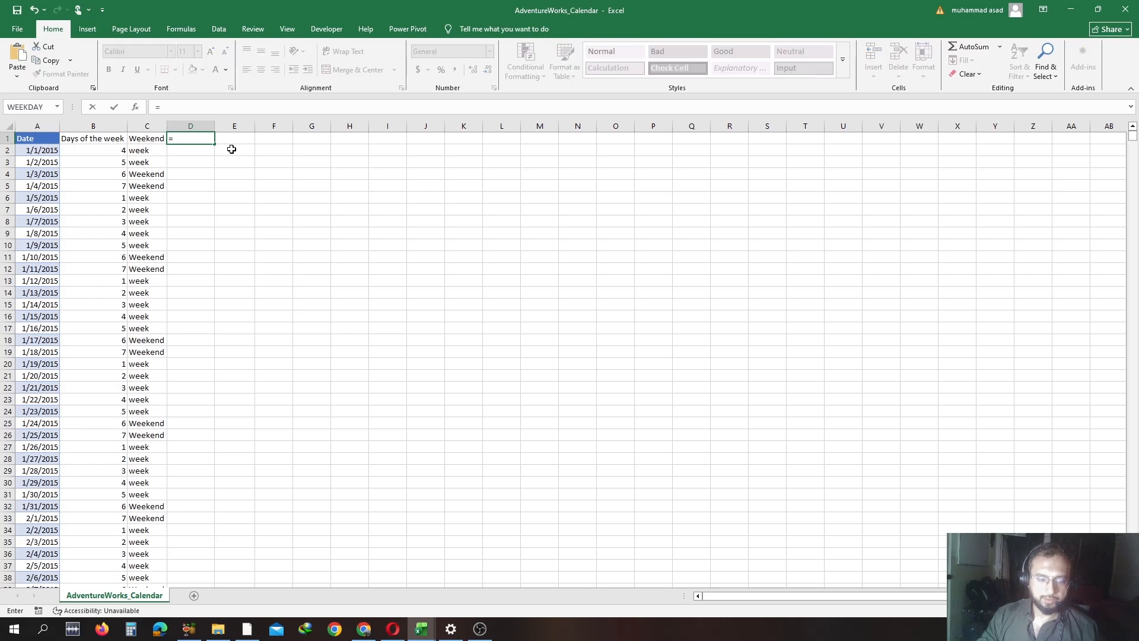
{"action": "key", "text": "BackSpace"}
{"action": "type", "text": "Name"}
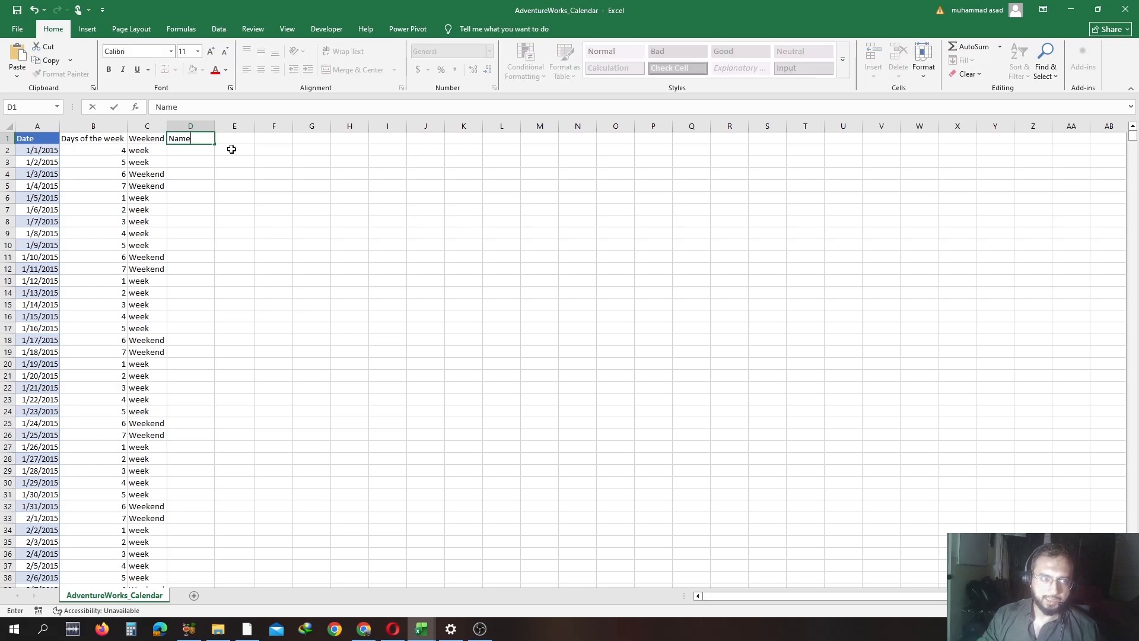
{"action": "type", "text": " of The Day"}
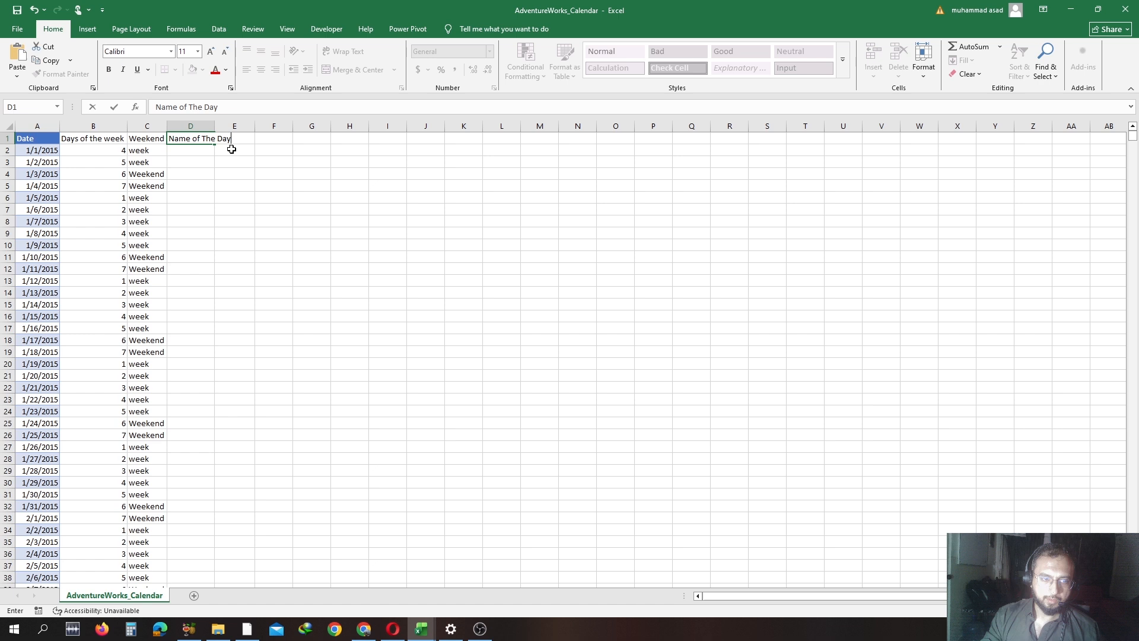
{"action": "key", "text": "Return"}
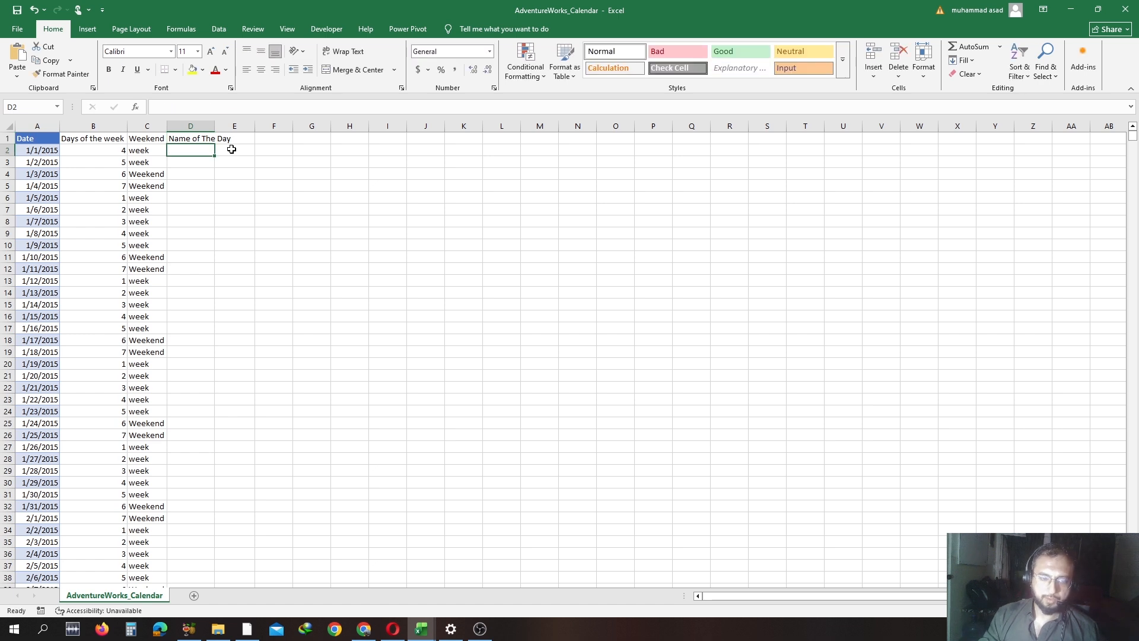
Step: Enter =TEXT(A2,"dddd") in D2 and fill the formula down the whole date list
{"action": "type", "text": "=TEXT("}
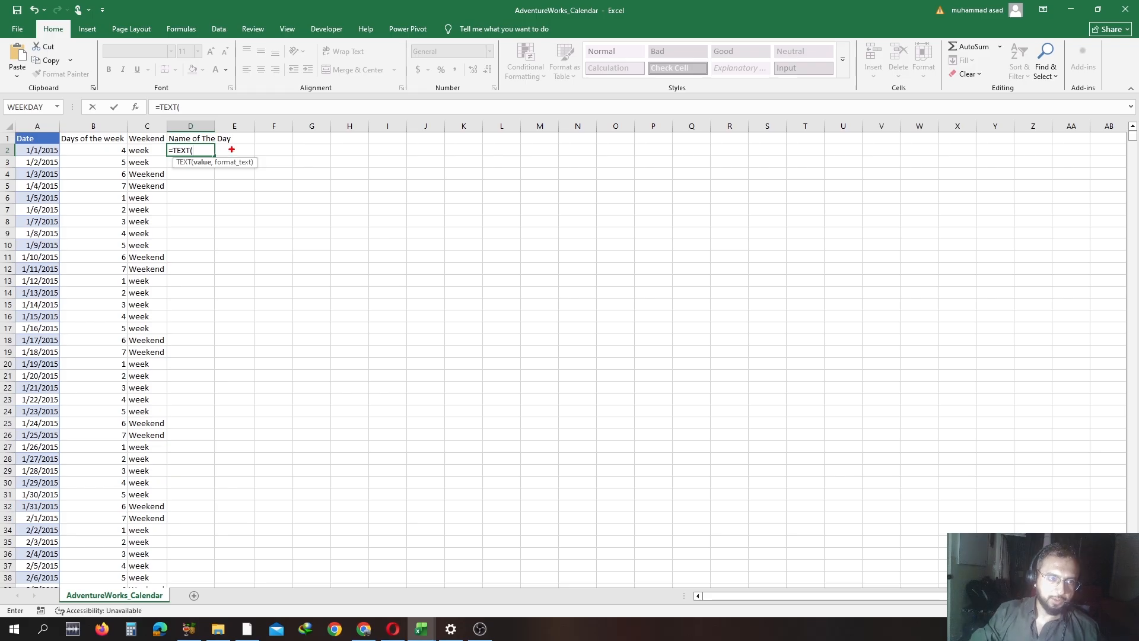
{"action": "left_click_drag", "start_coordinate": [194, 172], "coordinate": [230, 172]}
{"action": "key", "text": "Escape"}
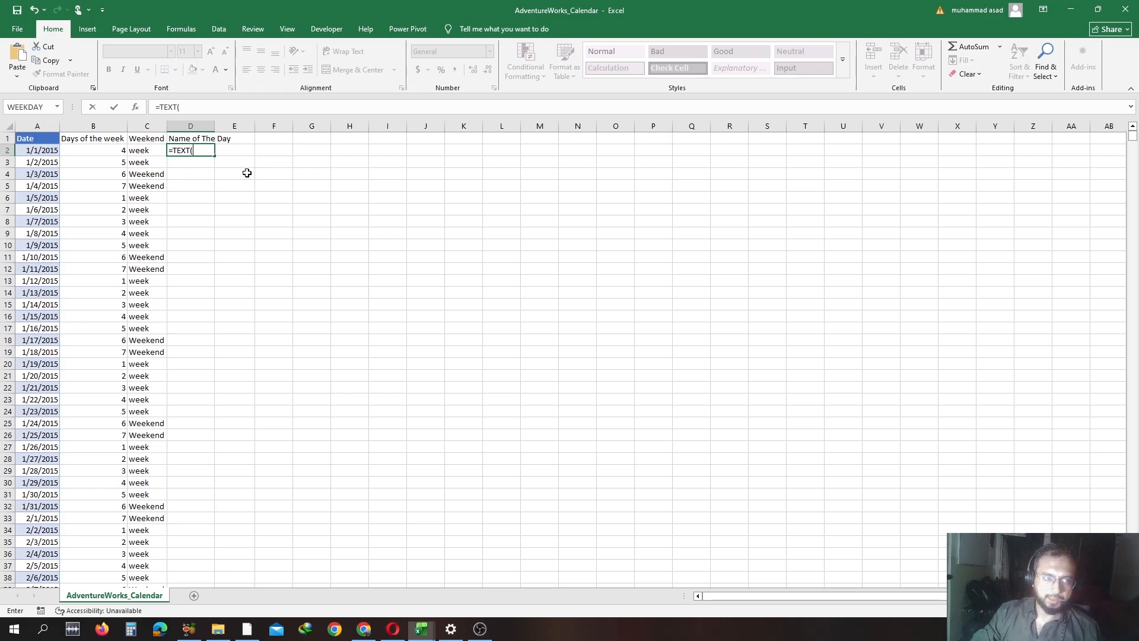
{"action": "left_click", "coordinate": [49, 148]}
{"action": "type", "text": ","}
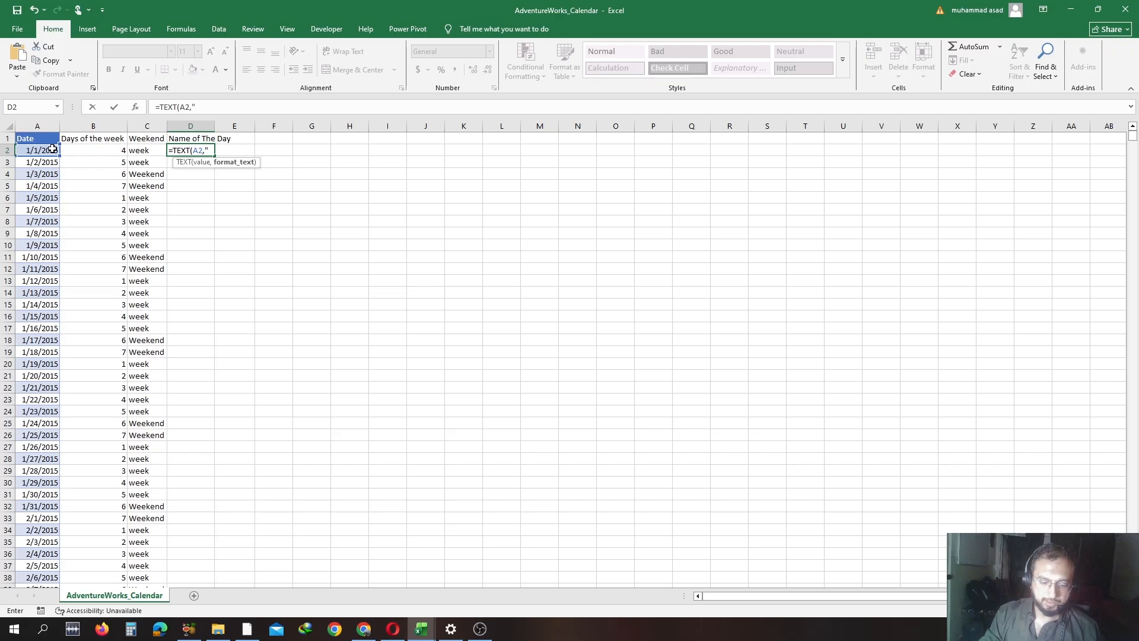
{"action": "type", "text": "\"dddd\""}
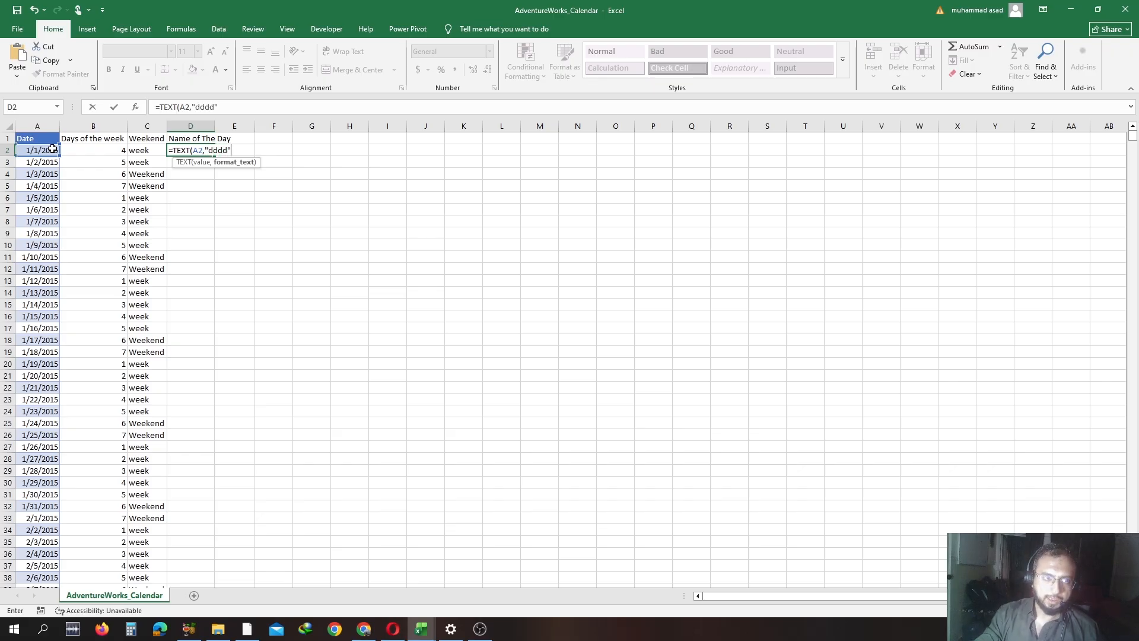
{"action": "type", "text": ")"}
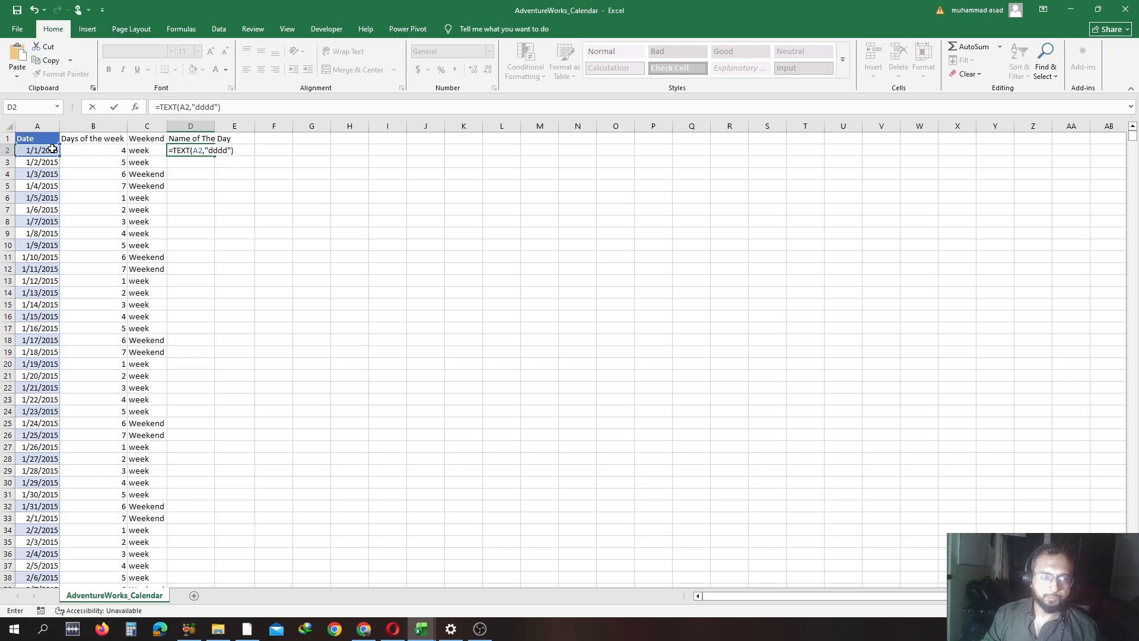
{"action": "key", "text": "ctrl+Return"}
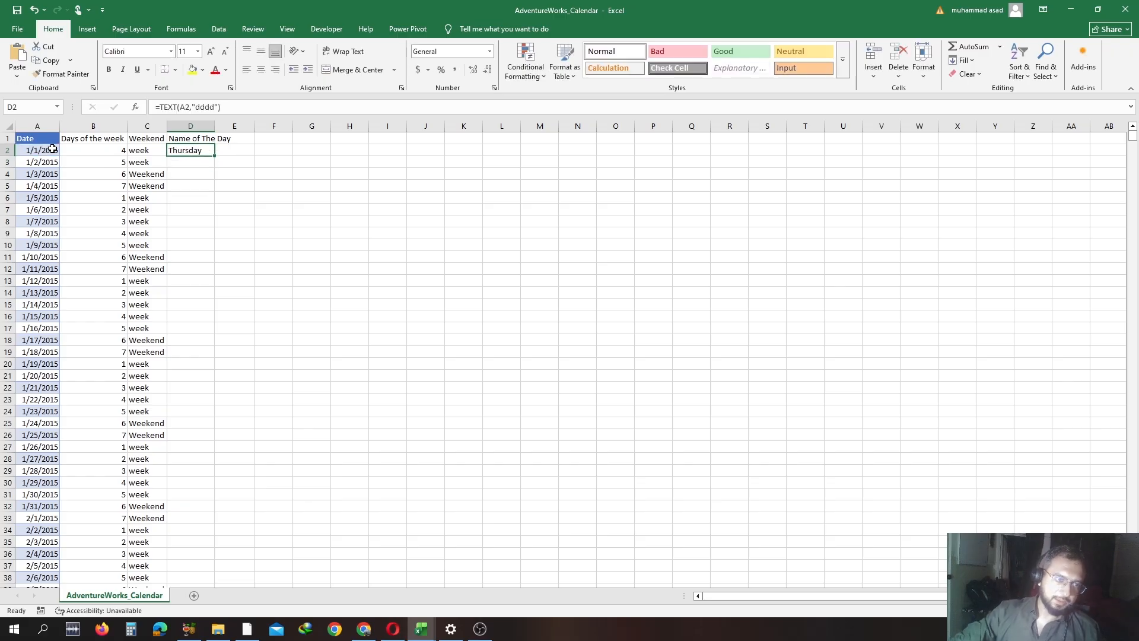
{"action": "double_click", "coordinate": [214, 156]}
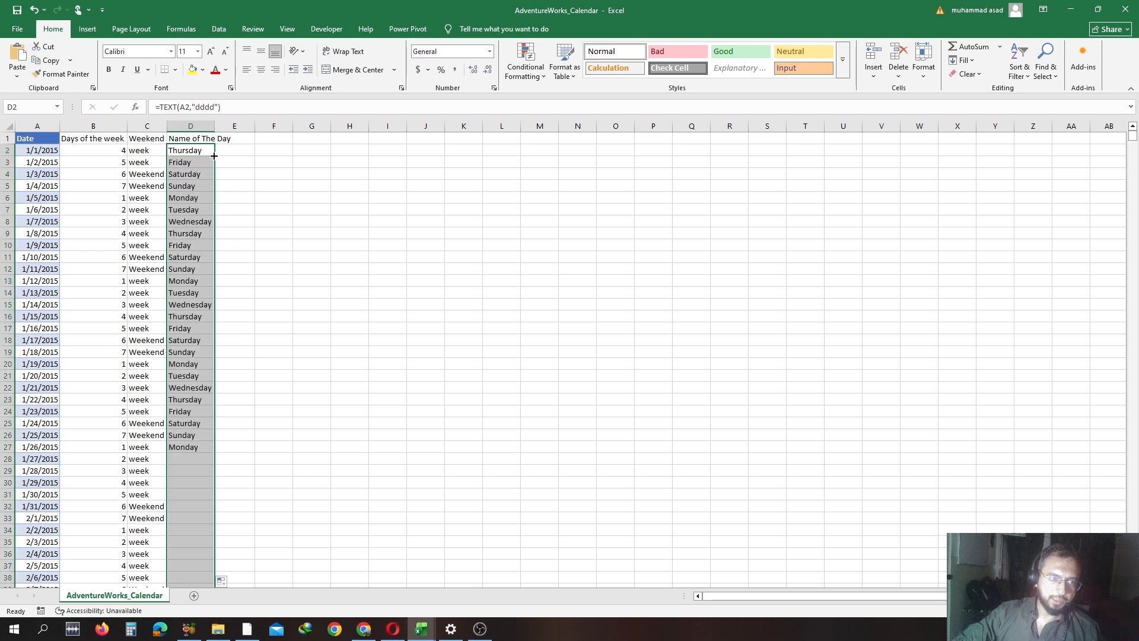
Step: Compare the weekend rows' day numbers, flags and day names, and autofit the width of column D
{"action": "left_click", "coordinate": [122, 187]}
{"action": "left_click_drag", "start_coordinate": [122, 188], "coordinate": [186, 187]}
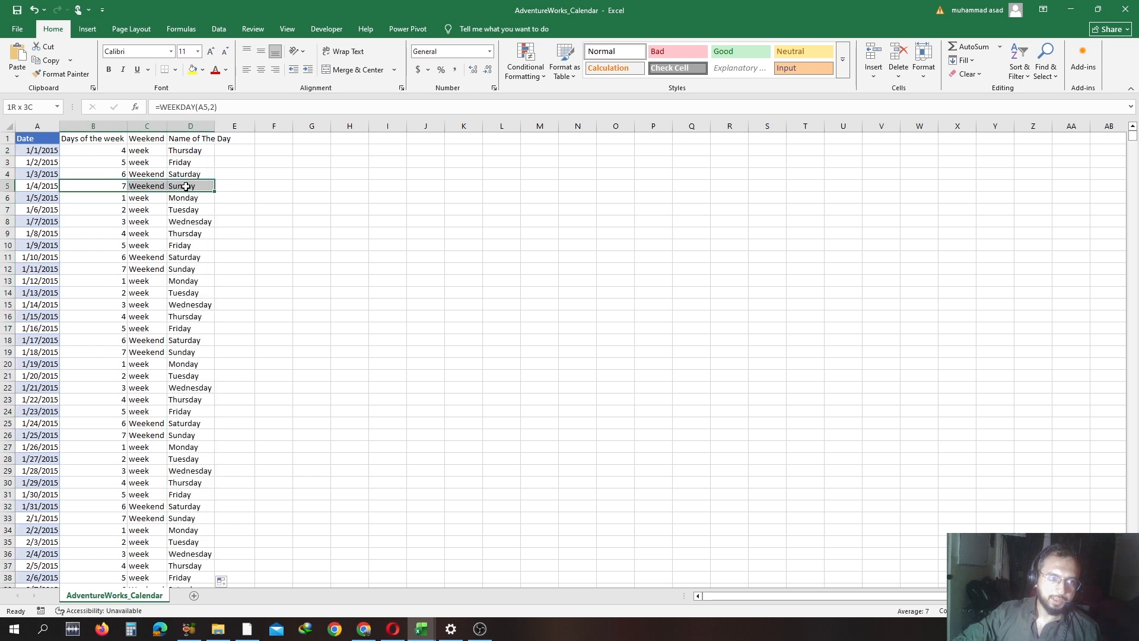
{"action": "left_click_drag", "start_coordinate": [120, 255], "coordinate": [190, 268]}
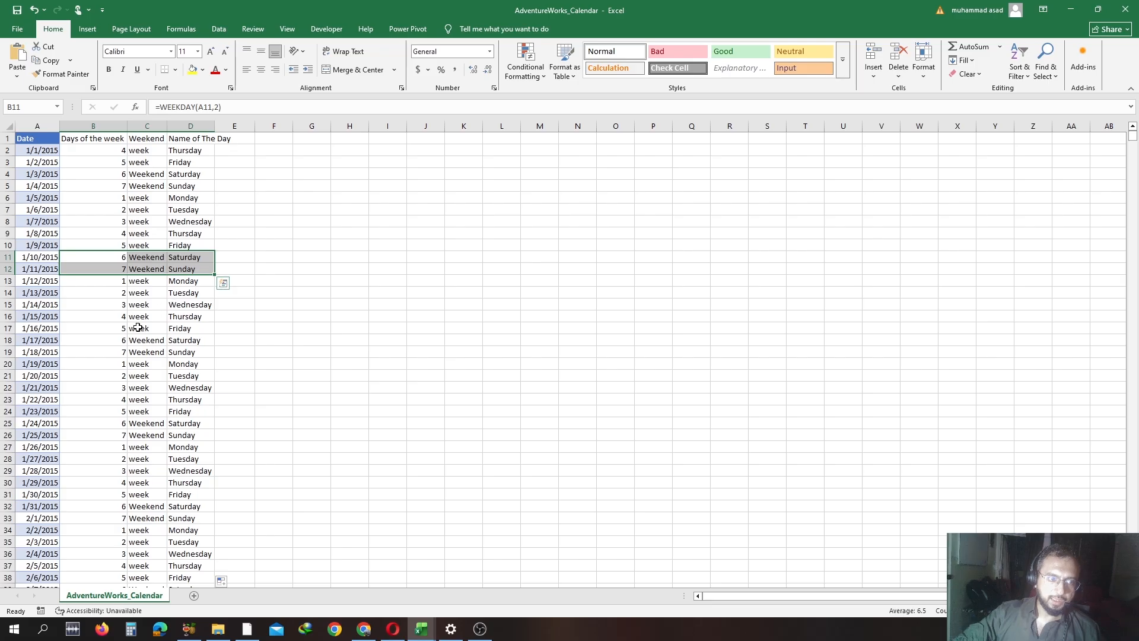
{"action": "left_click_drag", "start_coordinate": [136, 340], "coordinate": [189, 352]}
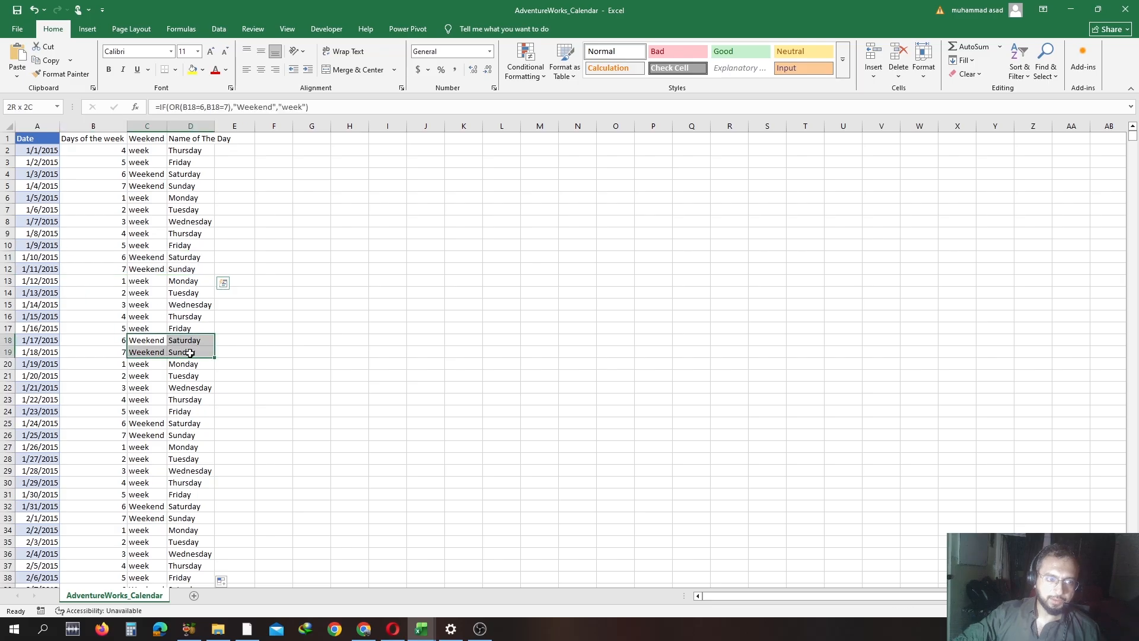
{"action": "double_click", "coordinate": [215, 126]}
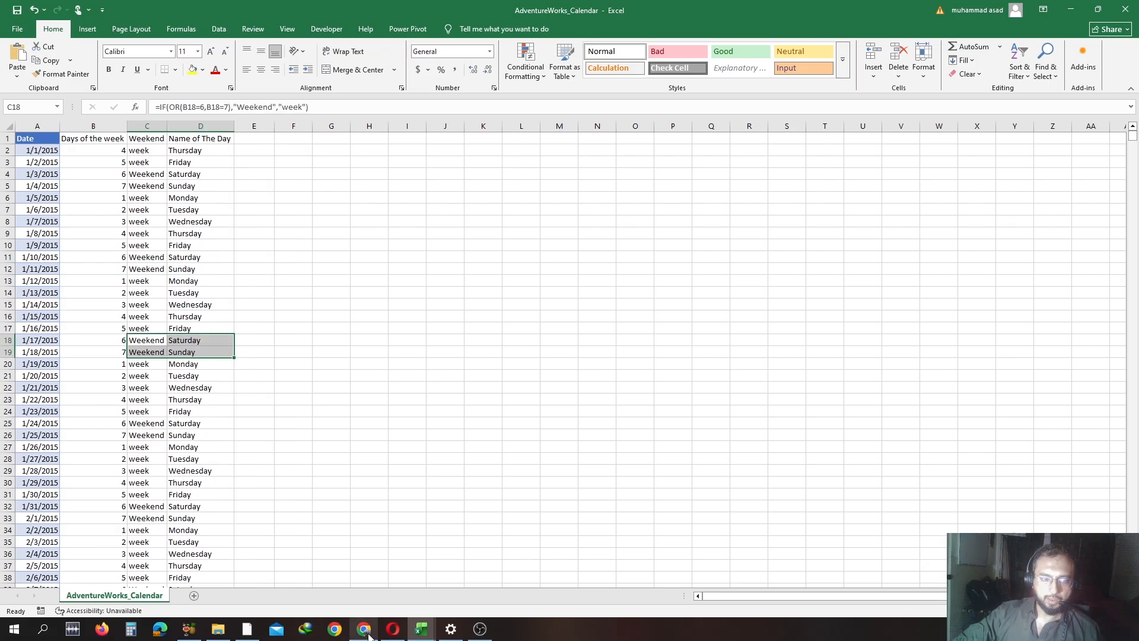
Step: Switch to the Date Column design in Canva to review its list of date topics, and return to the Excel calendar
{"action": "left_click", "coordinate": [364, 629]}
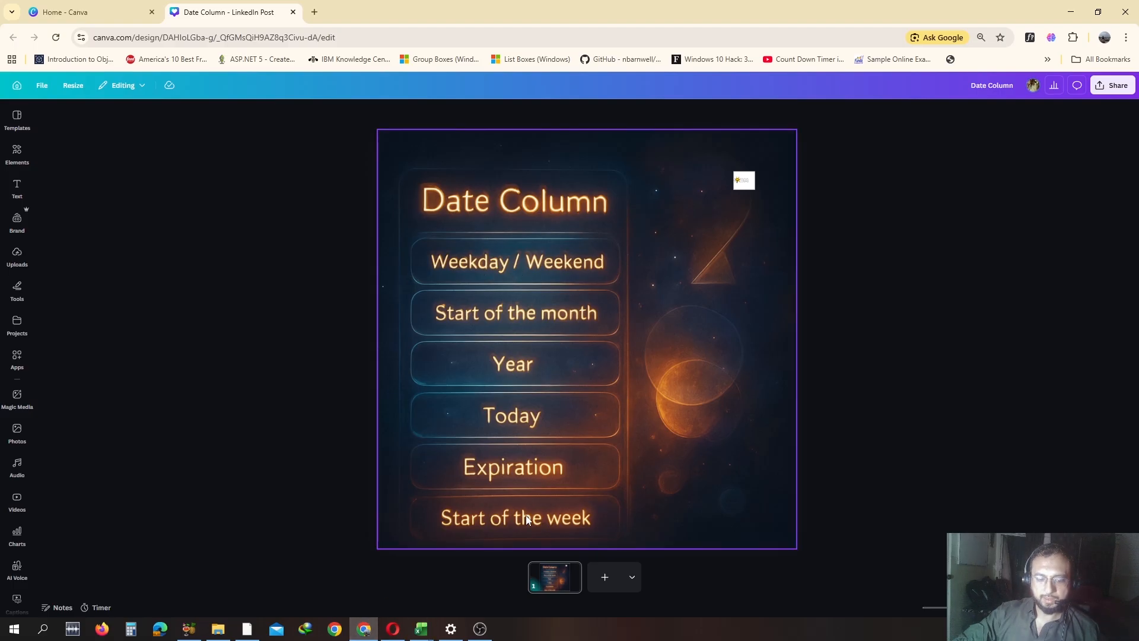
{"action": "key", "text": "alt+Tab"}
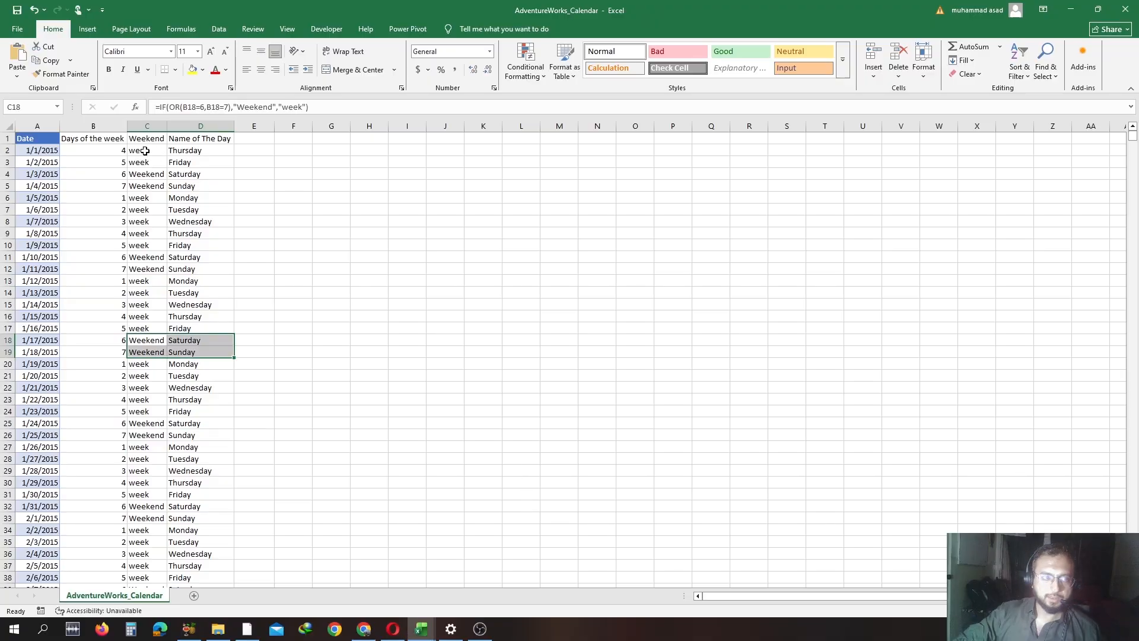
{"action": "left_click", "coordinate": [106, 126]}
{"action": "key", "text": "alt+Tab"}
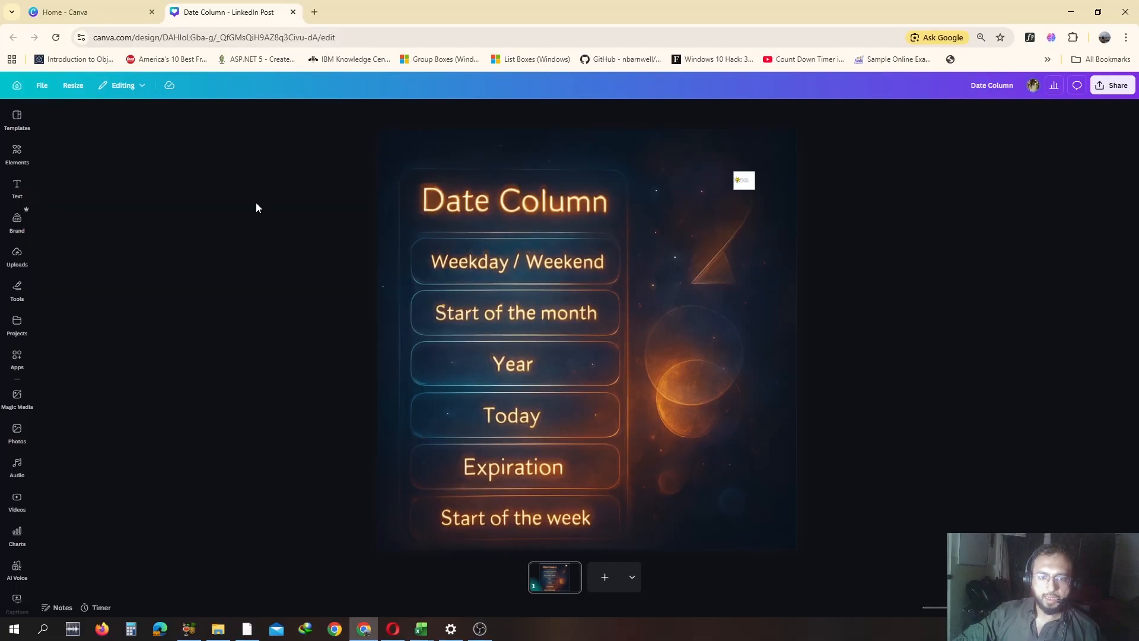
{"action": "key", "text": "alt+Tab"}
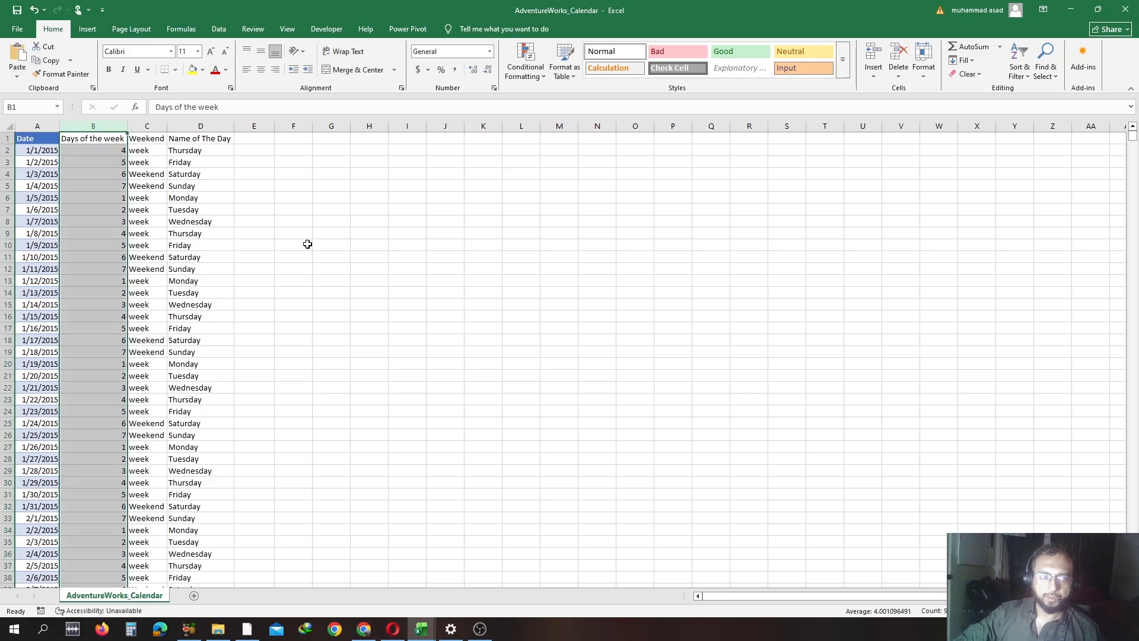
Step: Enter the header "Current date" in E1
{"action": "left_click", "coordinate": [245, 137]}
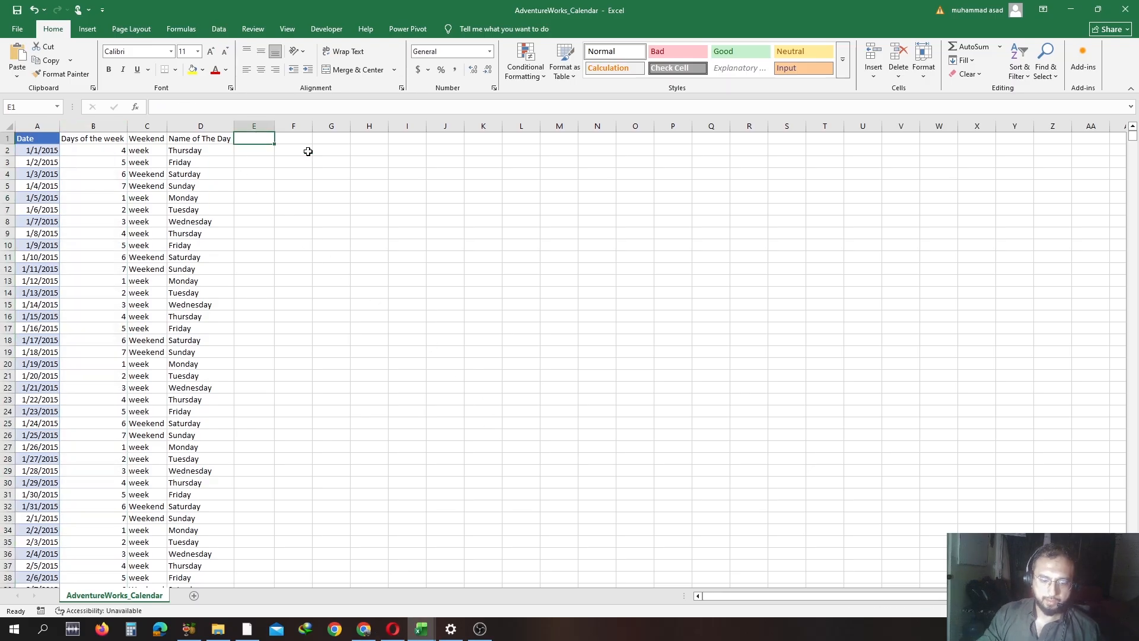
{"action": "type", "text": "Currect"}
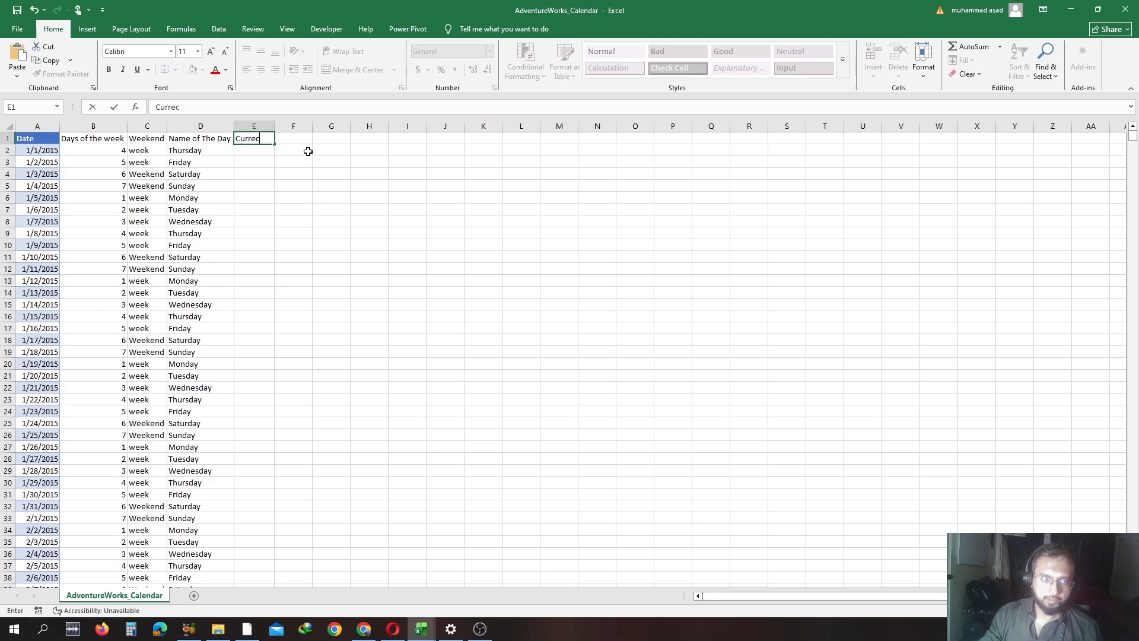
{"action": "key", "text": "BackSpace"}
{"action": "type", "text": "nt da"}
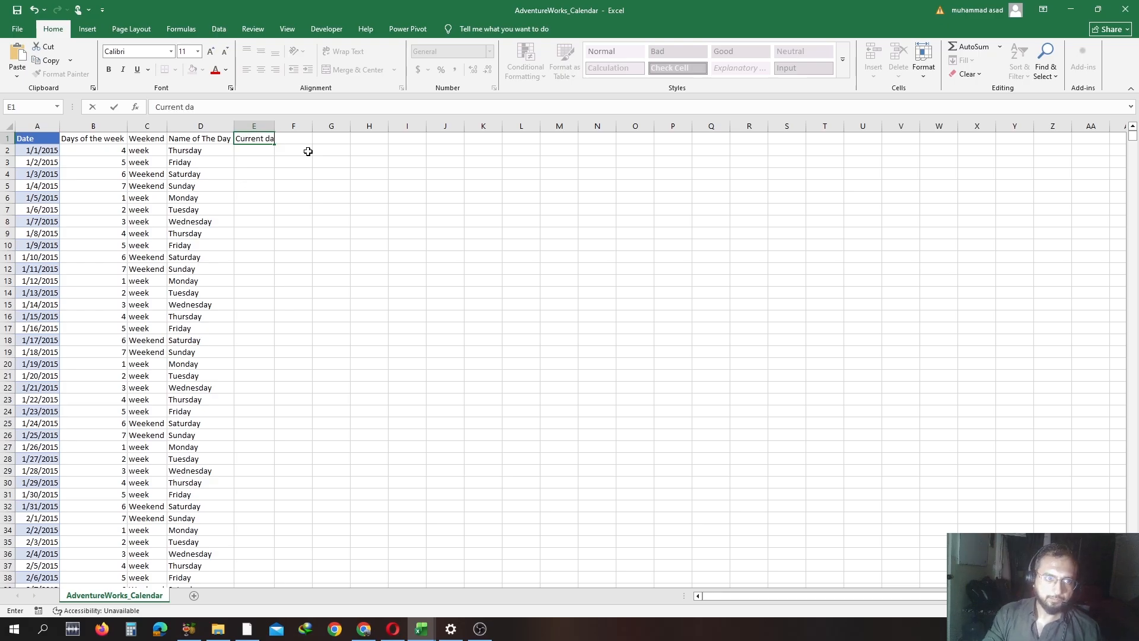
{"action": "type", "text": "te"}
{"action": "key", "text": "Return"}
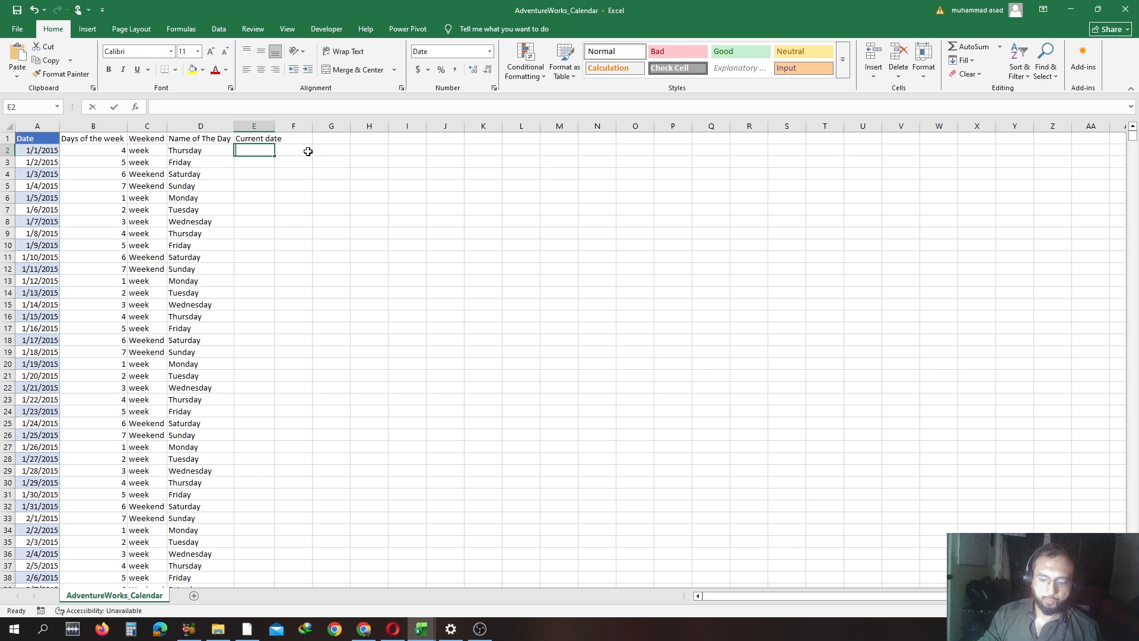
Step: Enter =TODAY() in E2 and fill the formula down the whole date list
{"action": "type", "text": "=TODAY()"}
{"action": "key", "text": "Return"}
{"action": "left_click", "coordinate": [264, 152]}
{"action": "double_click", "coordinate": [274, 157]}
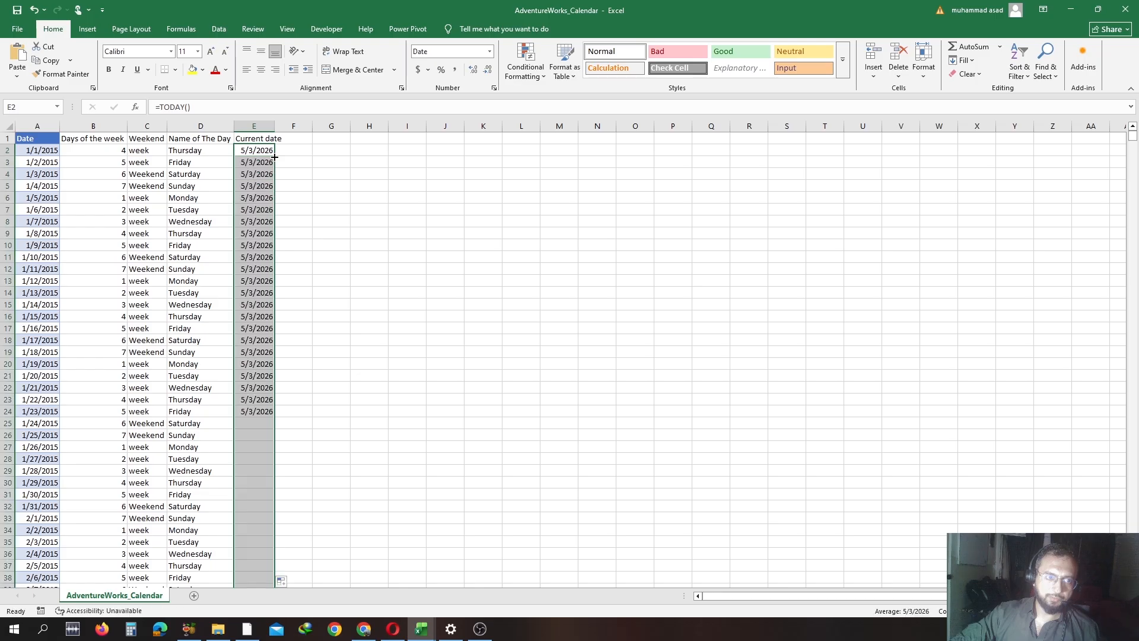
Step: Review the filled dates in E2:E24 and widen column E to fit its header
{"action": "left_click", "coordinate": [293, 140]}
{"action": "left_click_drag", "start_coordinate": [260, 152], "coordinate": [271, 409]}
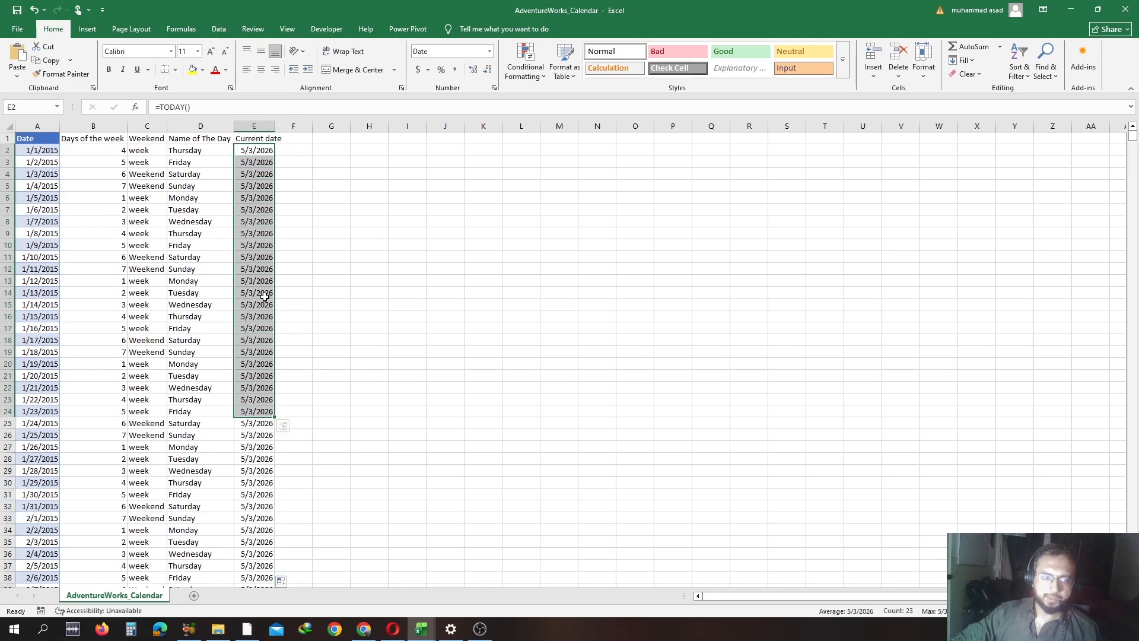
{"action": "mouse_move", "coordinate": [274, 281]}
{"action": "left_mouse_down"}
{"action": "mouse_move", "coordinate": [732, 420]}
{"action": "mouse_move", "coordinate": [947, 552]}
{"action": "mouse_move", "coordinate": [947, 570]}
{"action": "left_mouse_up"}
{"action": "key", "text": "Escape"}
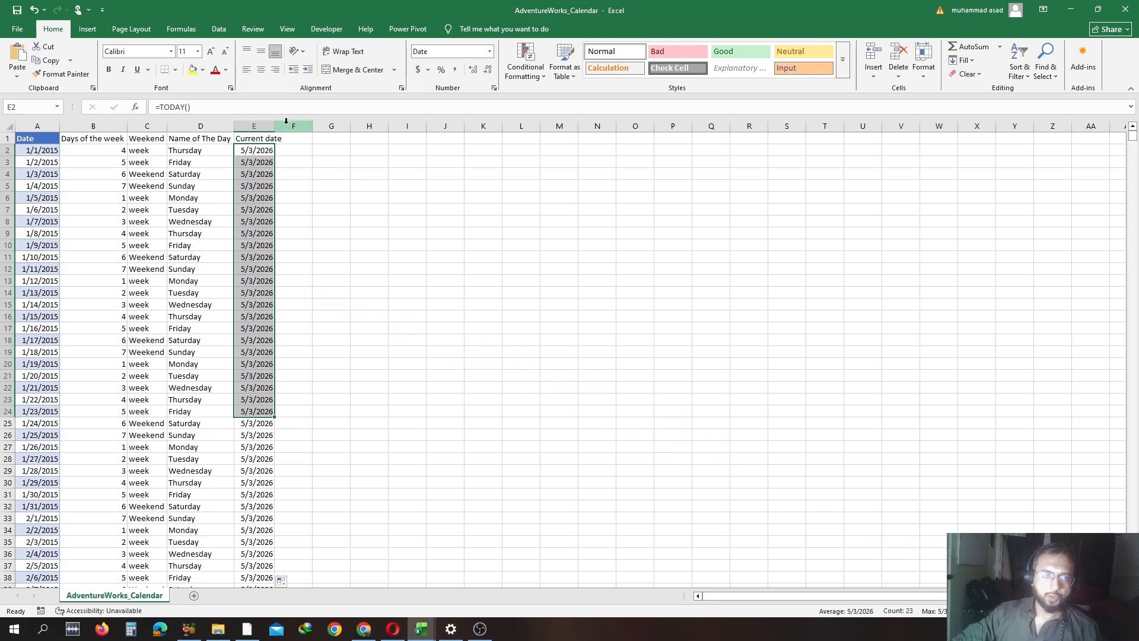
{"action": "left_click_drag", "start_coordinate": [274, 126], "coordinate": [288, 126]}
Step: Enter the header "Expiration" in F1
{"action": "left_click", "coordinate": [302, 140]}
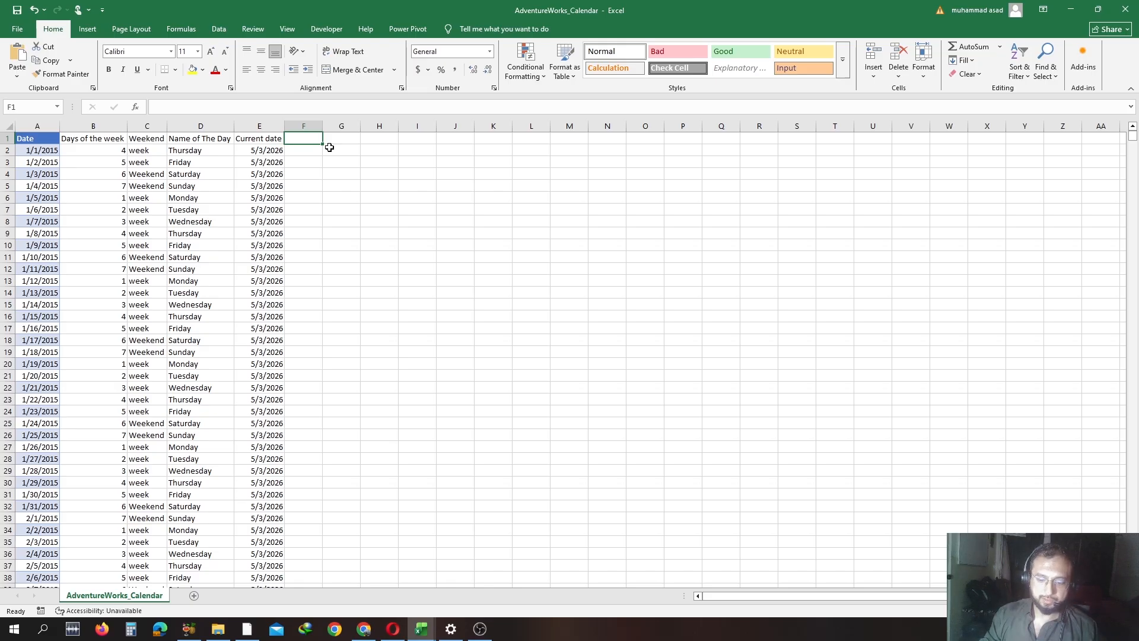
{"action": "type", "text": "="}
{"action": "key", "text": "BackSpace"}
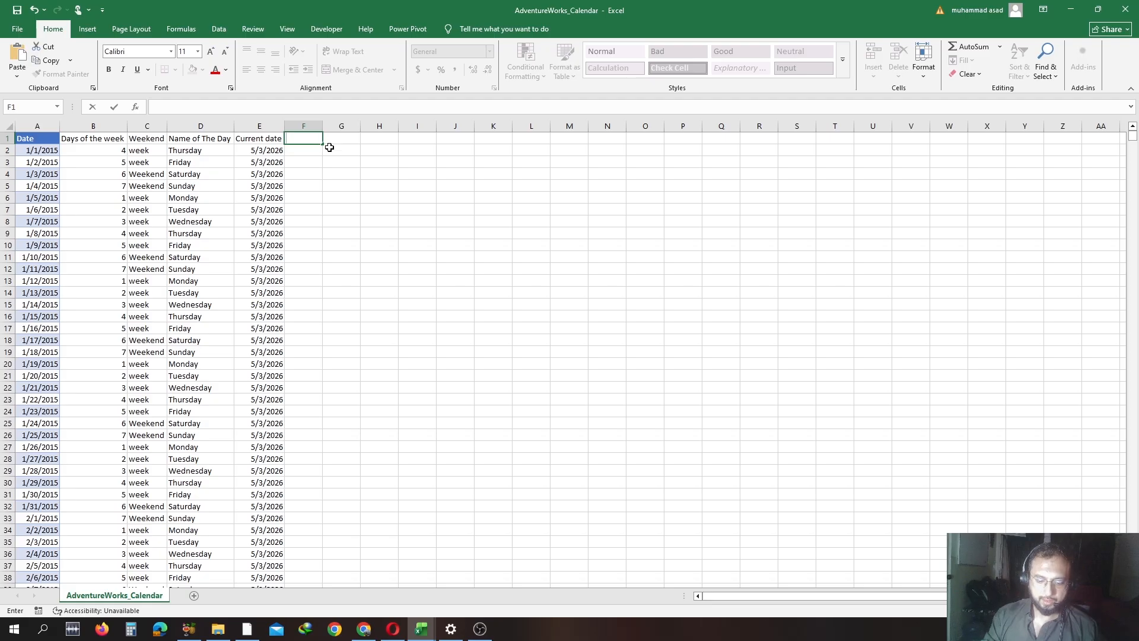
{"action": "type", "text": "xpiration"}
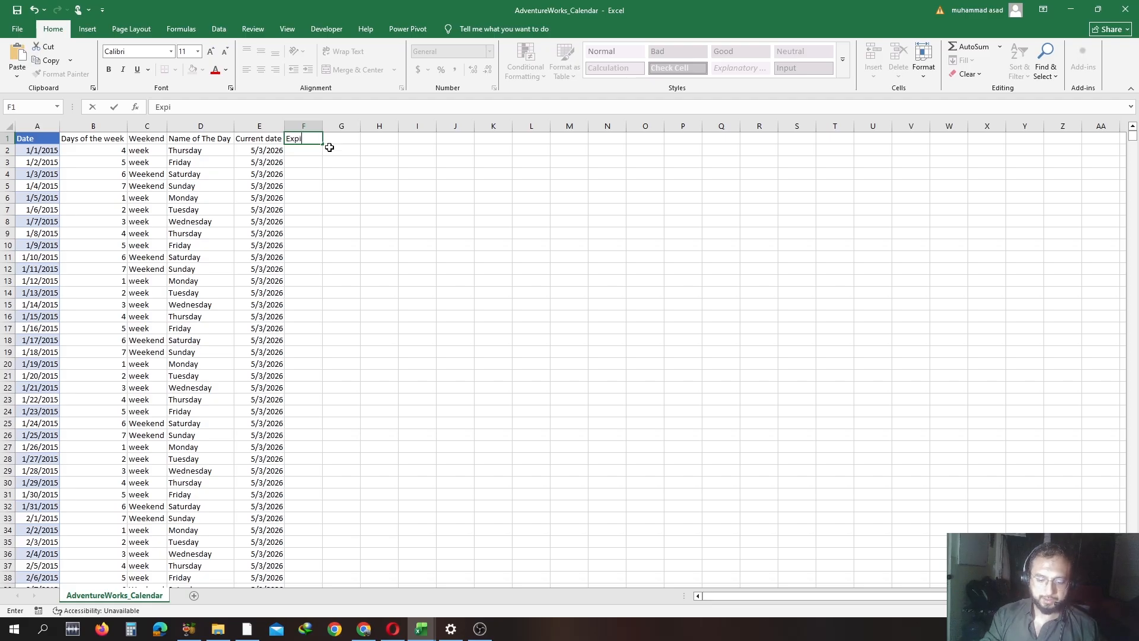
{"action": "key", "text": "Return"}
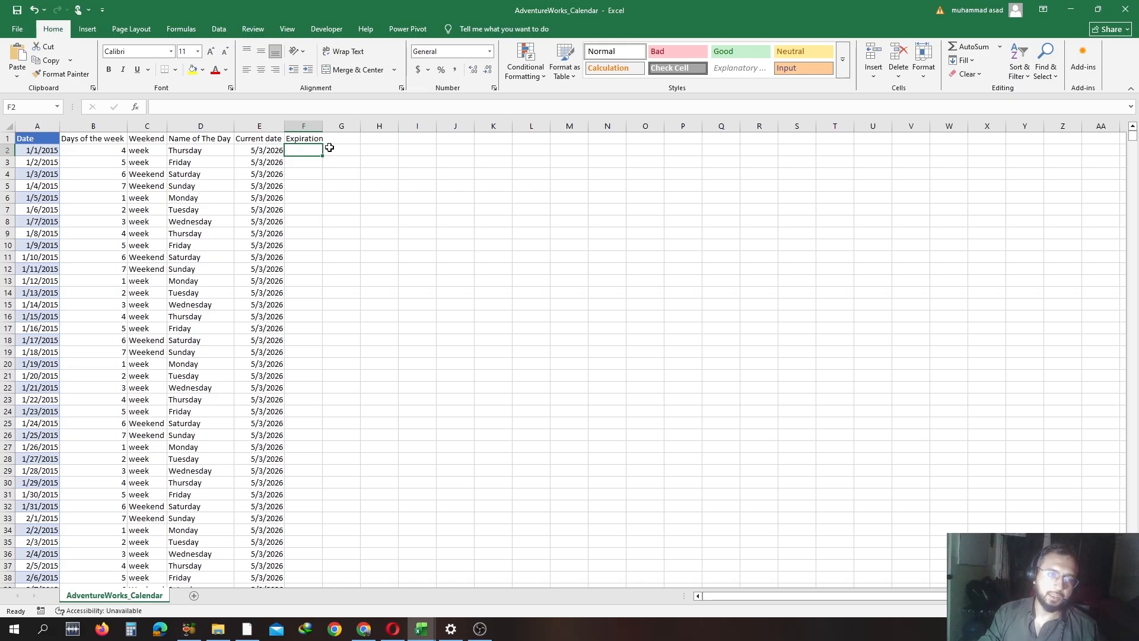
Step: Replace the header in F1 with "Age"
{"action": "key", "text": "Up"}
{"action": "type", "text": "Age"}
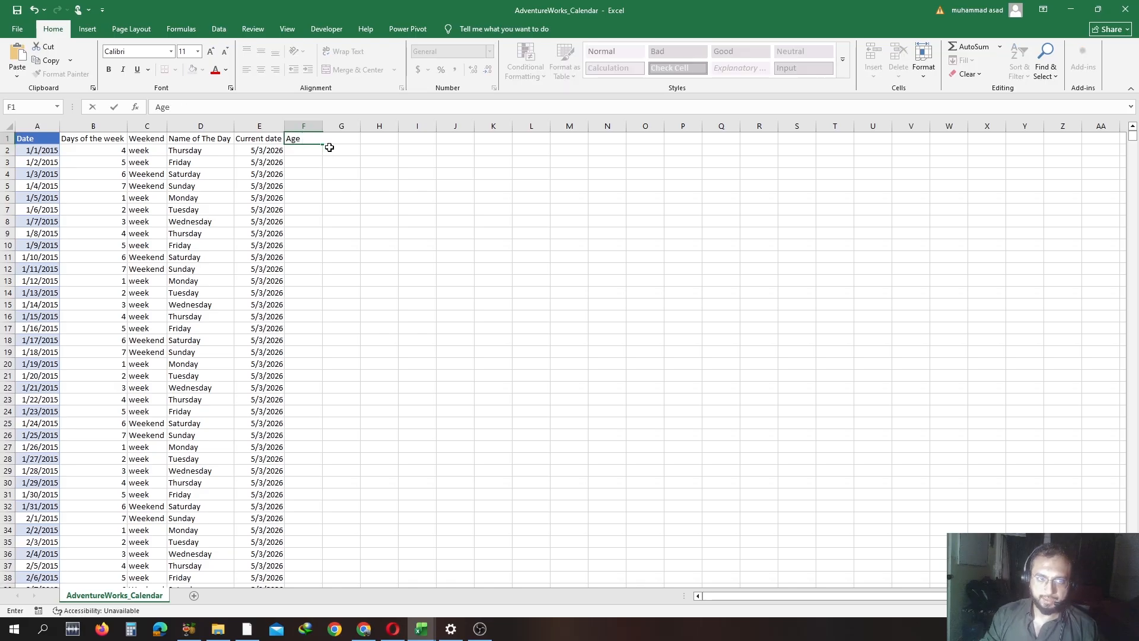
{"action": "key", "text": "BackSpace"}
{"action": "key", "text": "BackSpace"}
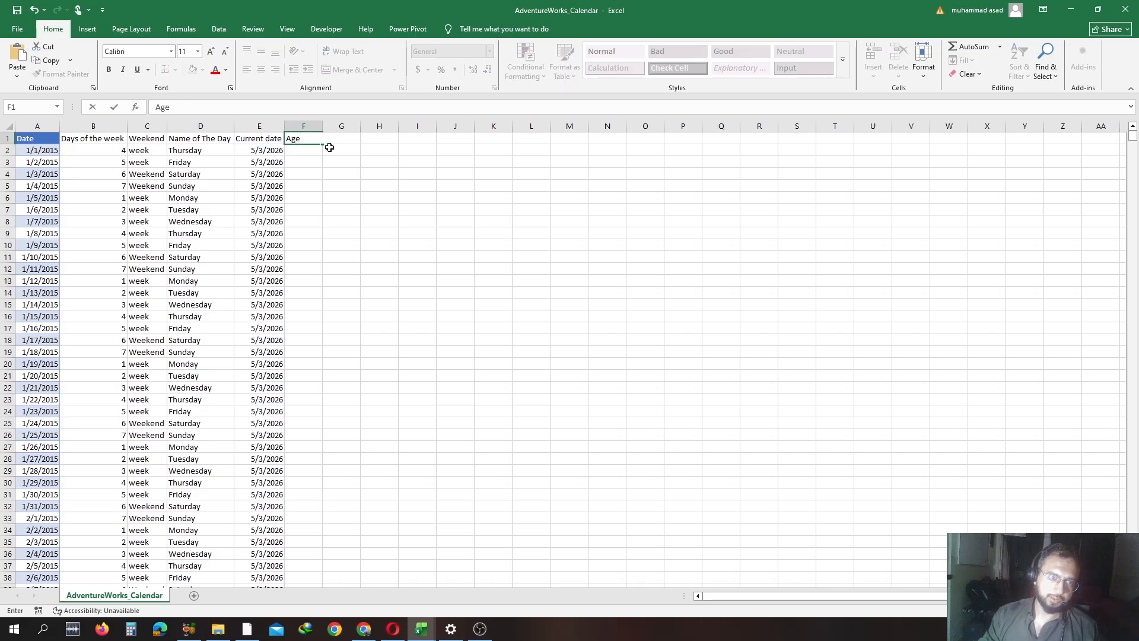
{"action": "key", "text": "Return"}
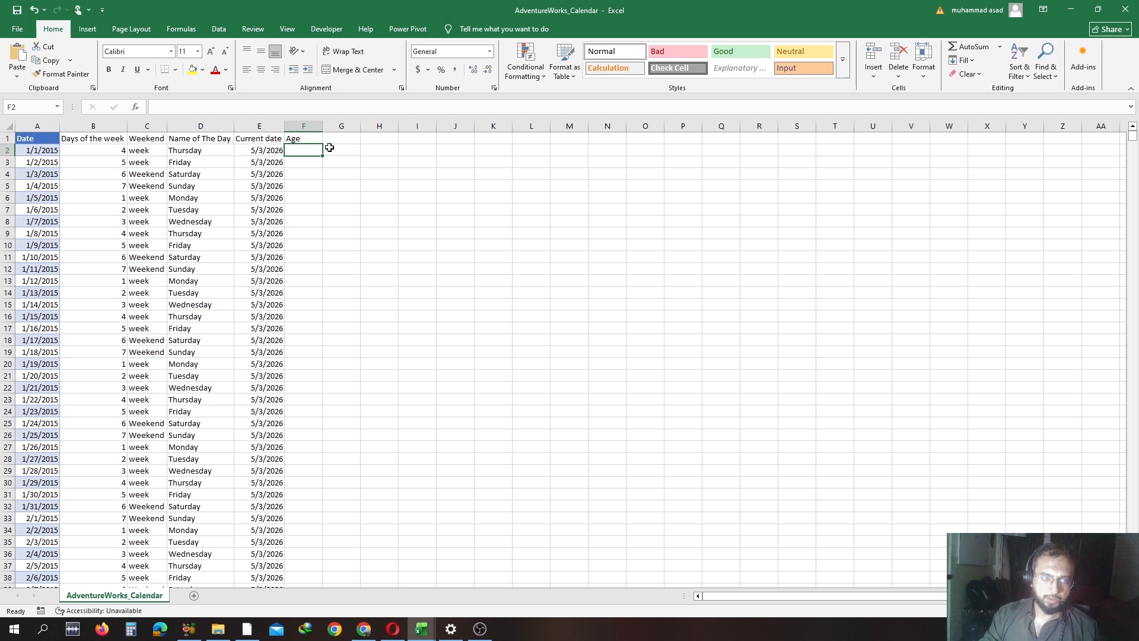
Step: Enter the formula =E2-A2 in F2 to subtract the calendar date from the current date
{"action": "type", "text": "="}
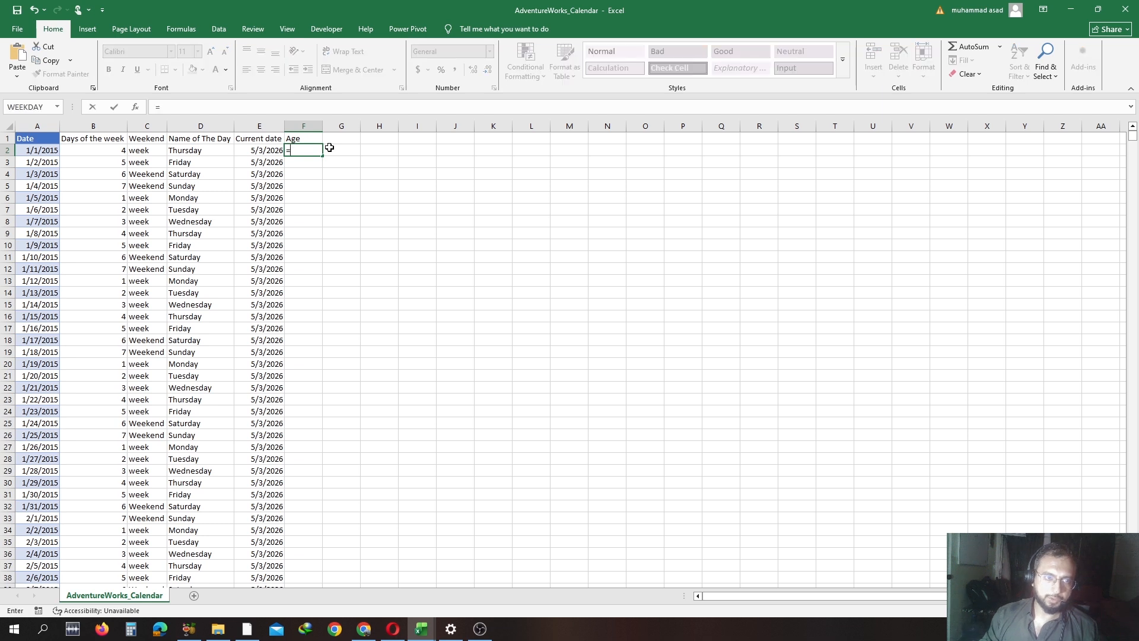
{"action": "key", "text": "Left"}
{"action": "type", "text": "-"}
{"action": "key", "text": "Left"}
{"action": "key", "text": "Left"}
{"action": "key", "text": "Left"}
{"action": "key", "text": "Left"}
{"action": "key", "text": "Left"}
{"action": "key", "text": "Return"}
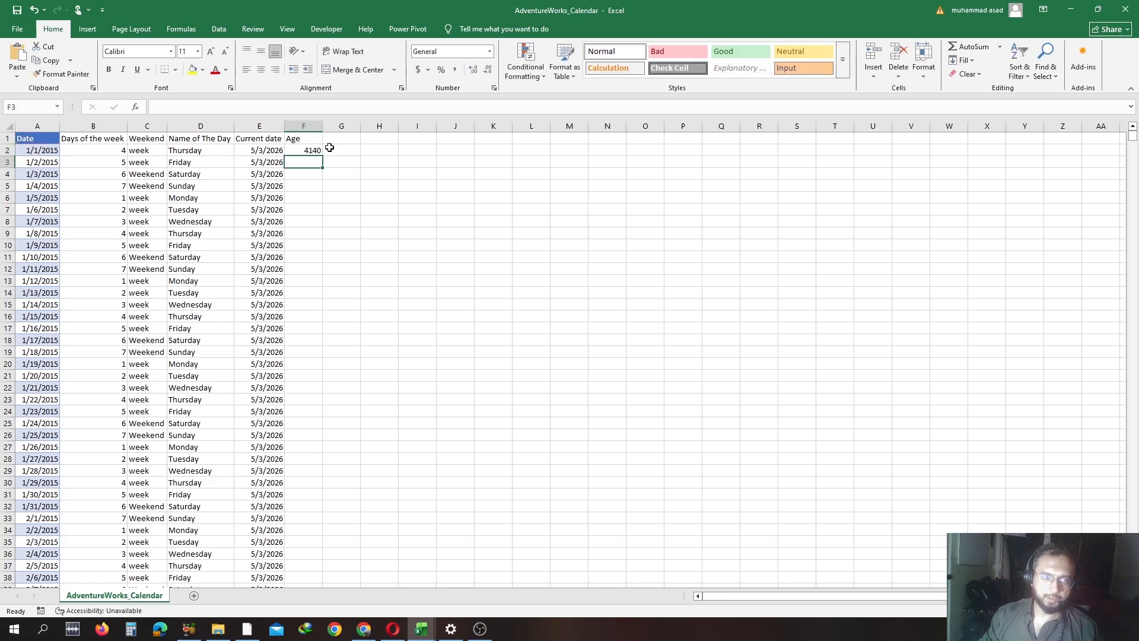
Step: Edit the F2 formula to =(E2-A2)/365 so the age is calculated in years
{"action": "key", "text": "Up"}
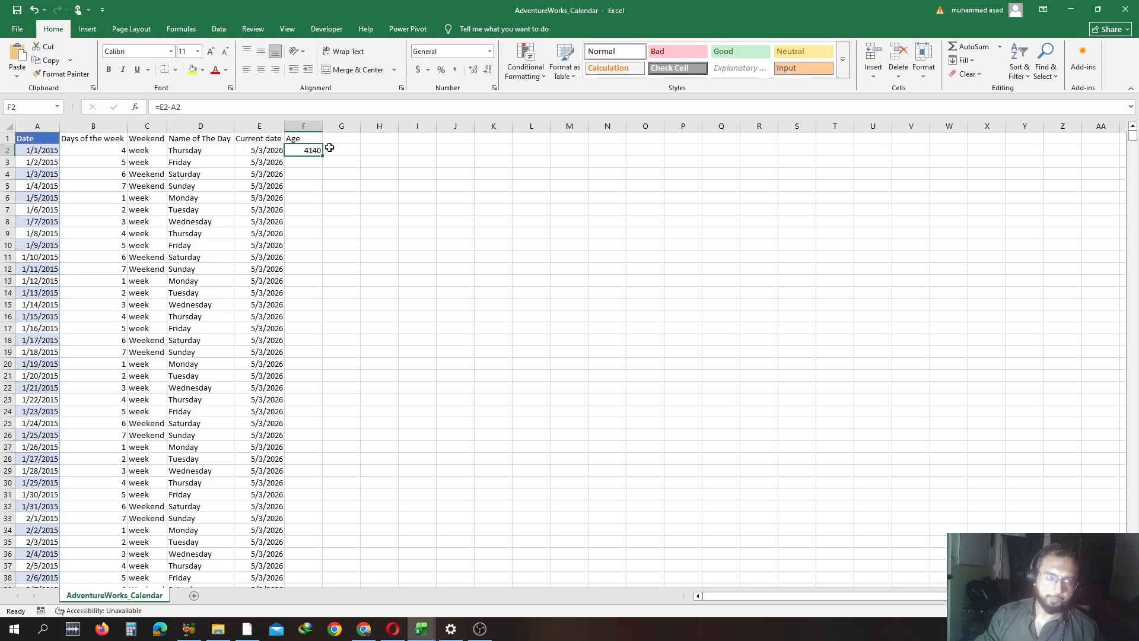
{"action": "left_click", "coordinate": [224, 103]}
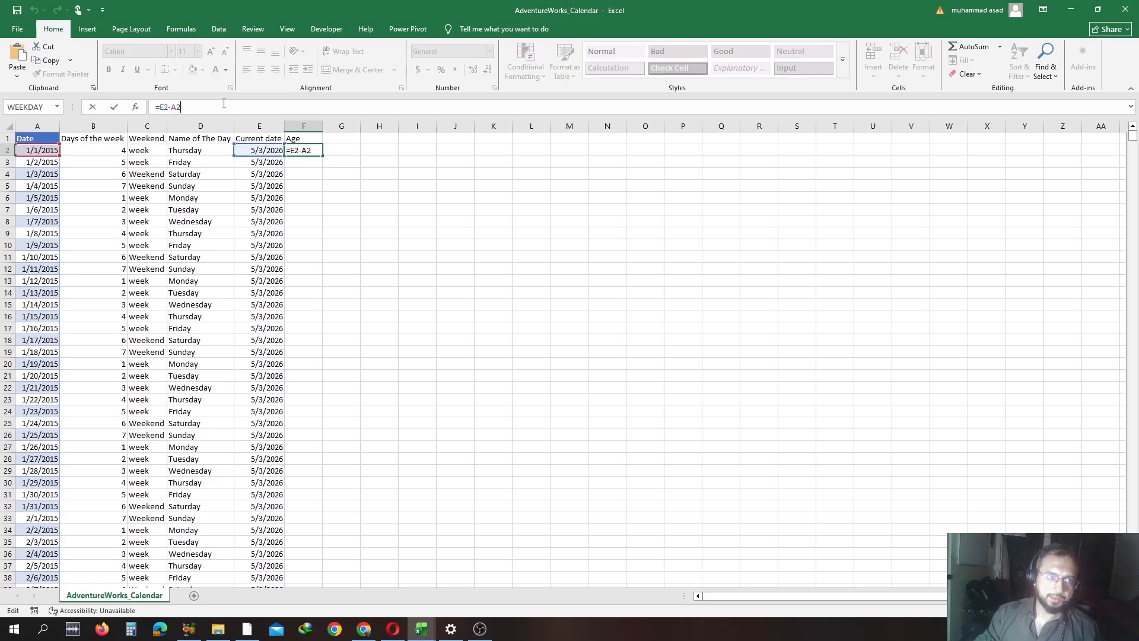
{"action": "type", "text": ")"}
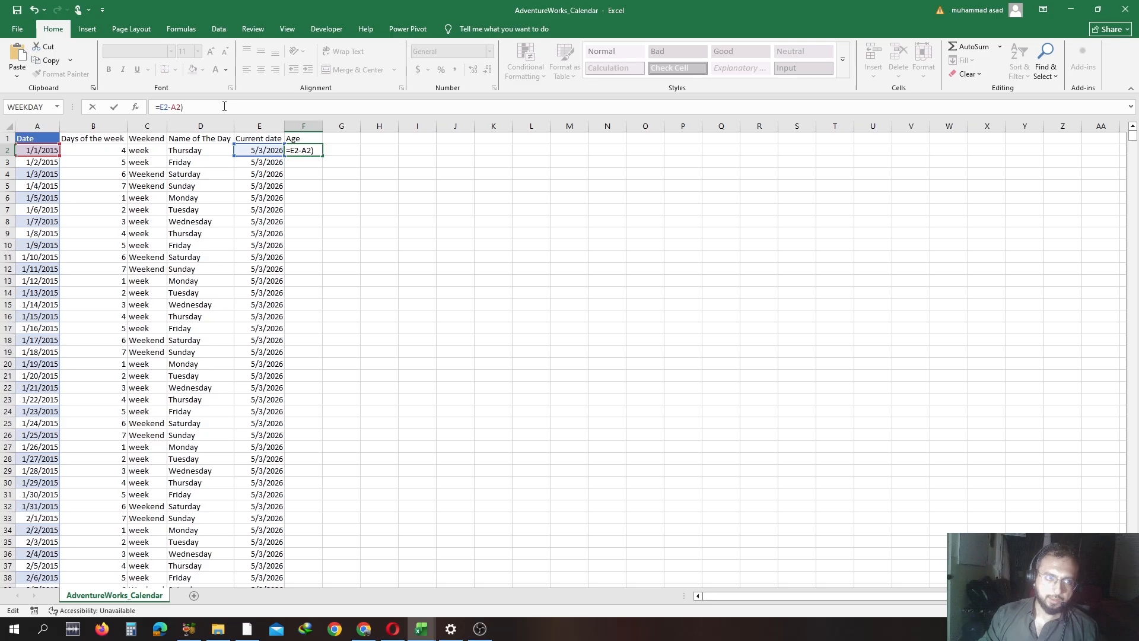
{"action": "type", "text": "("}
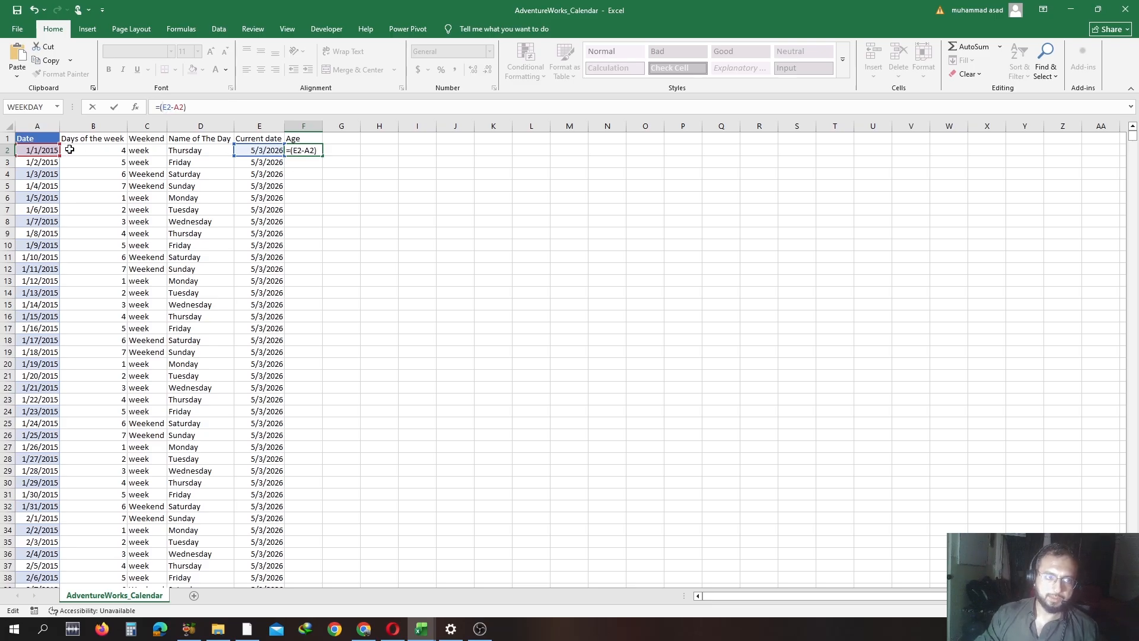
{"action": "left_click", "coordinate": [202, 113]}
{"action": "type", "text": "/365"}
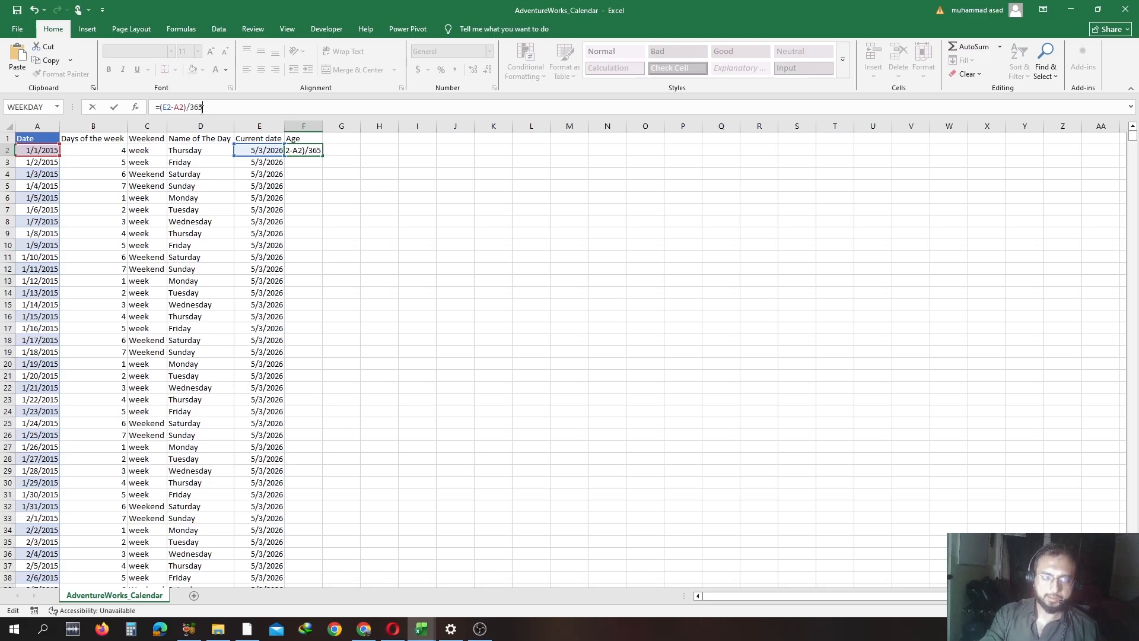
{"action": "key", "text": "Return"}
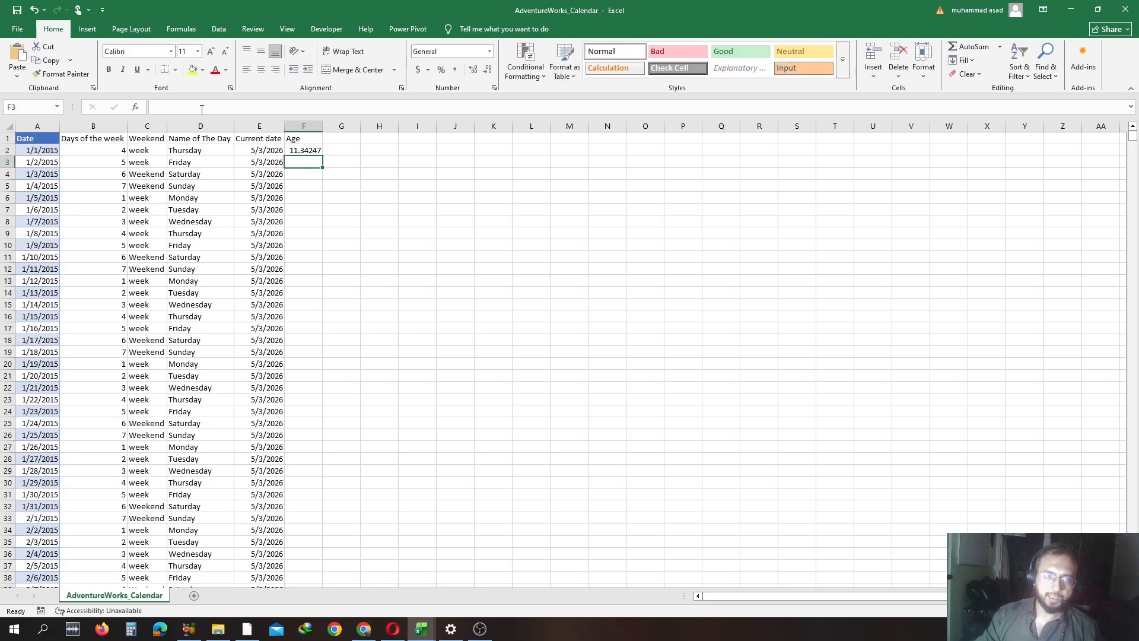
Step: Format the age in F2 with no decimal places and fill its formula down the whole date list
{"action": "left_click", "coordinate": [302, 148]}
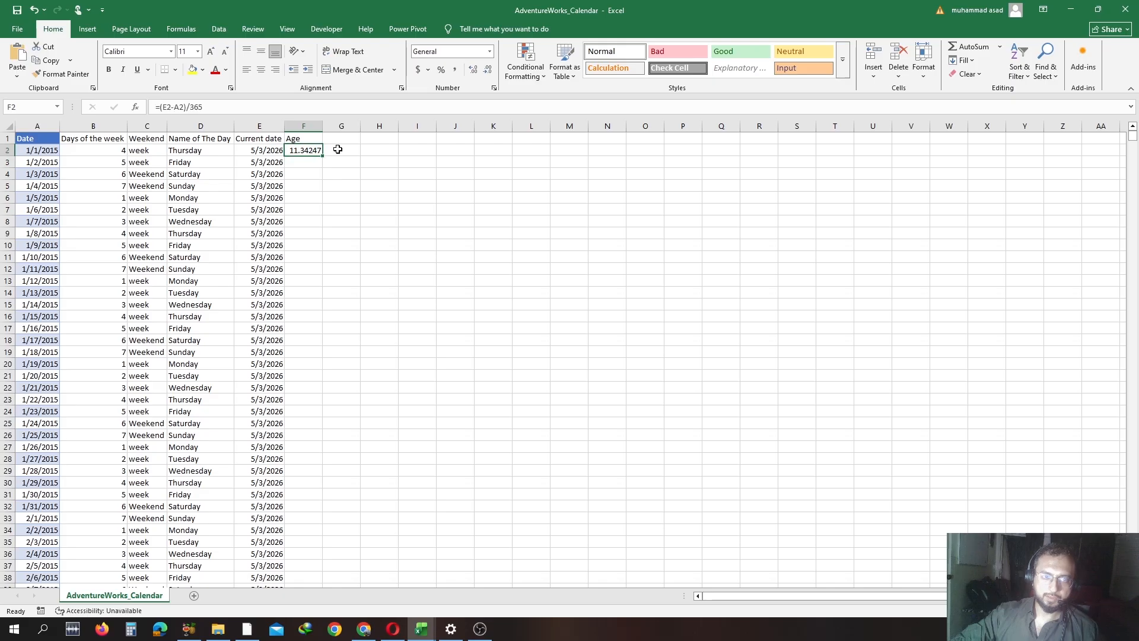
{"action": "left_click", "coordinate": [488, 70]}
{"action": "left_click", "coordinate": [487, 70]}
{"action": "left_click", "coordinate": [488, 70]}
{"action": "left_click", "coordinate": [487, 70]}
{"action": "left_click", "coordinate": [488, 70]}
{"action": "double_click", "coordinate": [324, 156]}
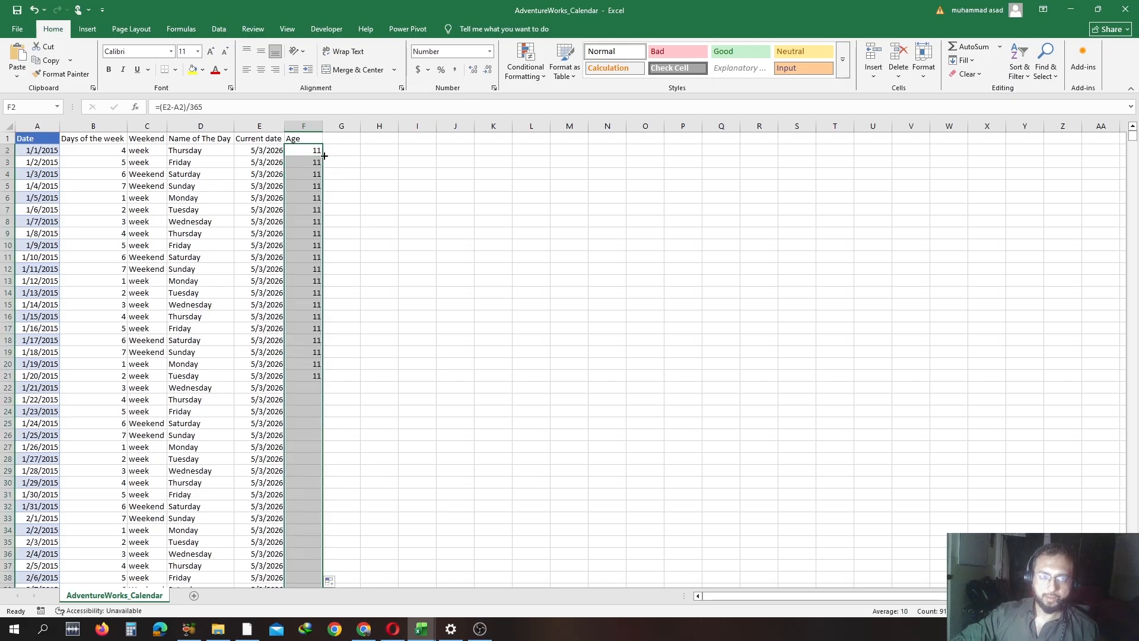
{"action": "scroll", "coordinate": [313, 200], "scroll_direction": "down", "scroll_amount": 6}
{"action": "scroll", "coordinate": [313, 199], "scroll_direction": "up", "scroll_amount": 6}
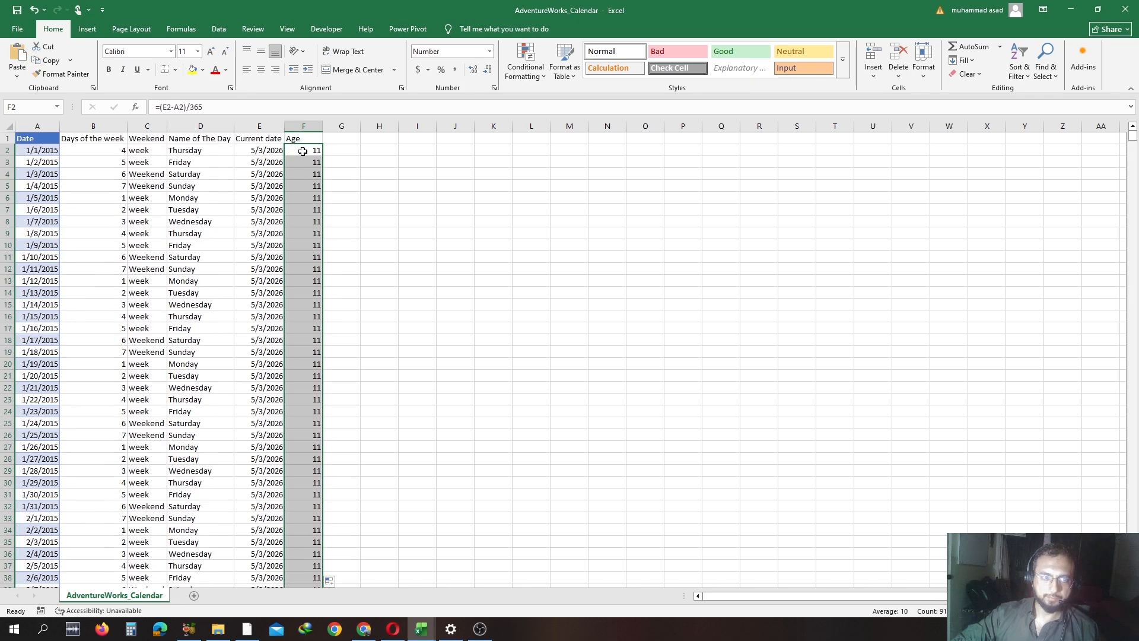
Step: Consult the Date Column design in Canva, and enter the header "start of the month" in G1 of the Excel calendar
{"action": "left_click", "coordinate": [341, 137]}
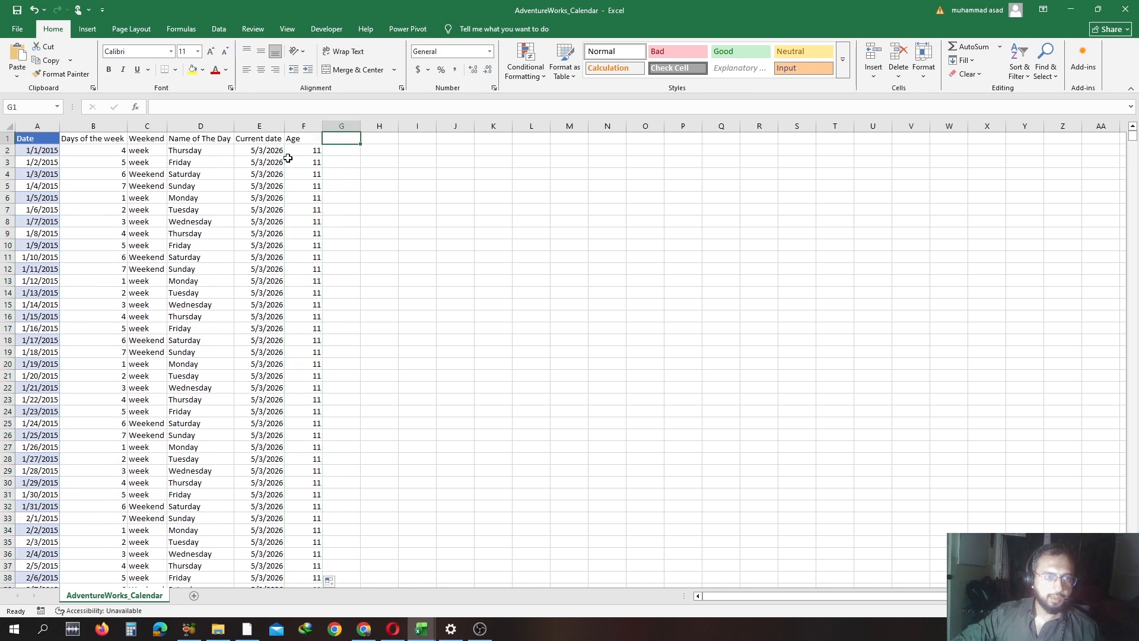
{"action": "left_click", "coordinate": [368, 630]}
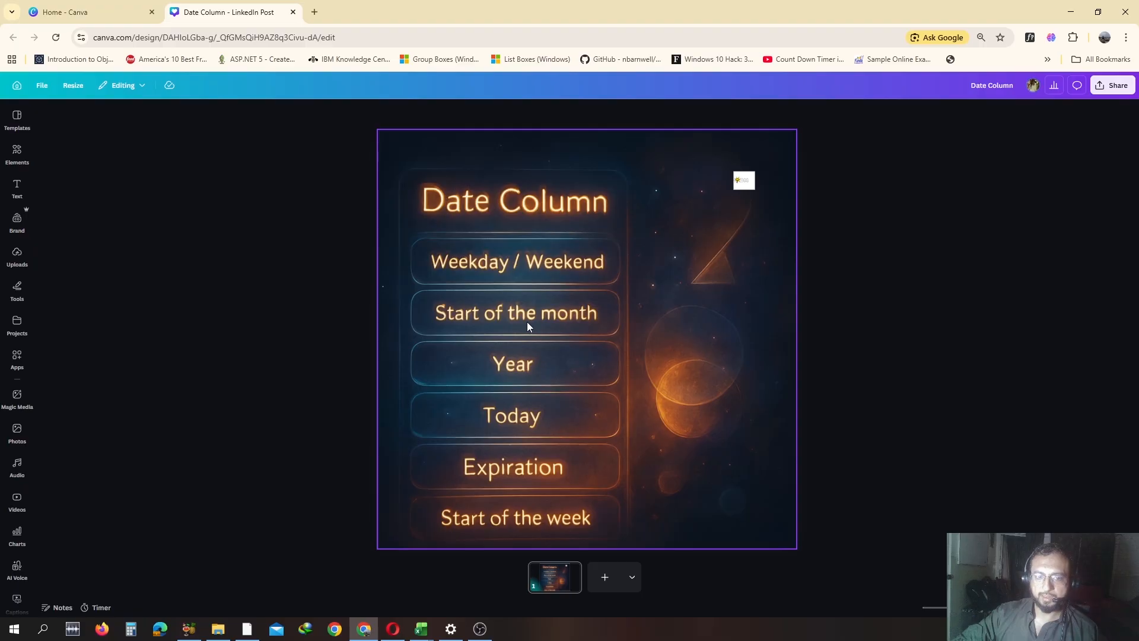
{"action": "key", "text": "alt+Tab"}
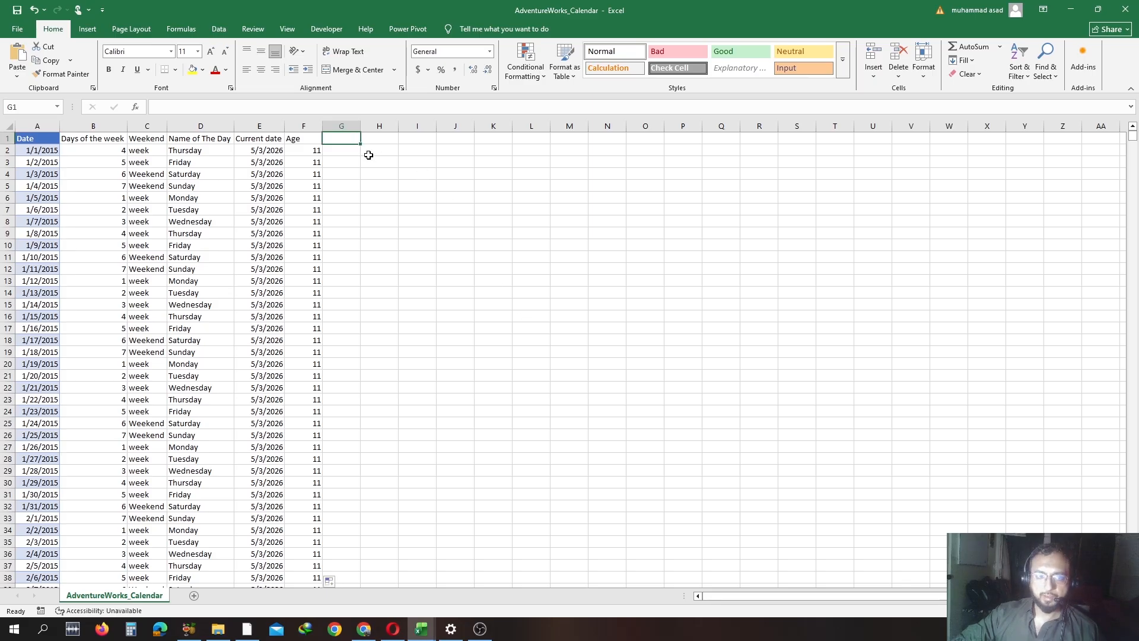
{"action": "type", "text": "start of the month"}
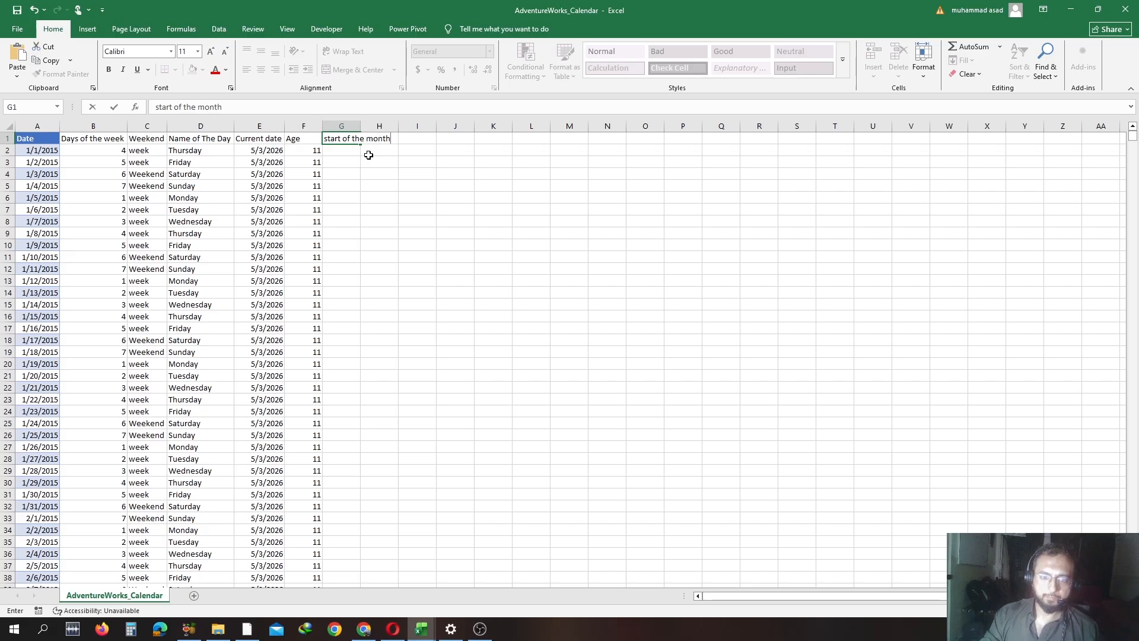
{"action": "key", "text": "Return"}
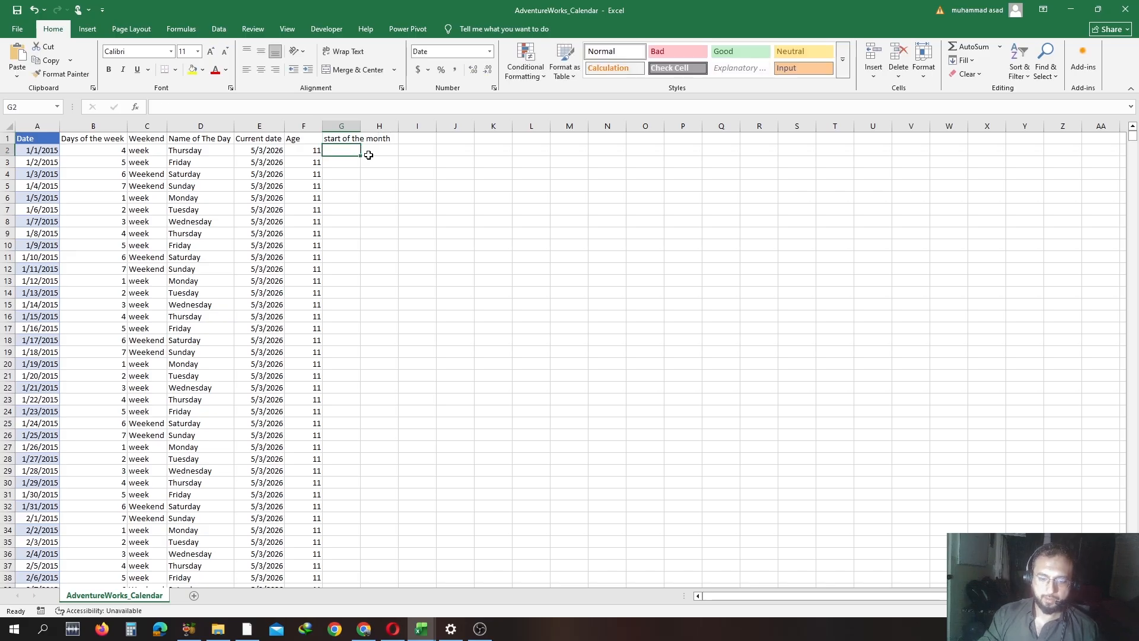
Step: Enter the formula =DATE(YEAR(A2),MONTH(A2),1) in G2 to return the first day of the month
{"action": "type", "text": "=DATE("}
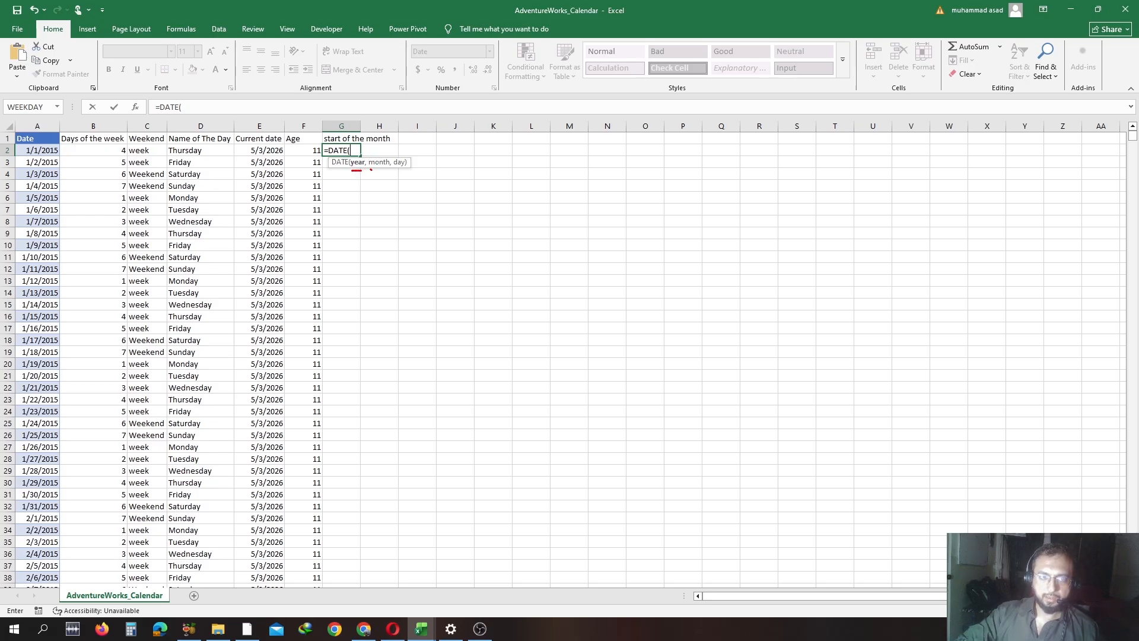
{"action": "left_click_drag", "start_coordinate": [381, 170], "coordinate": [383, 170]}
{"action": "key", "text": "Escape"}
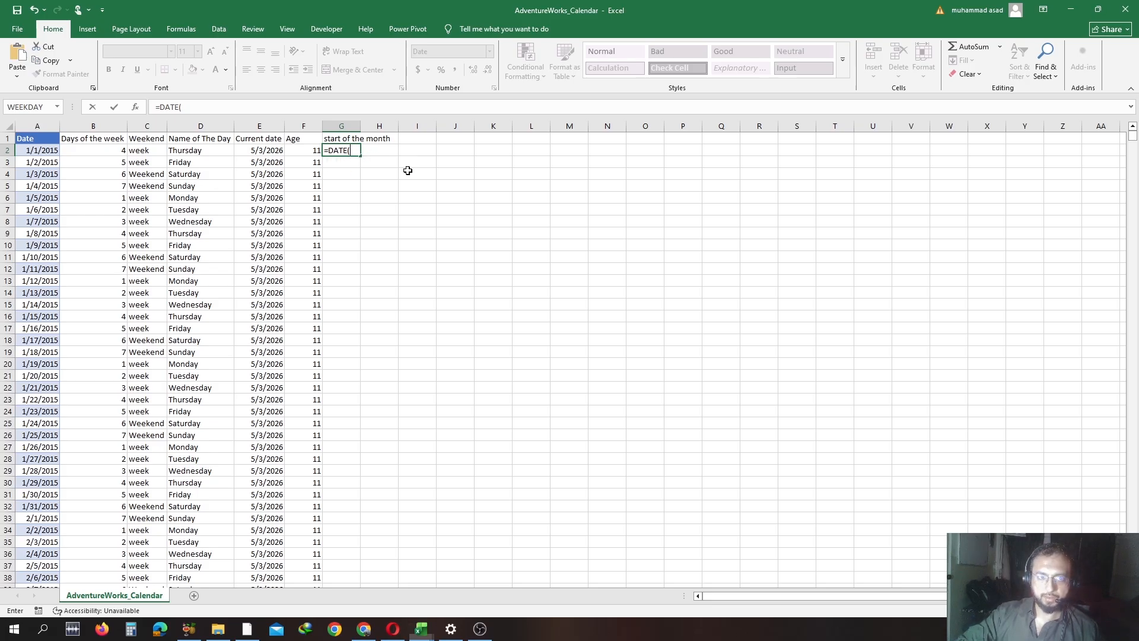
{"action": "type", "text": "ye"}
{"action": "key", "text": "Tab"}
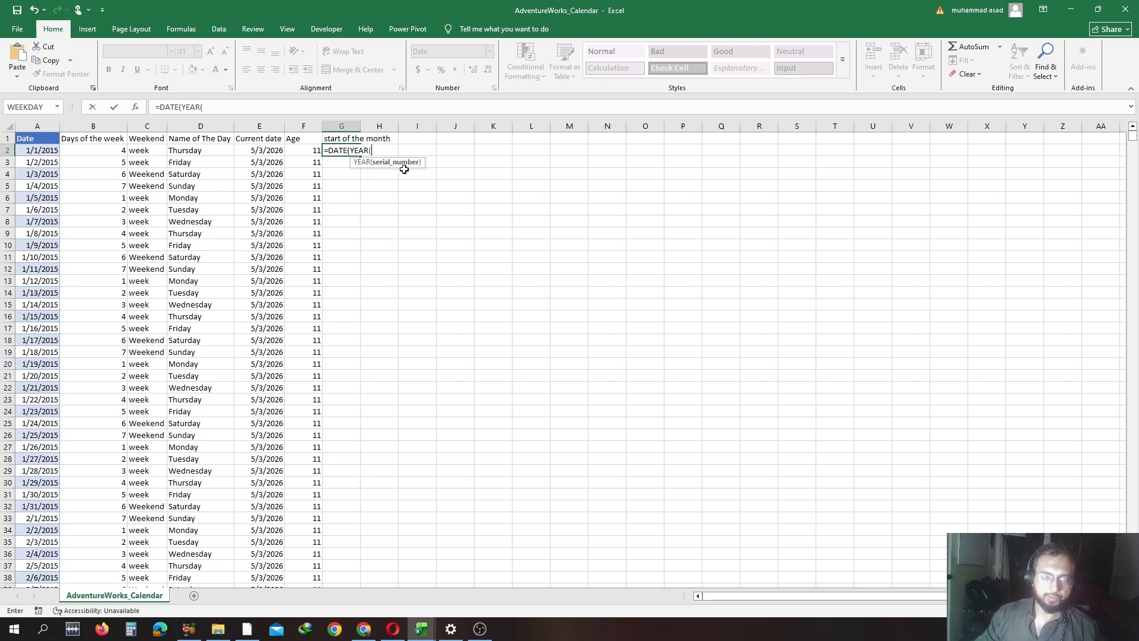
{"action": "key", "text": "Left"}
{"action": "key", "text": "Left"}
{"action": "key", "text": "Left"}
{"action": "key", "text": "Left"}
{"action": "key", "text": "Left"}
{"action": "key", "text": "Left"}
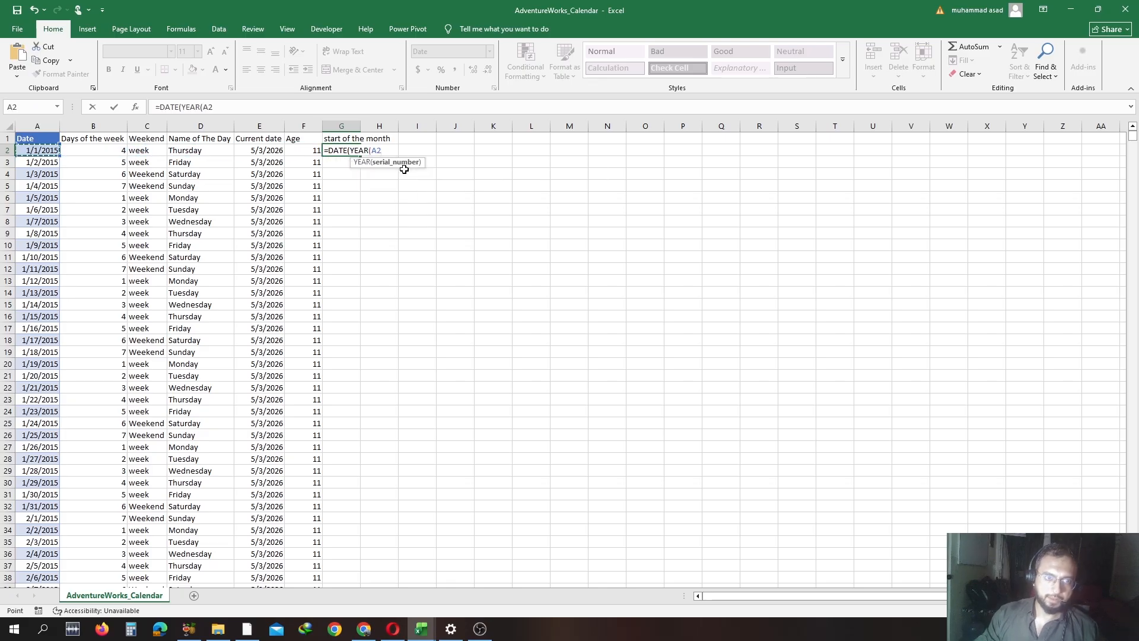
{"action": "type", "text": "),"}
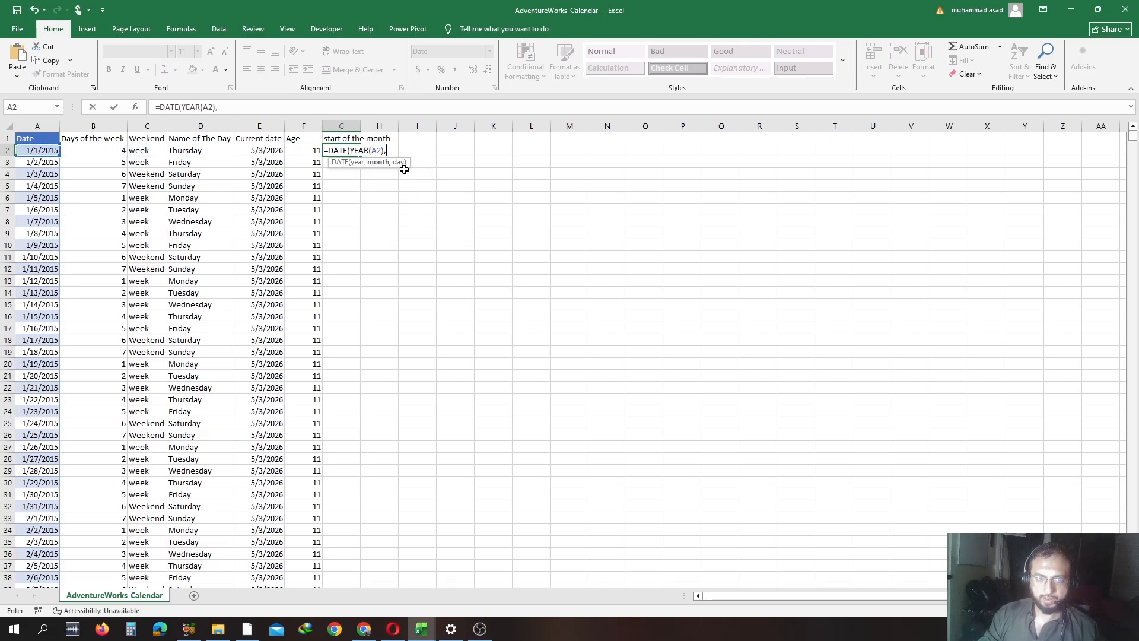
{"action": "type", "text": "MONTH("}
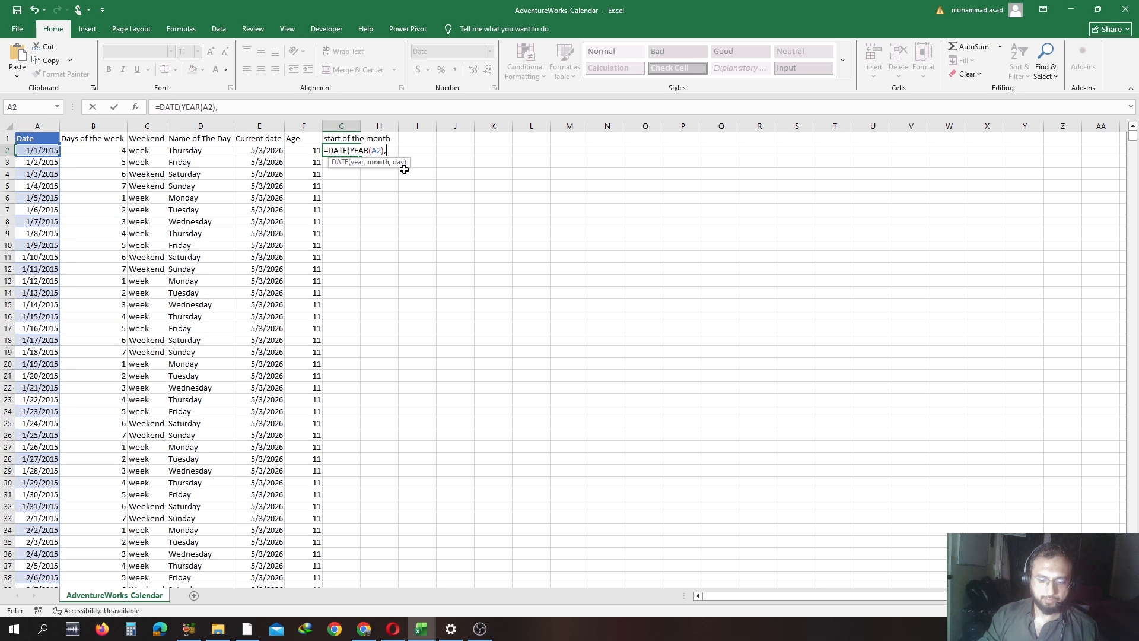
{"action": "key", "text": "Left"}
{"action": "key", "text": "Left"}
{"action": "key", "text": "Left"}
{"action": "key", "text": "Left"}
{"action": "key", "text": "Left"}
{"action": "key", "text": "Left"}
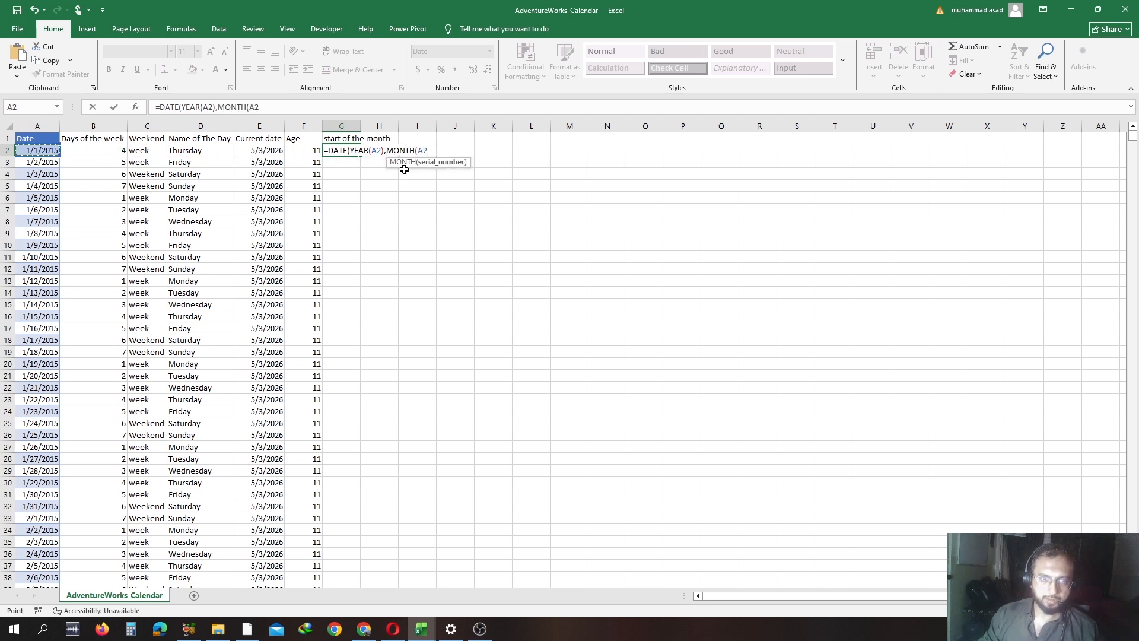
{"action": "type", "text": "),"}
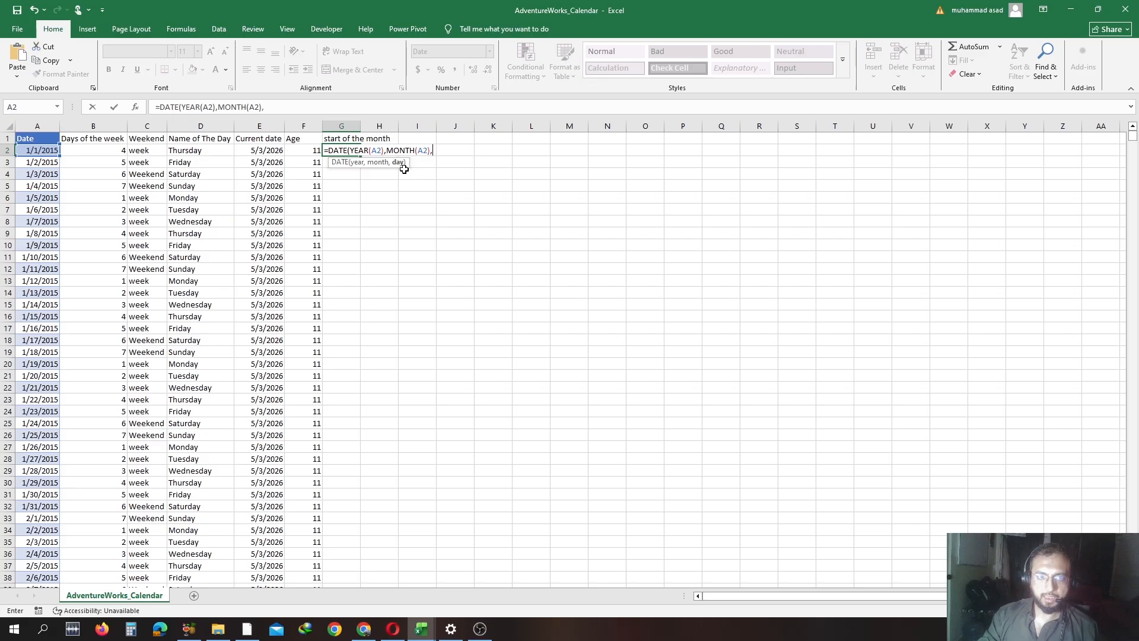
{"action": "type", "text": "1)"}
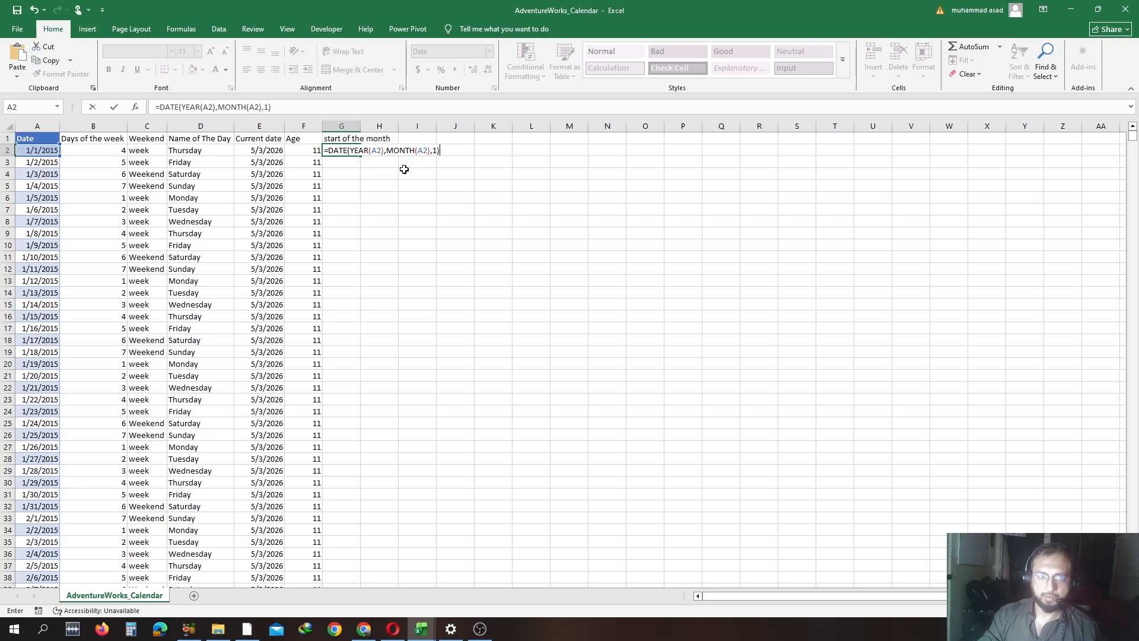
{"action": "key", "text": "Return"}
Step: Fill the G2 formula down the whole date list and widen column G to fit its header
{"action": "left_click", "coordinate": [350, 151]}
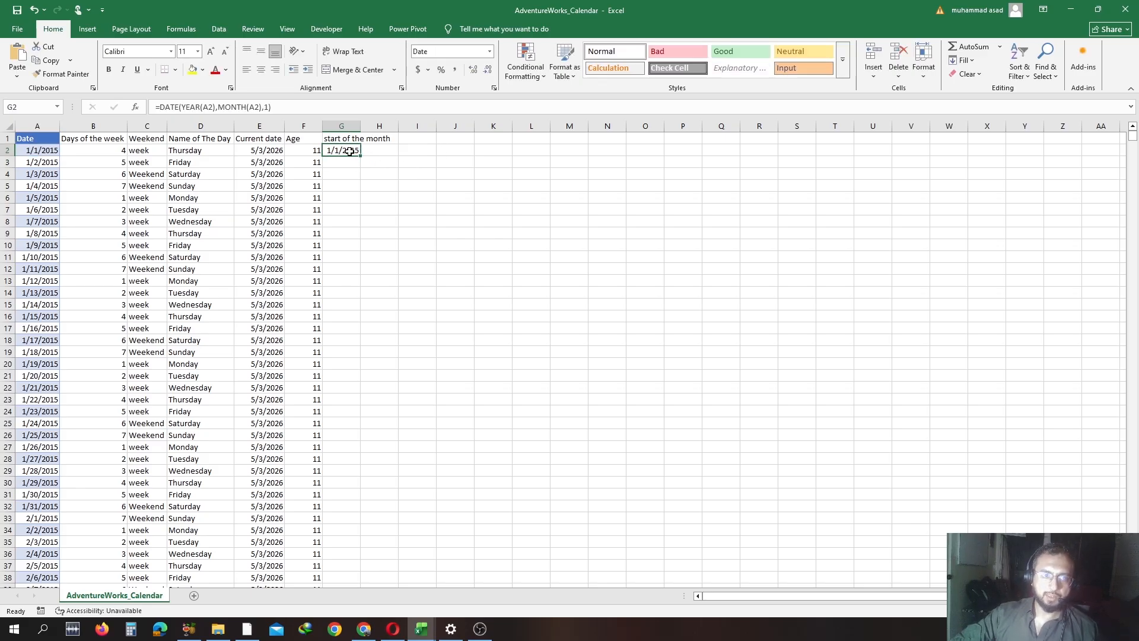
{"action": "double_click", "coordinate": [360, 156]}
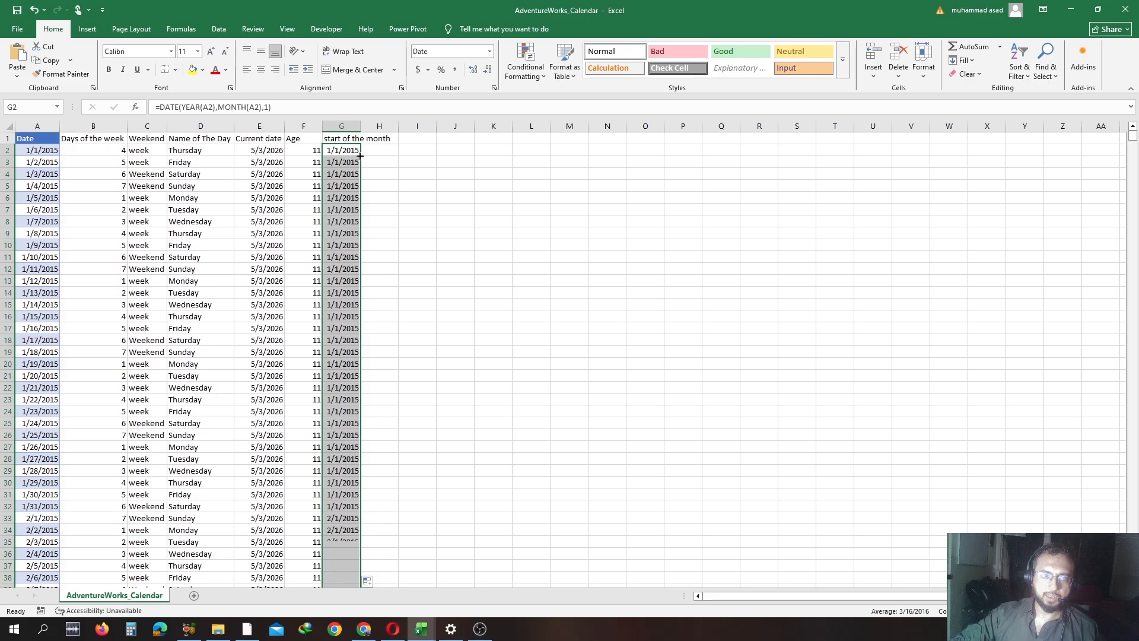
{"action": "double_click", "coordinate": [360, 126]}
Step: Consult the Date Column design in Canva, and enter the header "Year" in H1 of the Excel calendar
{"action": "key", "text": "alt+Tab"}
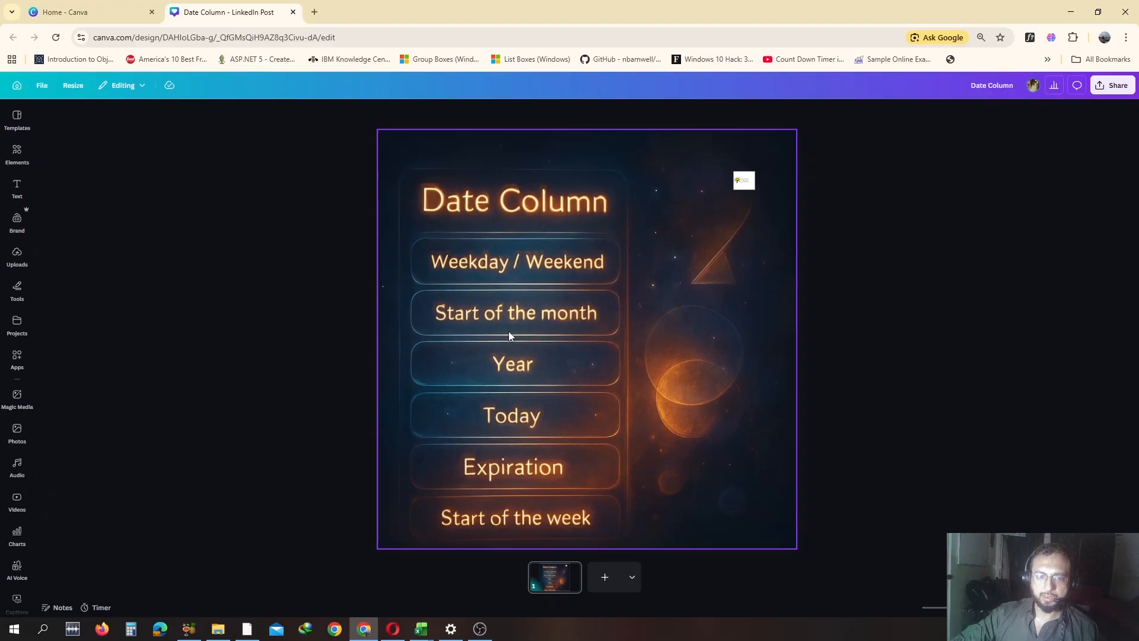
{"action": "key", "text": "alt+Tab"}
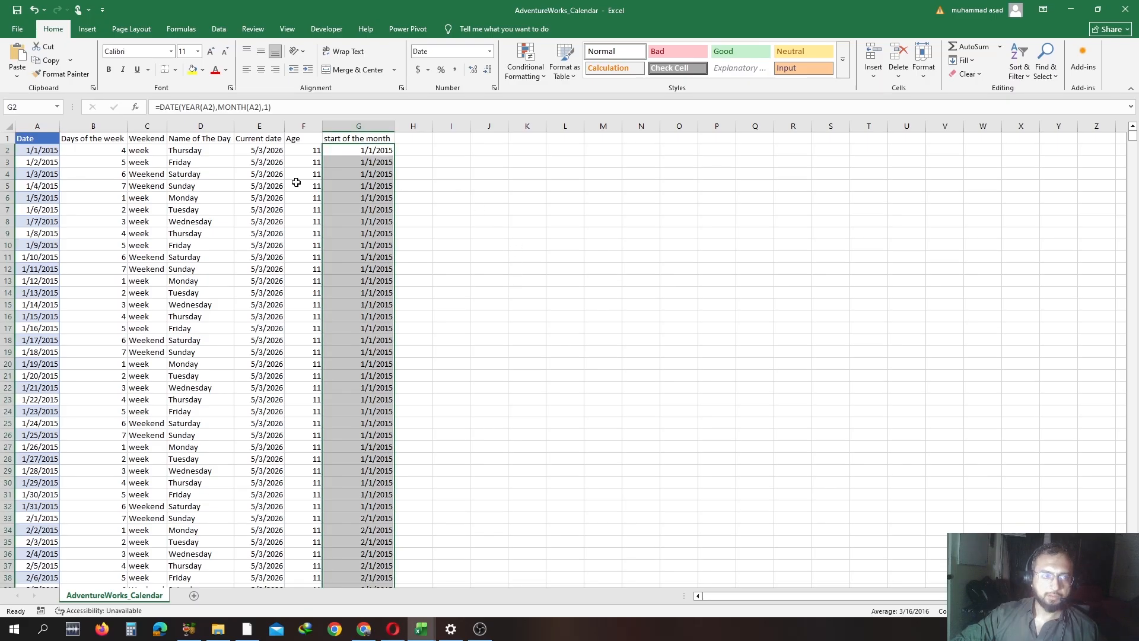
{"action": "left_click", "coordinate": [404, 139]}
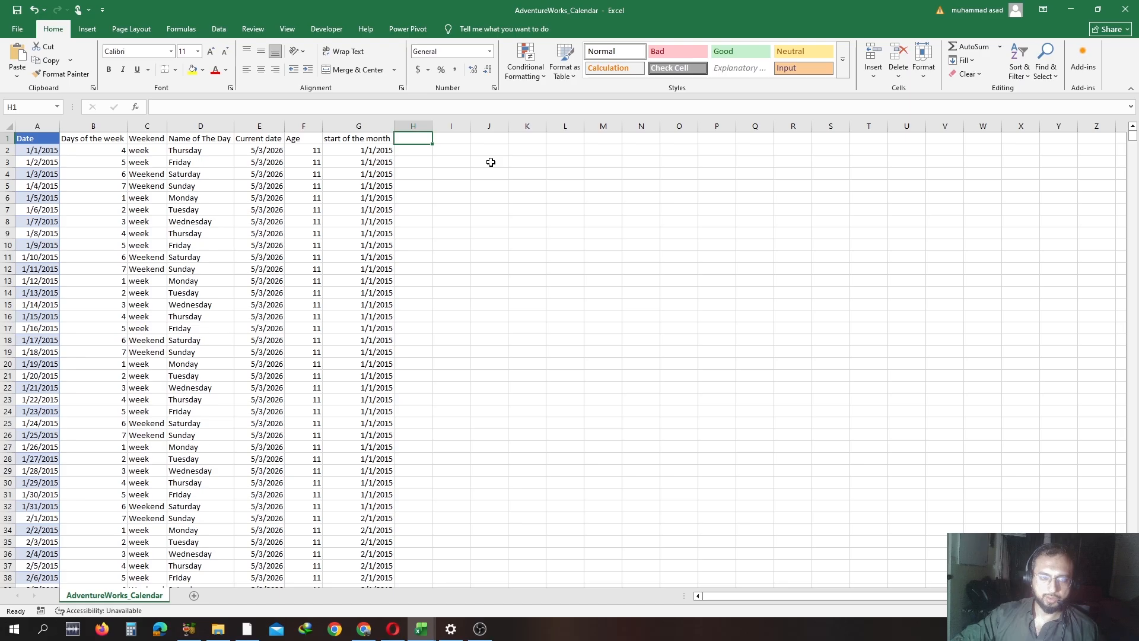
{"action": "type", "text": "Year"}
{"action": "key", "text": "Return"}
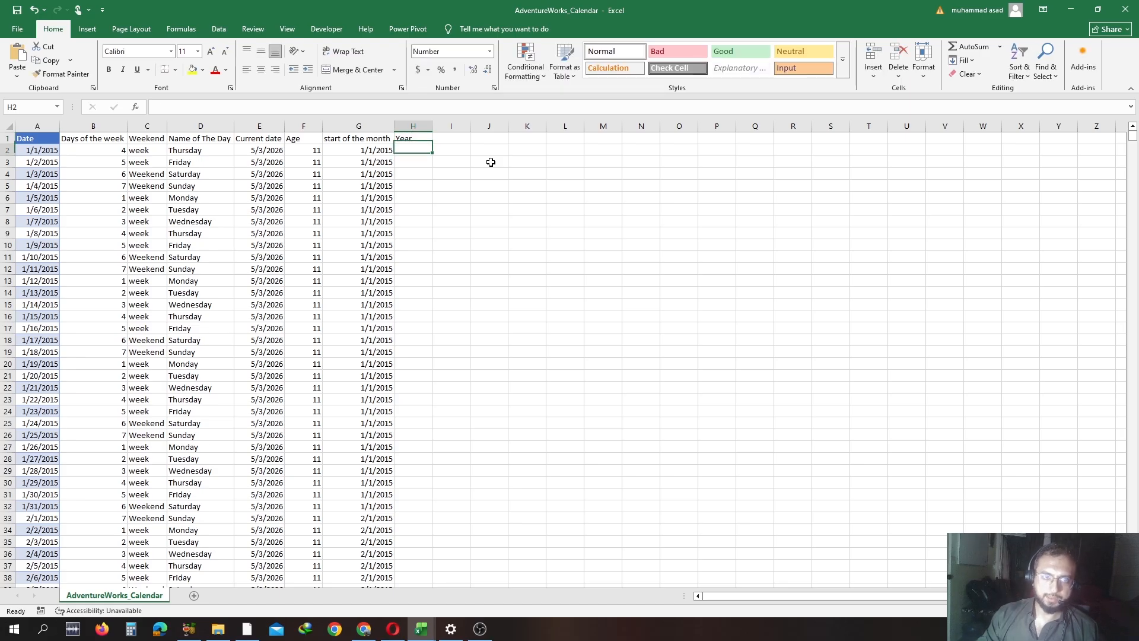
Step: Enter the formula =YEAR(A2) in H2 and fill it down the whole date list
{"action": "type", "text": "=year"}
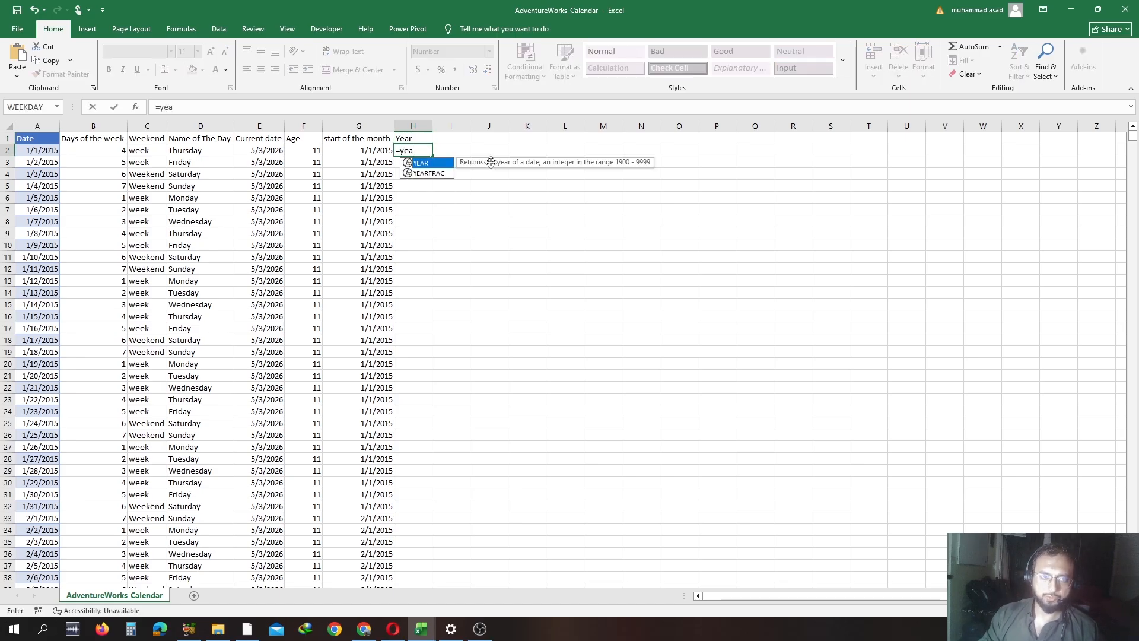
{"action": "key", "text": "Tab"}
{"action": "key", "text": "Left"}
{"action": "key", "text": "Left"}
{"action": "key", "text": "Left"}
{"action": "key", "text": "Left"}
{"action": "key", "text": "Left"}
{"action": "key", "text": "Left"}
{"action": "key", "text": "Left"}
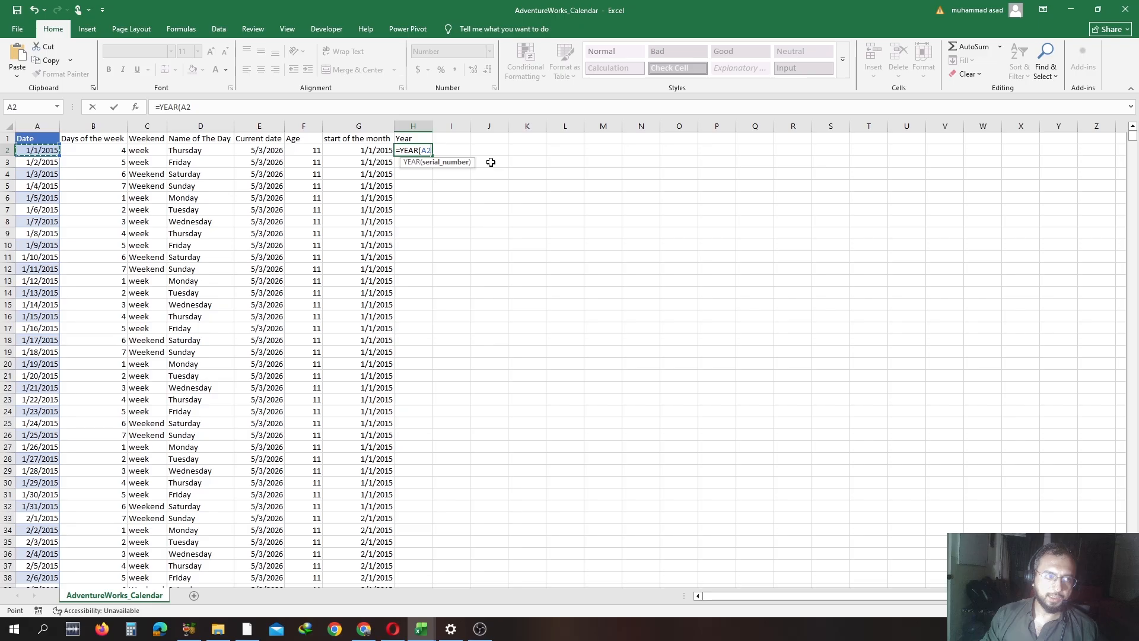
{"action": "key", "text": "Return"}
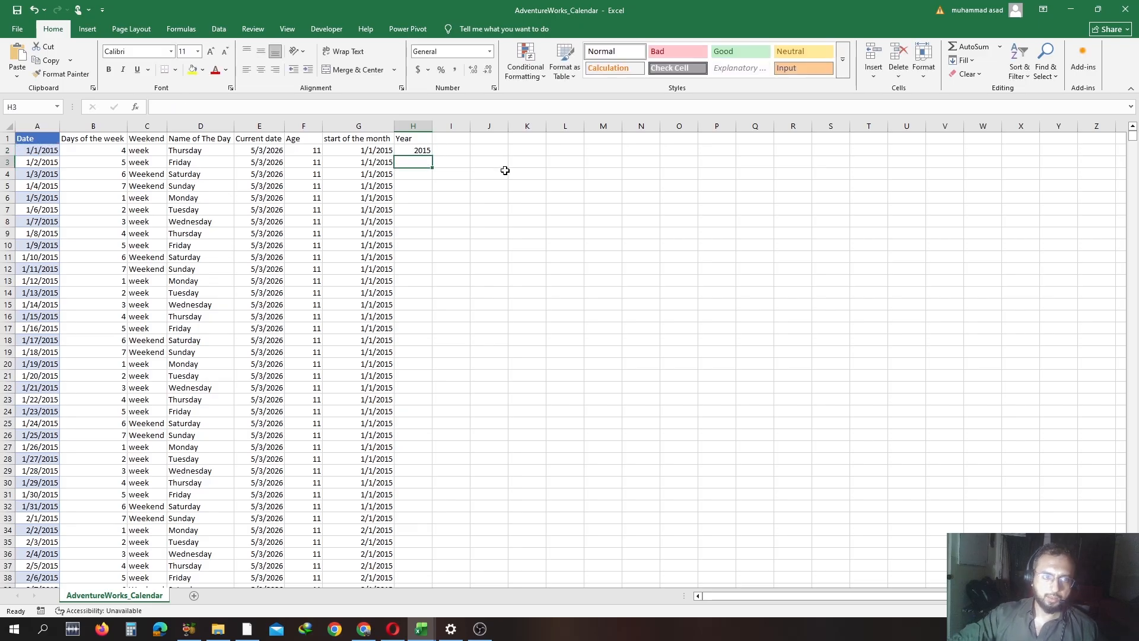
{"action": "left_click", "coordinate": [417, 151]}
{"action": "double_click", "coordinate": [431, 156]}
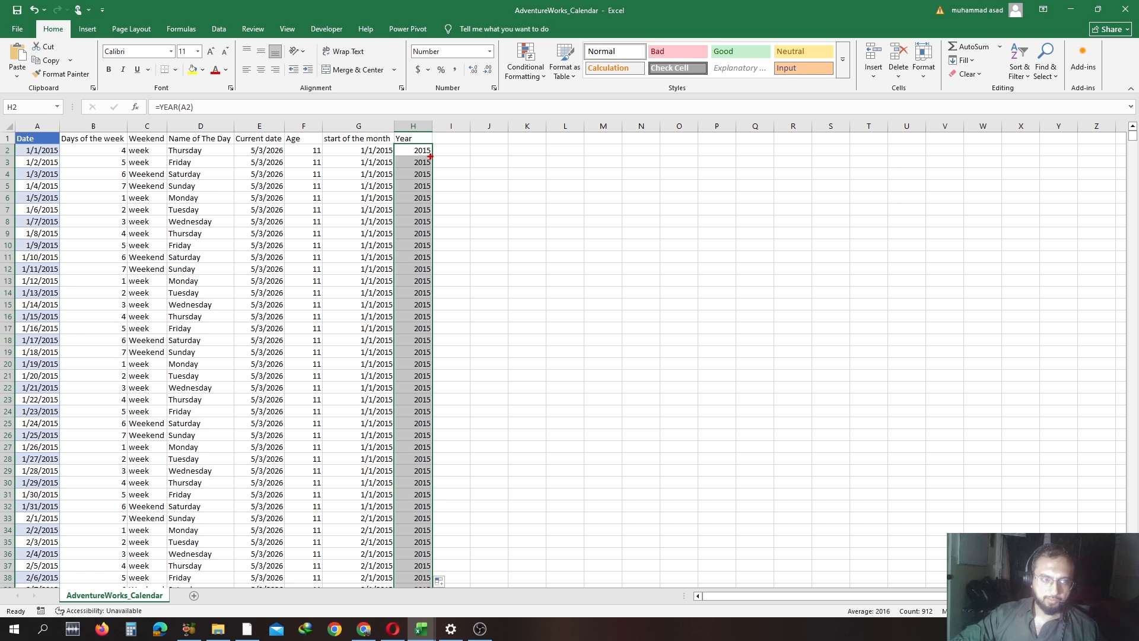
{"action": "left_click_drag", "start_coordinate": [62, 130], "coordinate": [166, 201]}
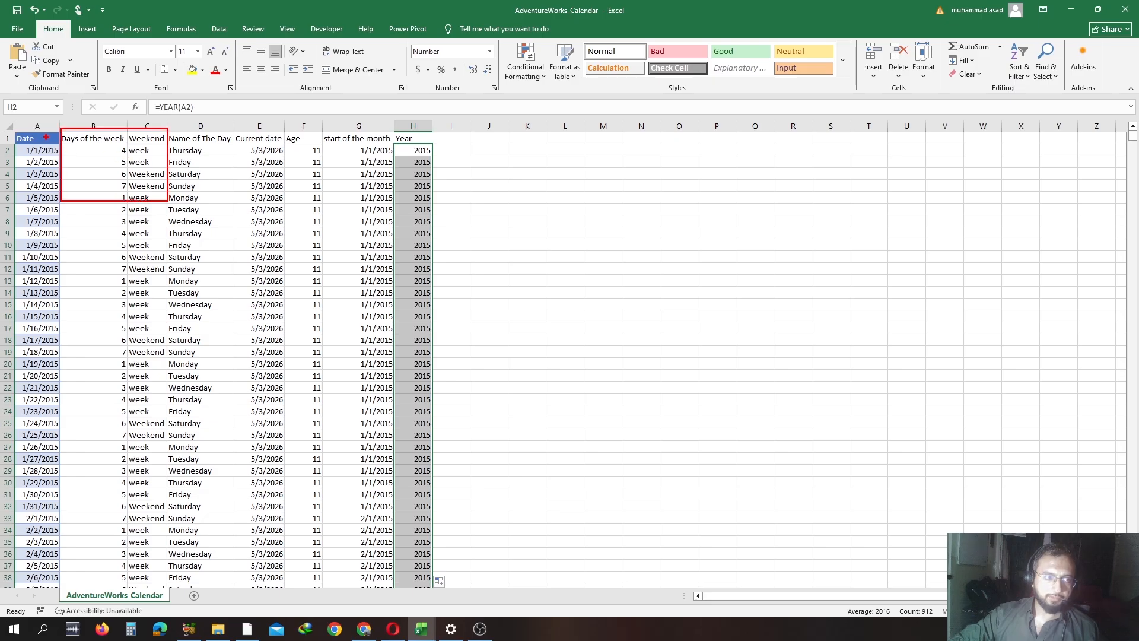
{"action": "left_click_drag", "start_coordinate": [43, 136], "coordinate": [51, 83]}
{"action": "mouse_move", "coordinate": [46, 132]}
{"action": "left_mouse_down"}
{"action": "mouse_move", "coordinate": [59, 121]}
{"action": "mouse_move", "coordinate": [158, 143]}
{"action": "left_mouse_up"}
{"action": "mouse_move", "coordinate": [51, 136]}
{"action": "left_mouse_down"}
{"action": "mouse_move", "coordinate": [136, 90]}
{"action": "mouse_move", "coordinate": [229, 111]}
{"action": "left_mouse_up"}
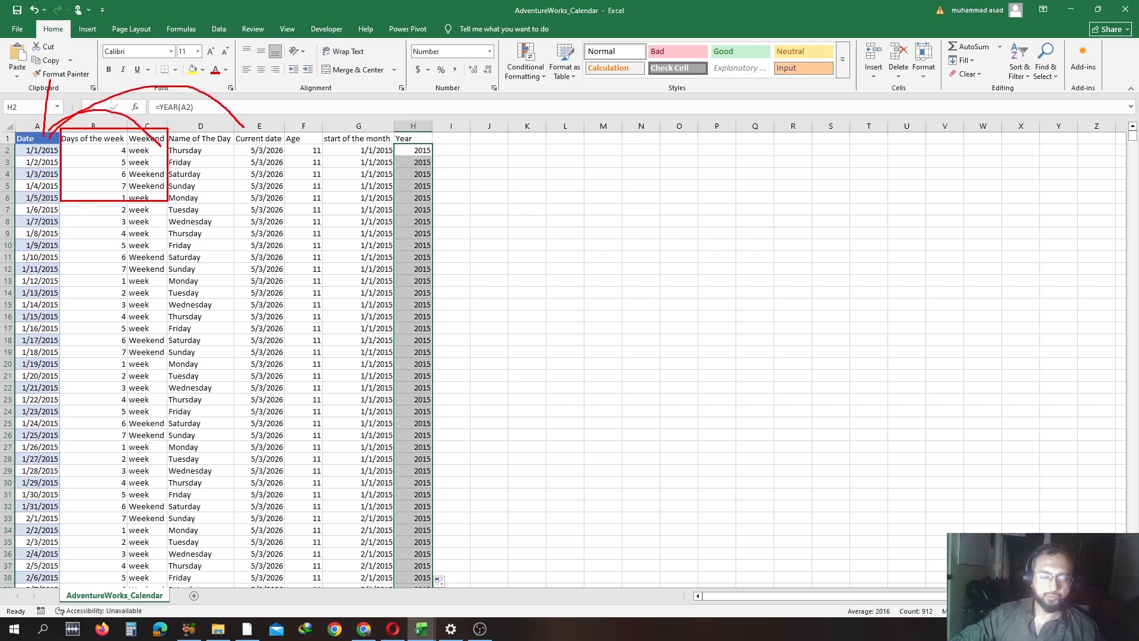
{"action": "mouse_move", "coordinate": [59, 127]}
{"action": "left_mouse_down"}
{"action": "mouse_move", "coordinate": [202, 88]}
{"action": "mouse_move", "coordinate": [295, 125]}
{"action": "left_mouse_up"}
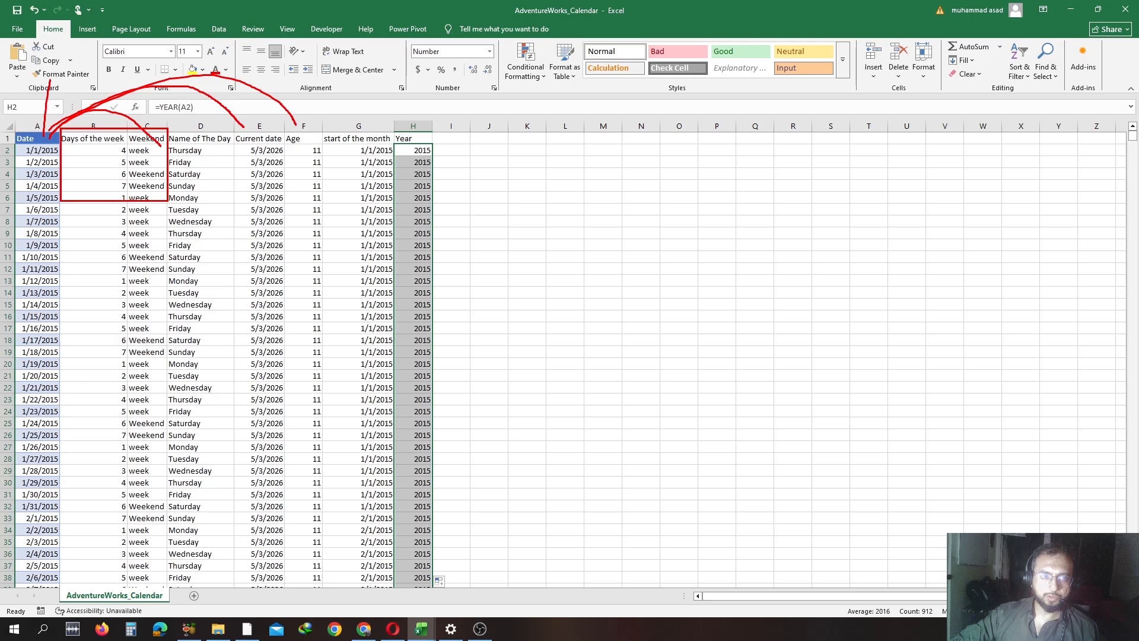
{"action": "mouse_move", "coordinate": [68, 129]}
{"action": "left_mouse_down"}
{"action": "mouse_move", "coordinate": [285, 53]}
{"action": "mouse_move", "coordinate": [365, 118]}
{"action": "left_mouse_up"}
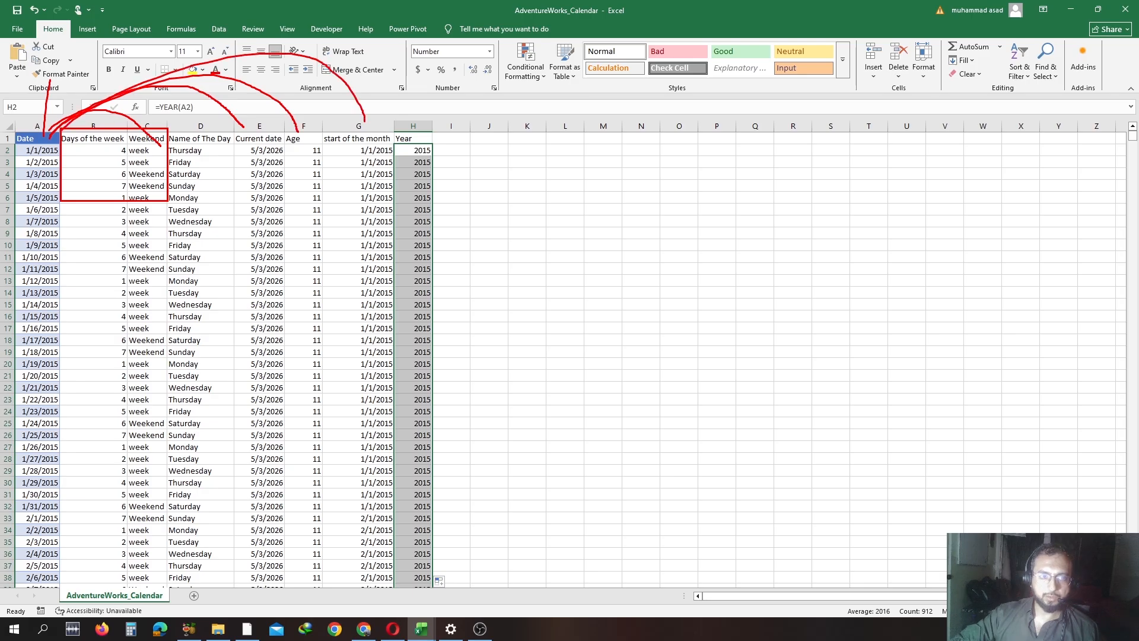
{"action": "mouse_move", "coordinate": [54, 134]}
{"action": "left_mouse_down"}
{"action": "mouse_move", "coordinate": [267, 50]}
{"action": "mouse_move", "coordinate": [401, 116]}
{"action": "left_mouse_up"}
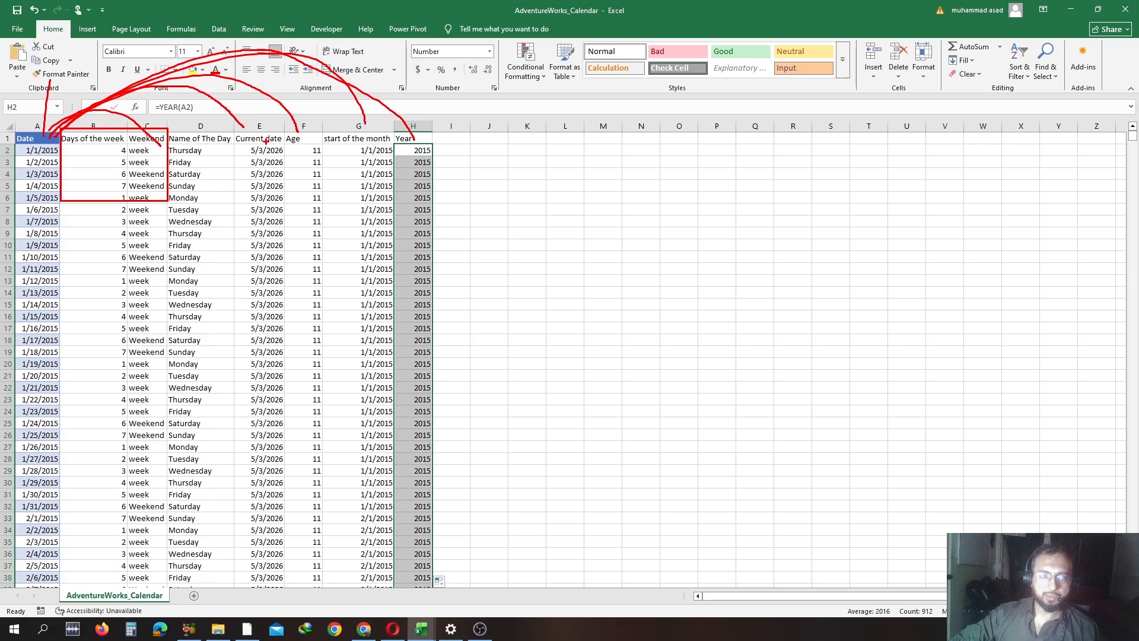
{"action": "mouse_move", "coordinate": [241, 133]}
{"action": "left_mouse_down"}
{"action": "mouse_move", "coordinate": [289, 152]}
{"action": "mouse_move", "coordinate": [254, 128]}
{"action": "left_mouse_up"}
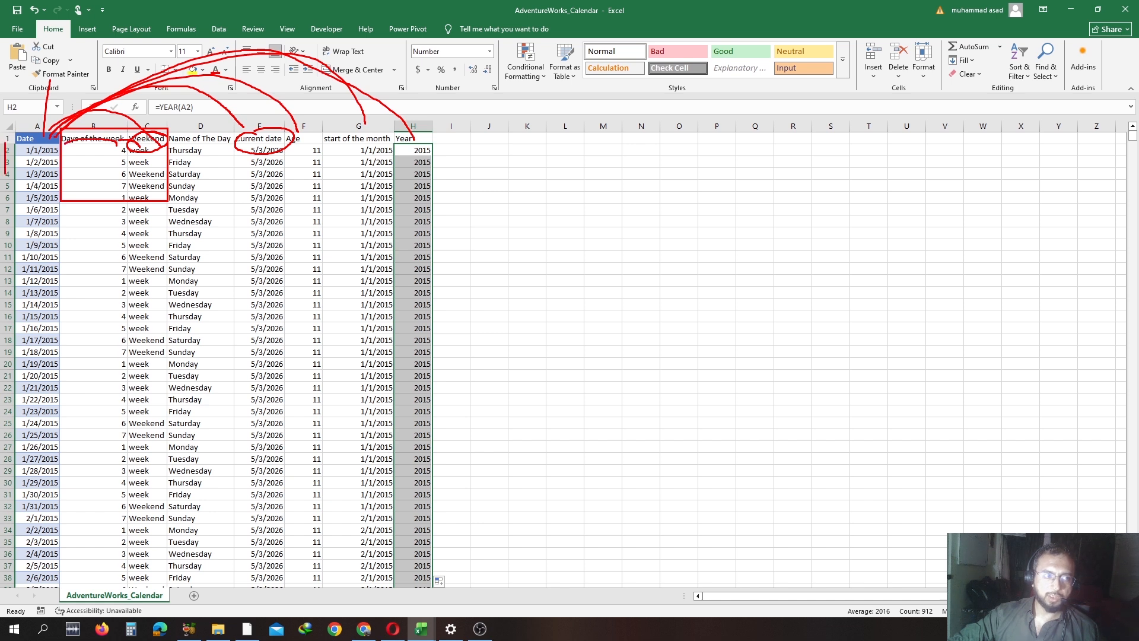
{"action": "left_click_drag", "start_coordinate": [10, 131], "coordinate": [50, 130]}
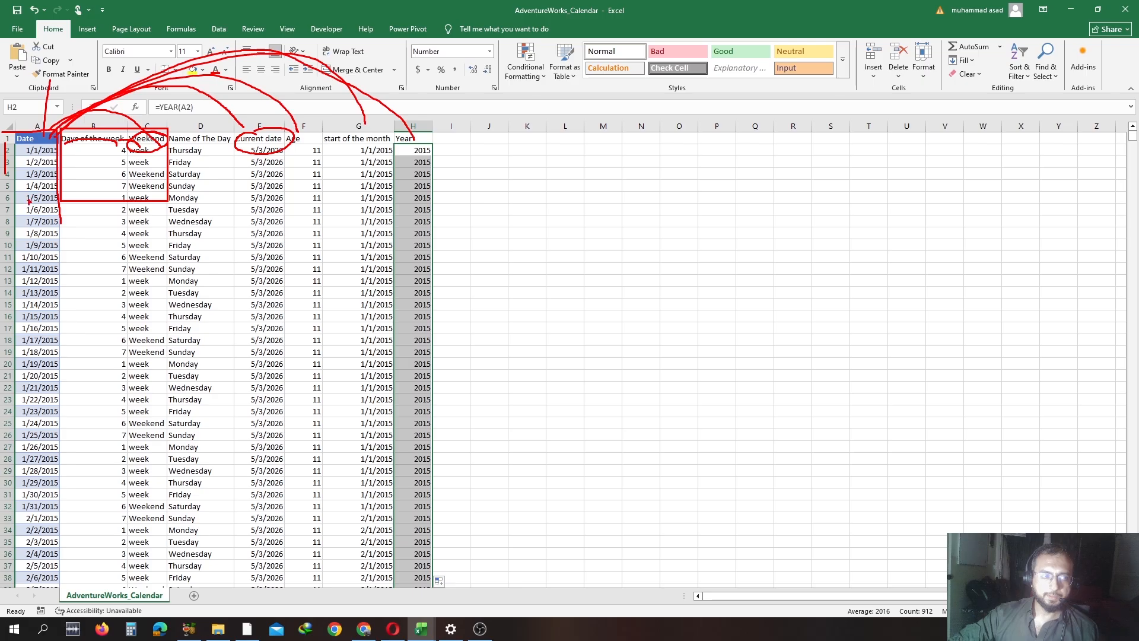
{"action": "left_click_drag", "start_coordinate": [16, 219], "coordinate": [9, 297]}
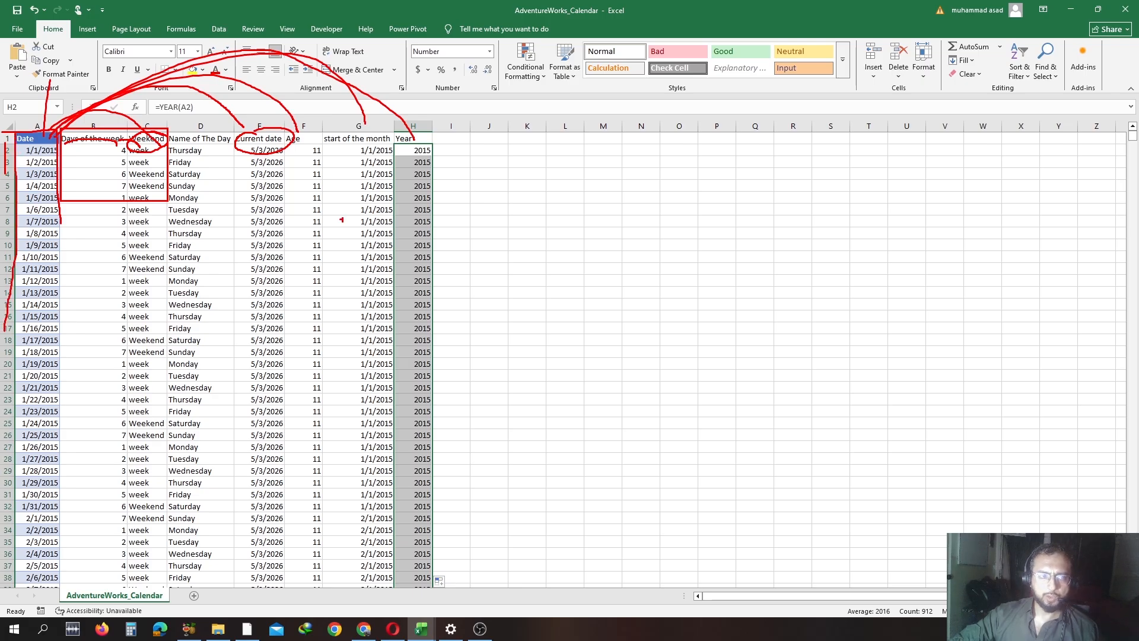
{"action": "left_click_drag", "start_coordinate": [185, 150], "coordinate": [209, 122]}
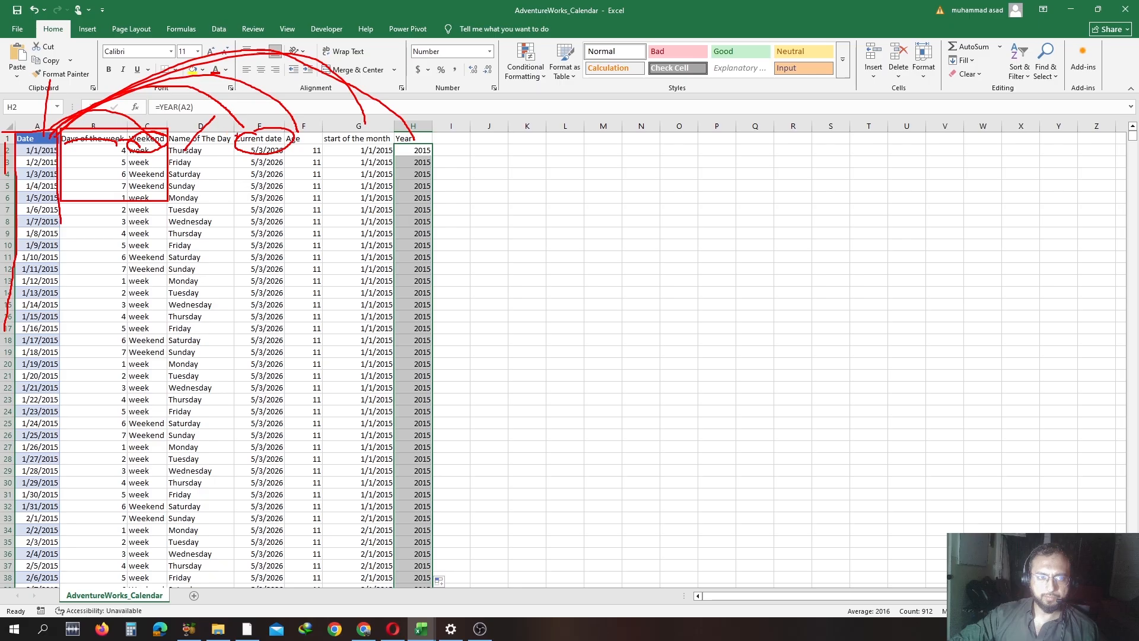
{"action": "left_click_drag", "start_coordinate": [335, 134], "coordinate": [359, 120]}
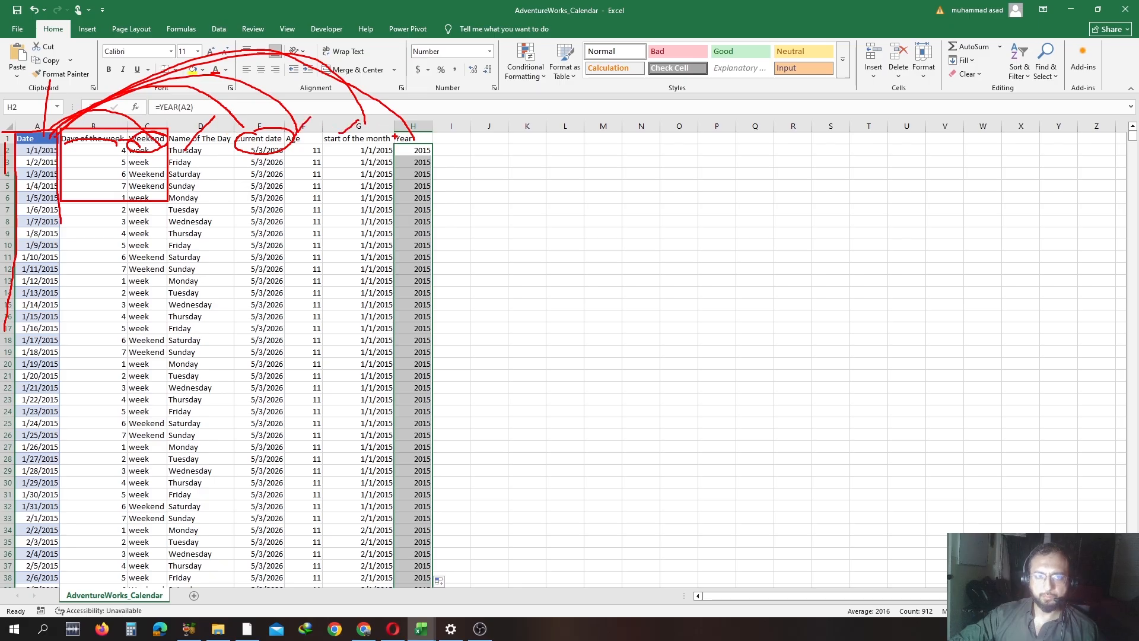
{"action": "left_click_drag", "start_coordinate": [196, 146], "coordinate": [199, 124]}
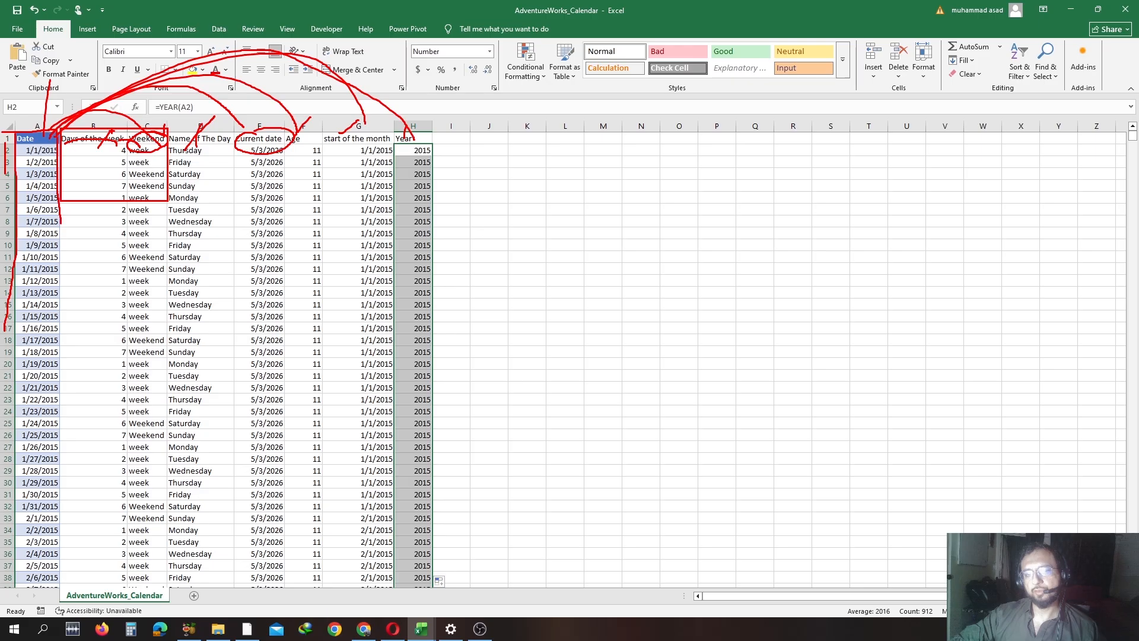
{"action": "key", "text": "Escape"}
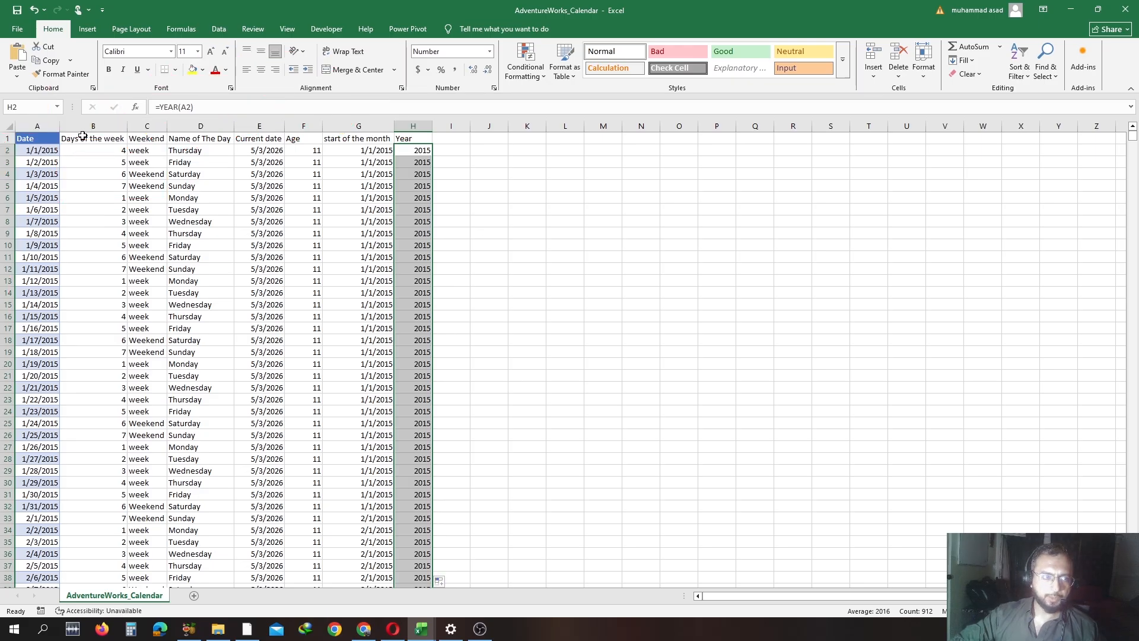
Step: Clear the contents of columns B through H so that only the Date column keeps data
{"action": "left_click", "coordinate": [84, 127]}
{"action": "left_click_drag", "start_coordinate": [84, 127], "coordinate": [413, 125]}
{"action": "key", "text": "Delete"}
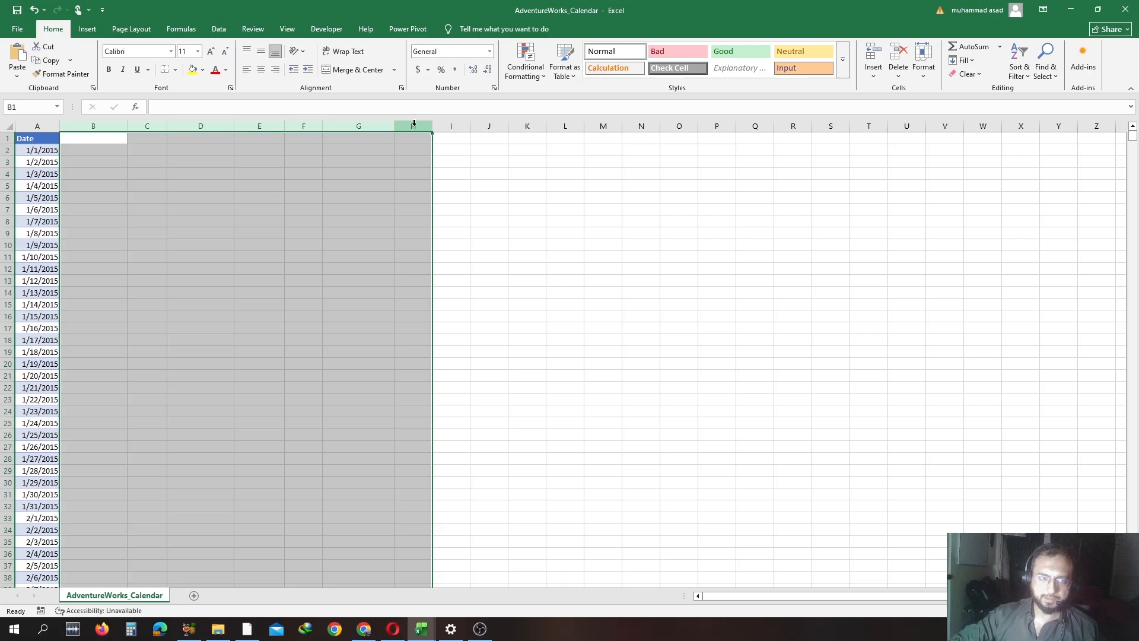
{"action": "left_click", "coordinate": [33, 125]}
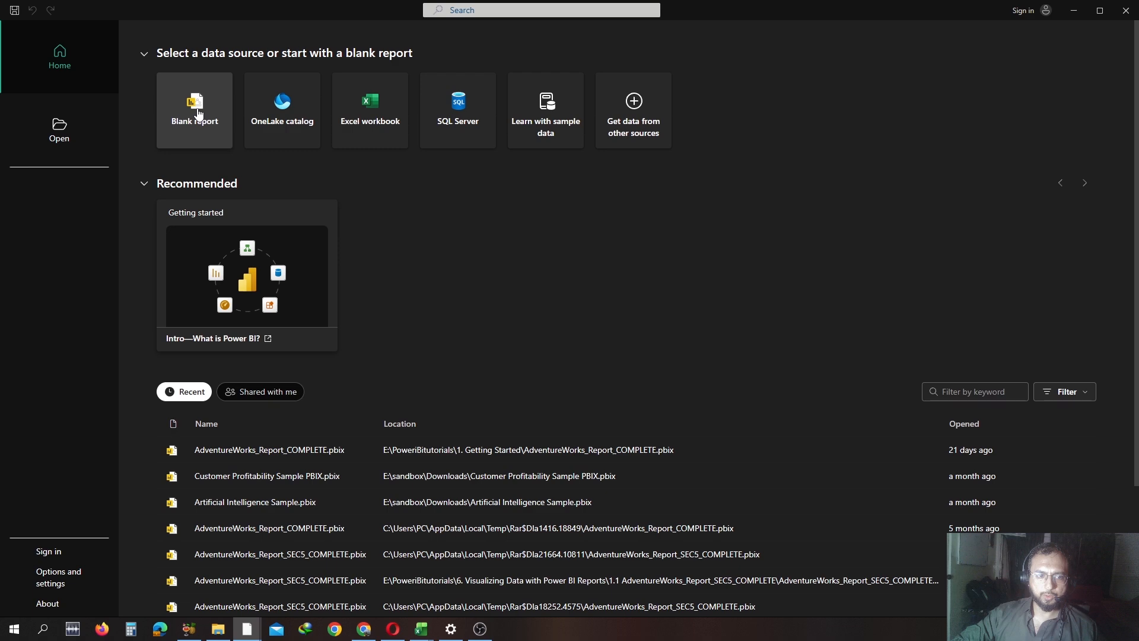
Step: Switch to Power BI Desktop, create a blank report and start importing data from a Text/CSV source
{"action": "left_click", "coordinate": [199, 112]}
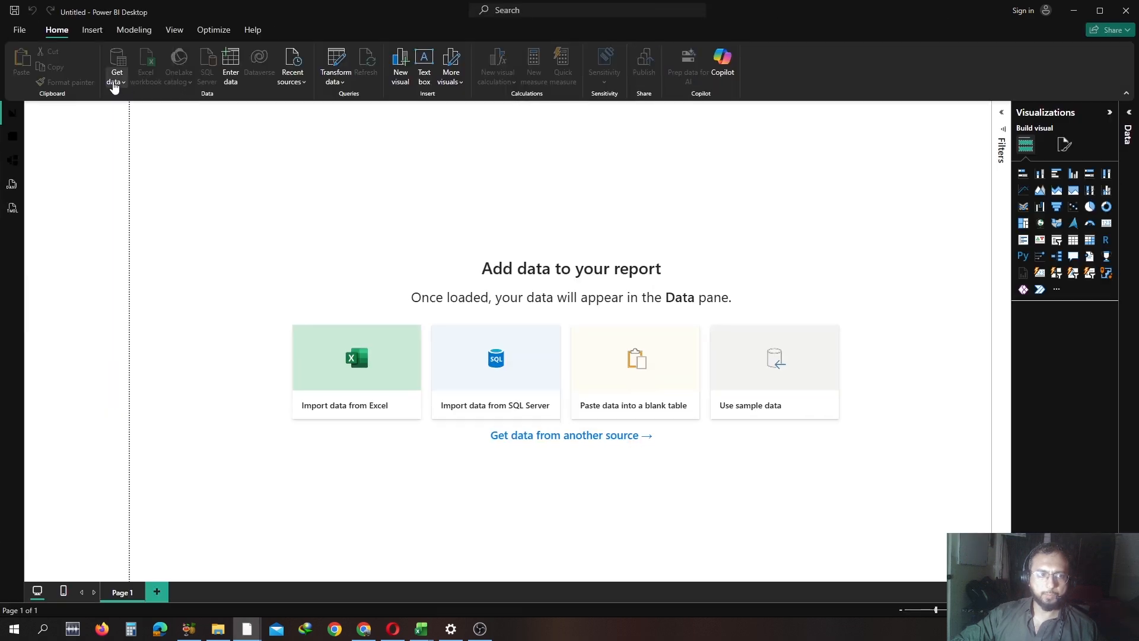
{"action": "left_click", "coordinate": [114, 83]}
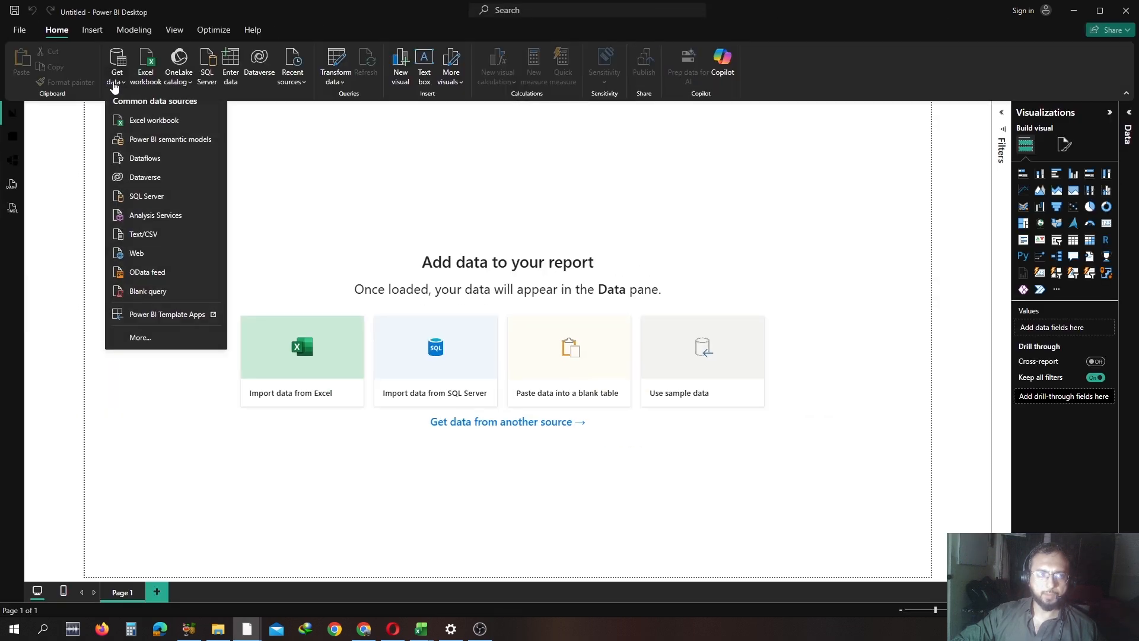
{"action": "left_click", "coordinate": [151, 241]}
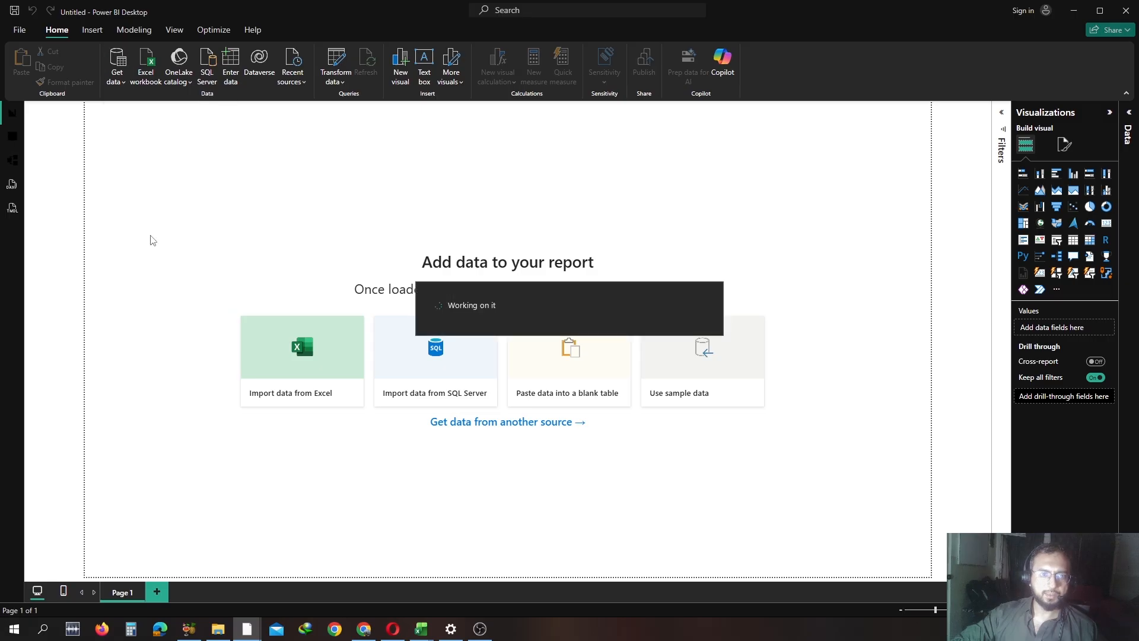
Step: Choose AdventureWorks_Calendar from the 3.1 AdventureWorks CSV Files folder and open it for transformation in Power Query Editor
{"action": "left_click", "coordinate": [411, 158]}
{"action": "double_click", "coordinate": [433, 156]}
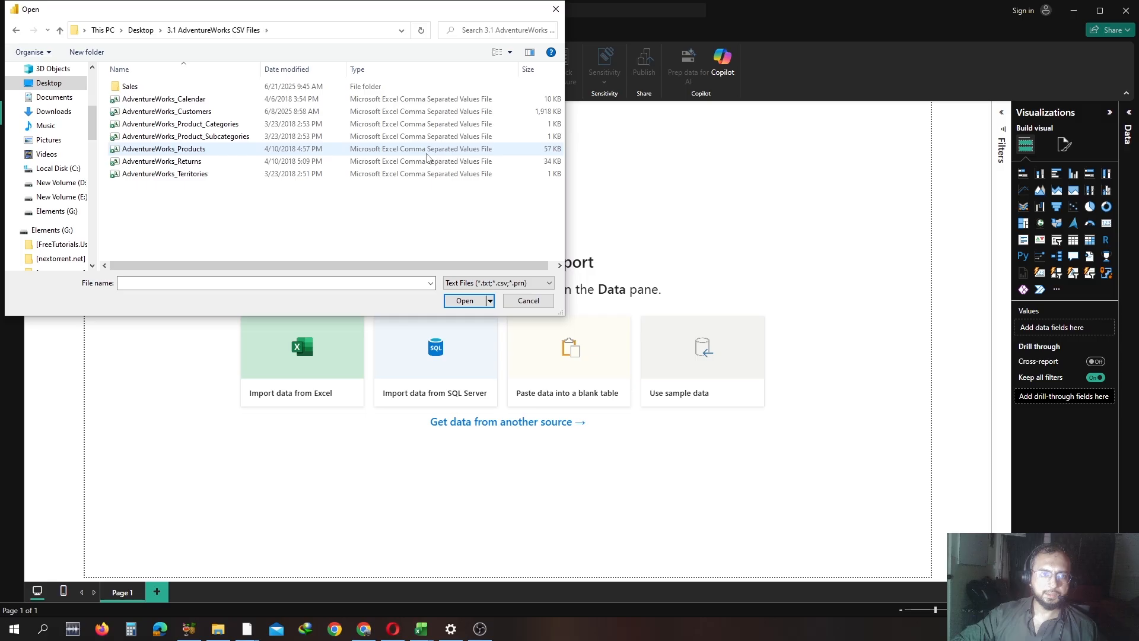
{"action": "double_click", "coordinate": [181, 104]}
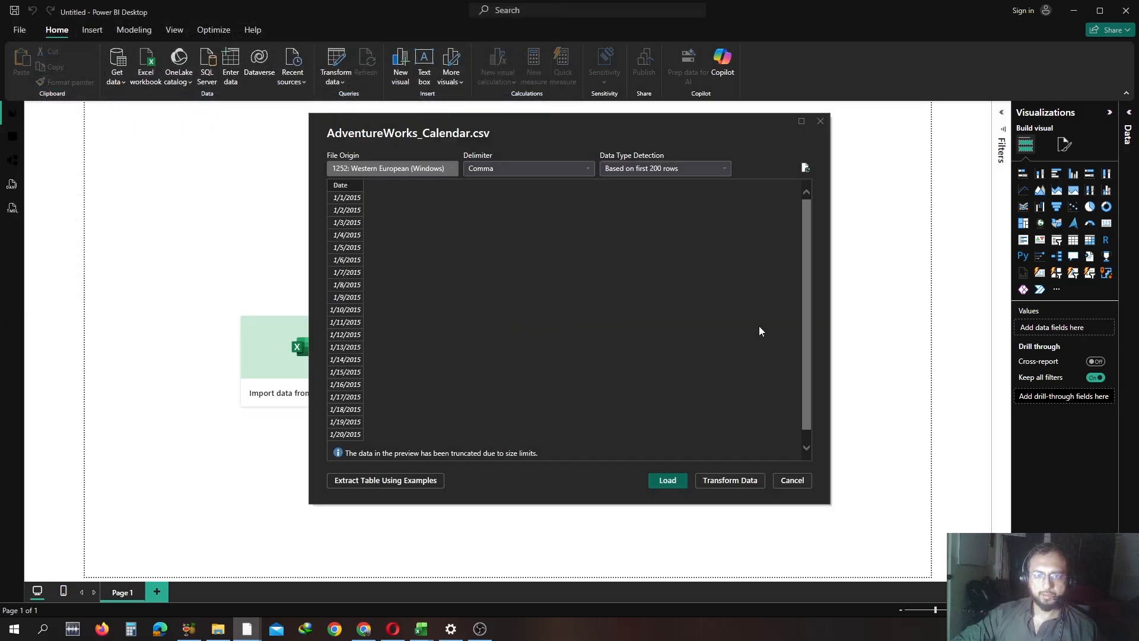
{"action": "left_click", "coordinate": [734, 482]}
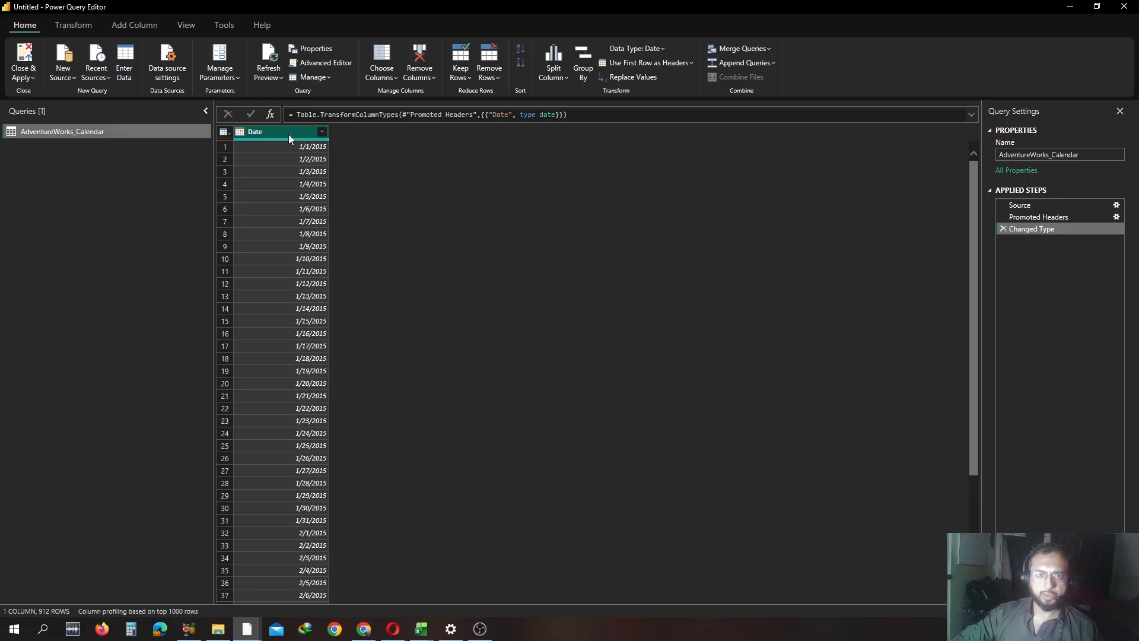
Step: Add a Start of Month column derived from the Date column of the calendar query
{"action": "left_click", "coordinate": [144, 26]}
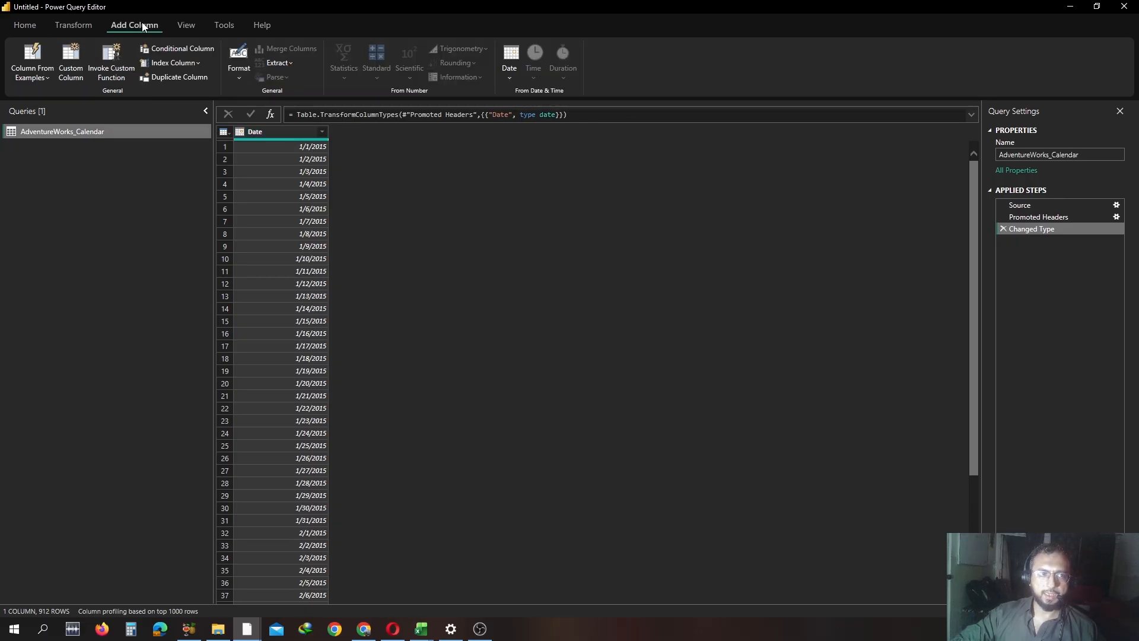
{"action": "left_click", "coordinate": [511, 75]}
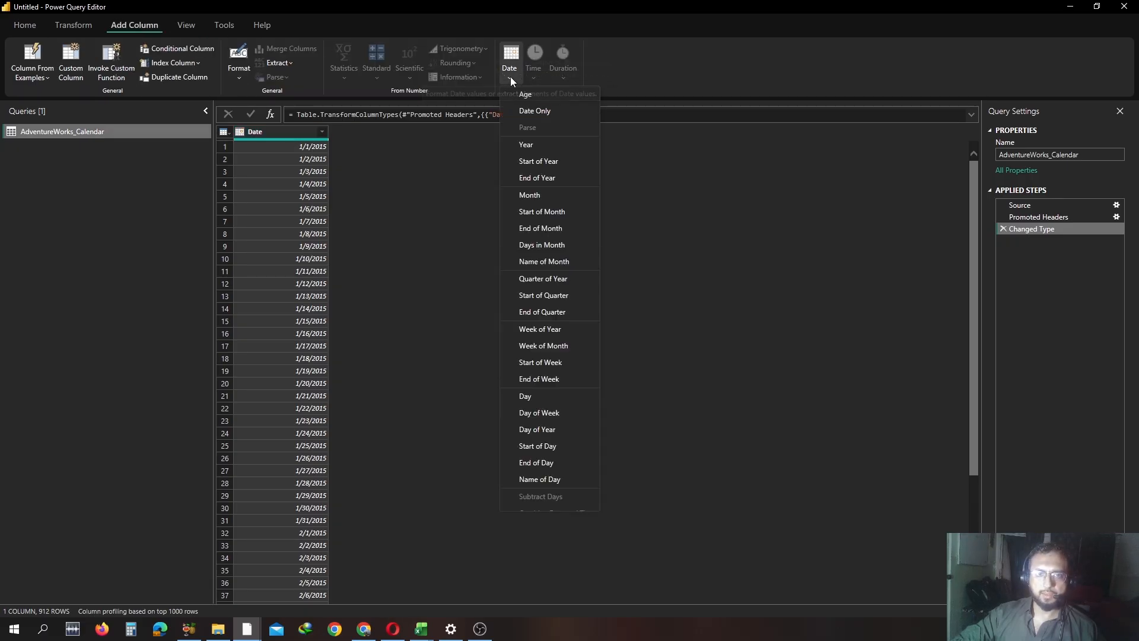
{"action": "left_click", "coordinate": [553, 218]}
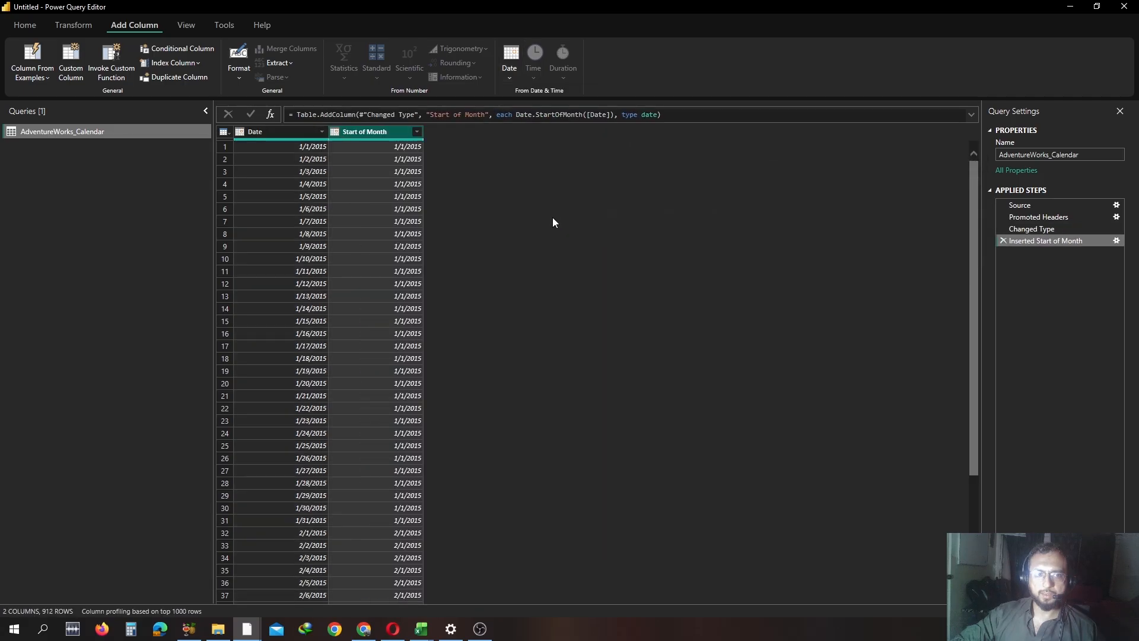
Step: Add a Year column derived from the Date column of the calendar query
{"action": "left_click", "coordinate": [250, 133]}
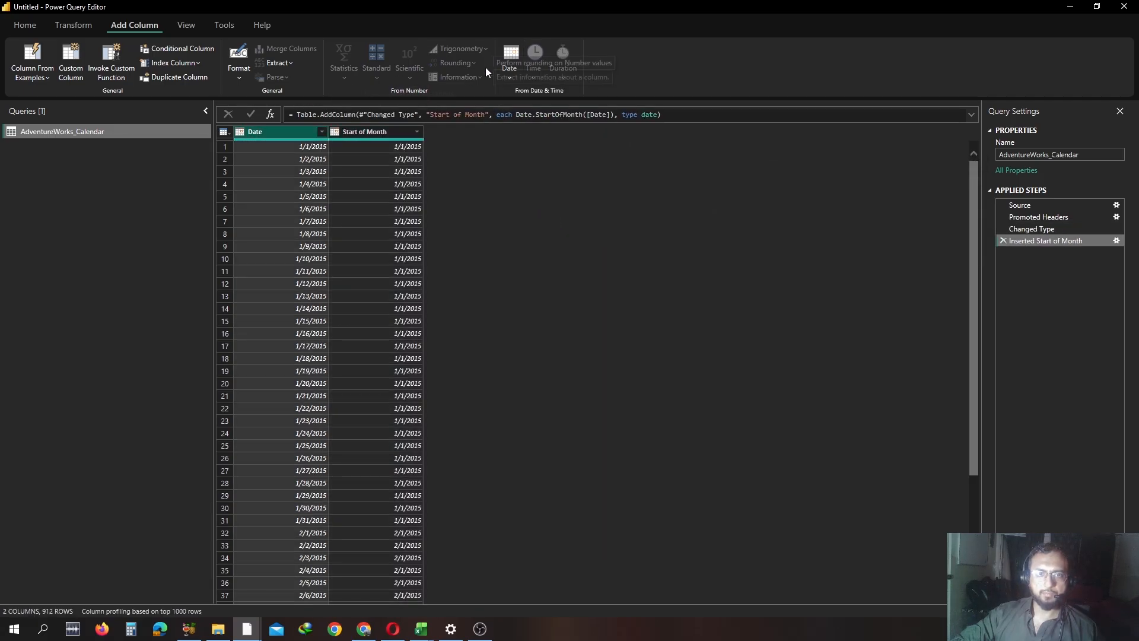
{"action": "left_click", "coordinate": [511, 71]}
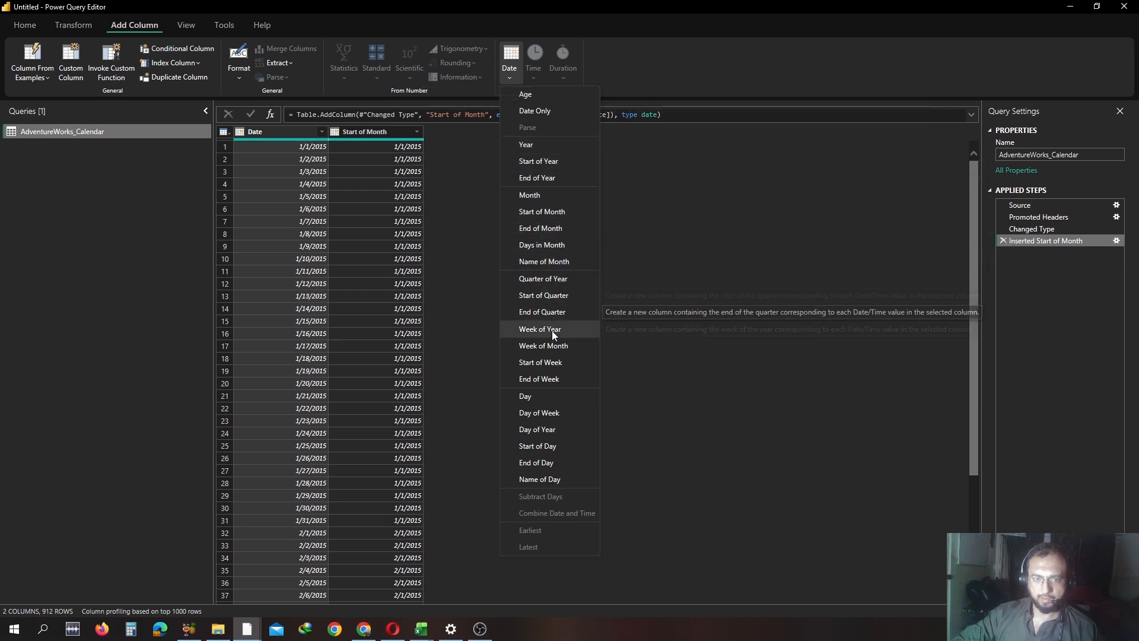
{"action": "left_click", "coordinate": [535, 145]}
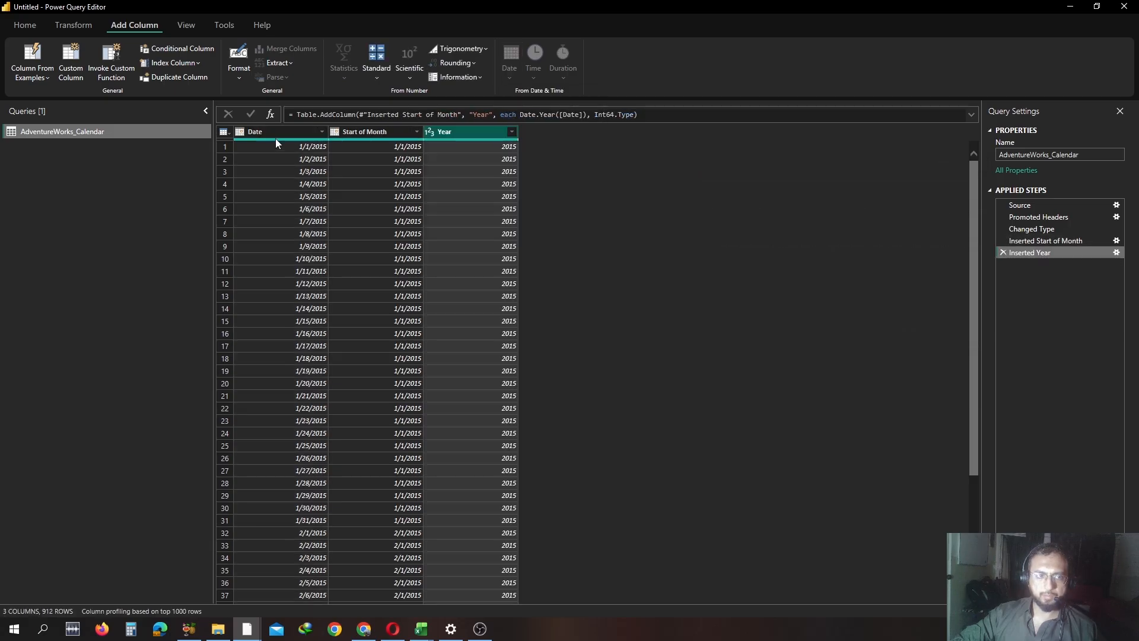
Step: Add a Start of Week column derived from the Date column of the calendar query
{"action": "left_click", "coordinate": [276, 134]}
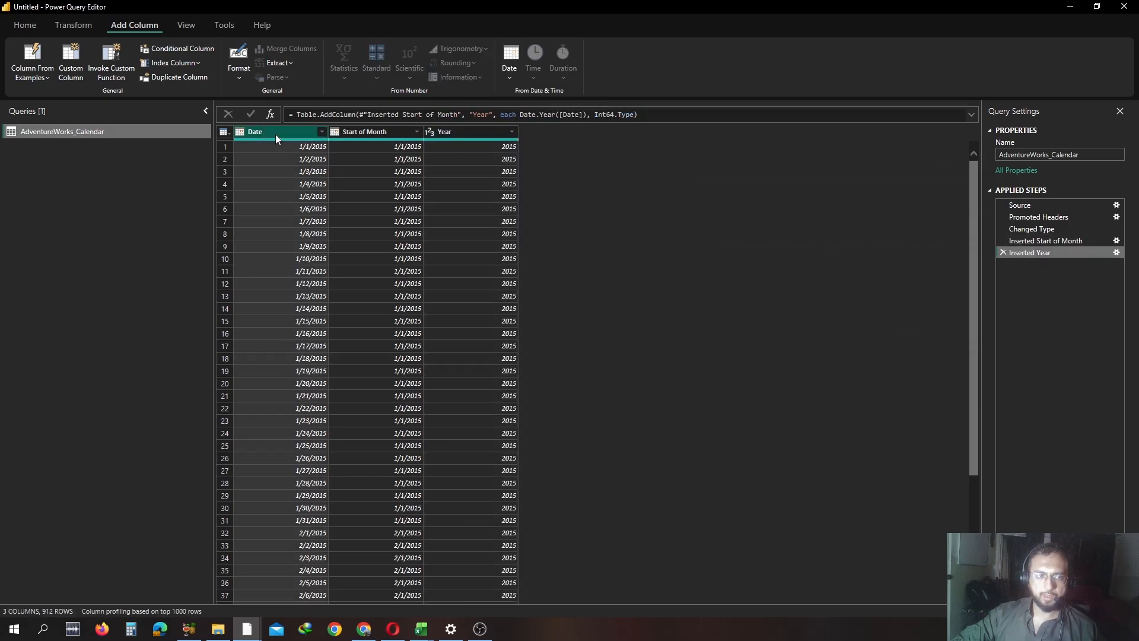
{"action": "left_click", "coordinate": [511, 76]}
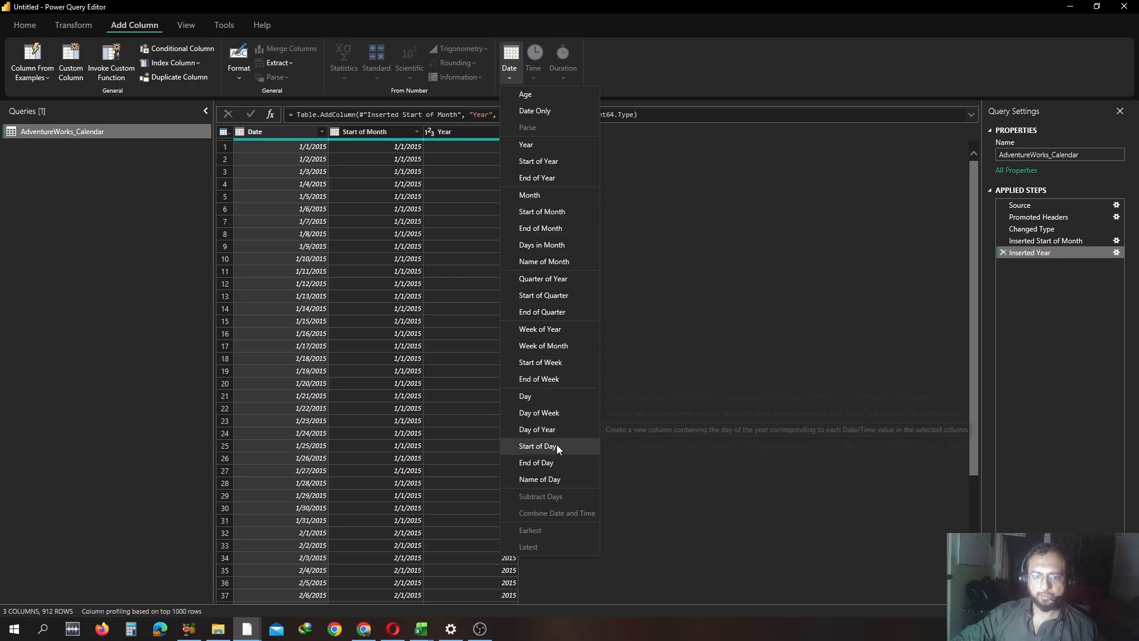
{"action": "left_click", "coordinate": [559, 363]}
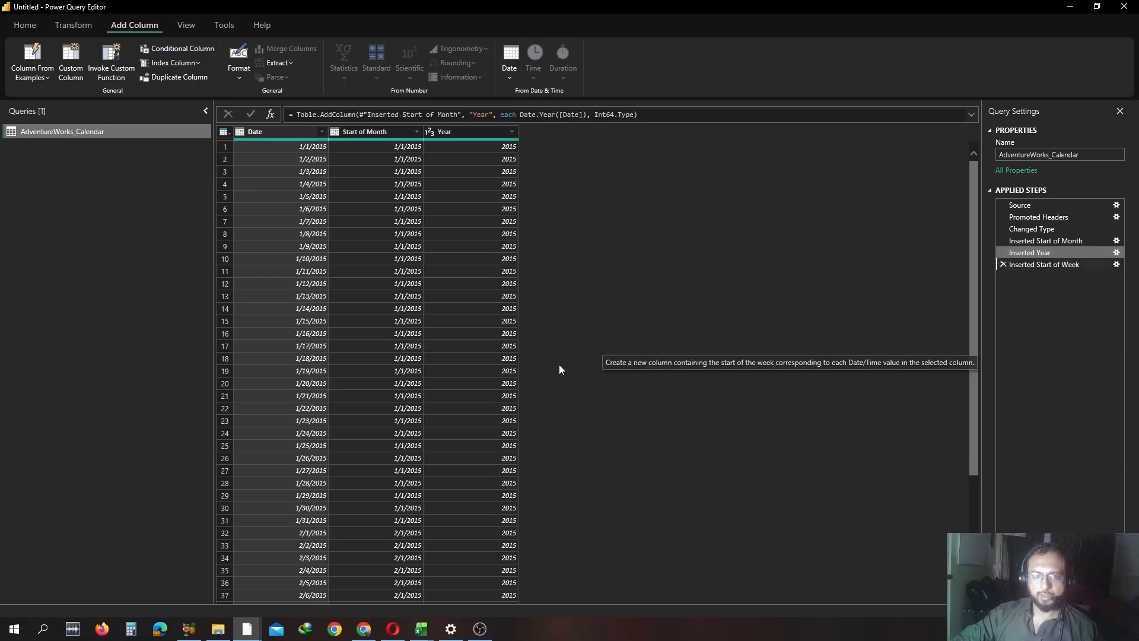
Step: Add a Name of Day column derived from the Date column of the calendar query
{"action": "left_click", "coordinate": [265, 134]}
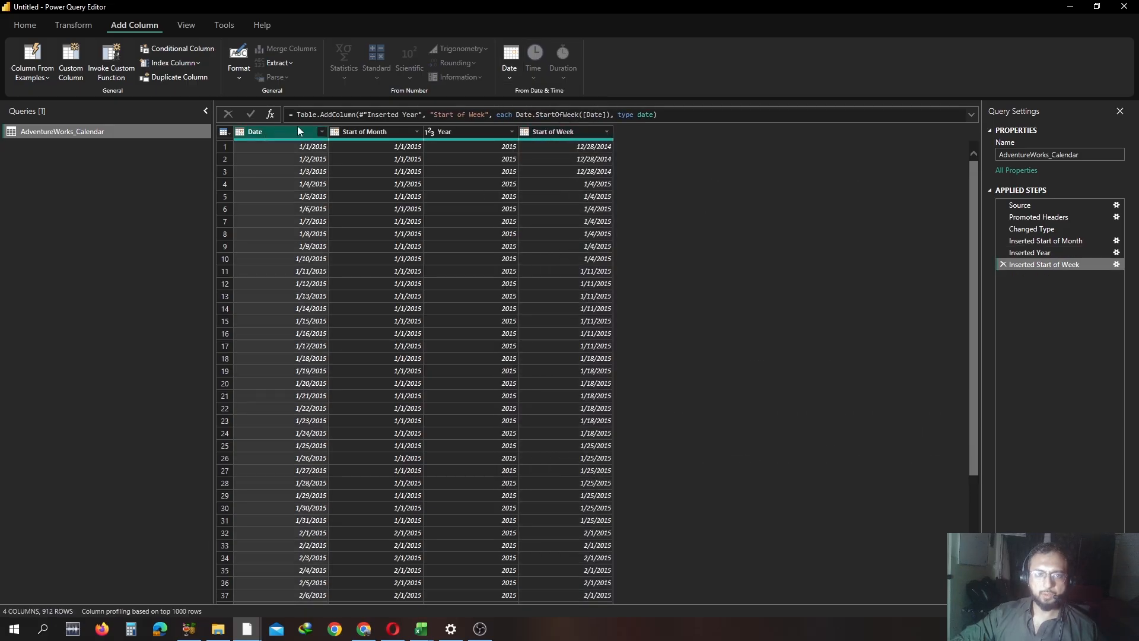
{"action": "left_click", "coordinate": [515, 81]}
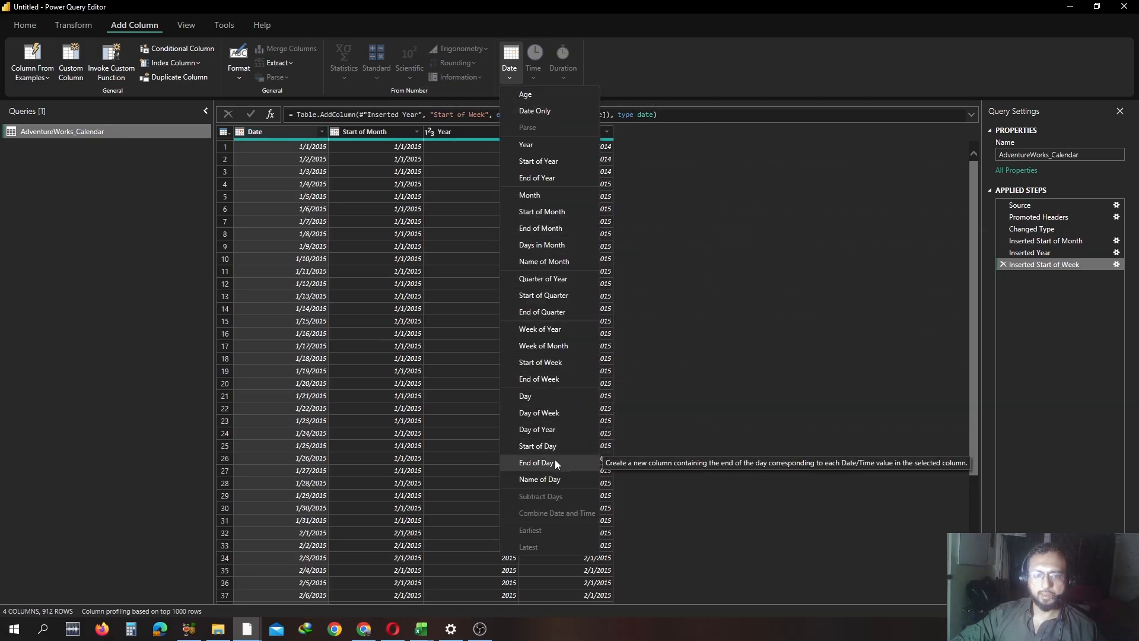
{"action": "left_click", "coordinate": [556, 478]}
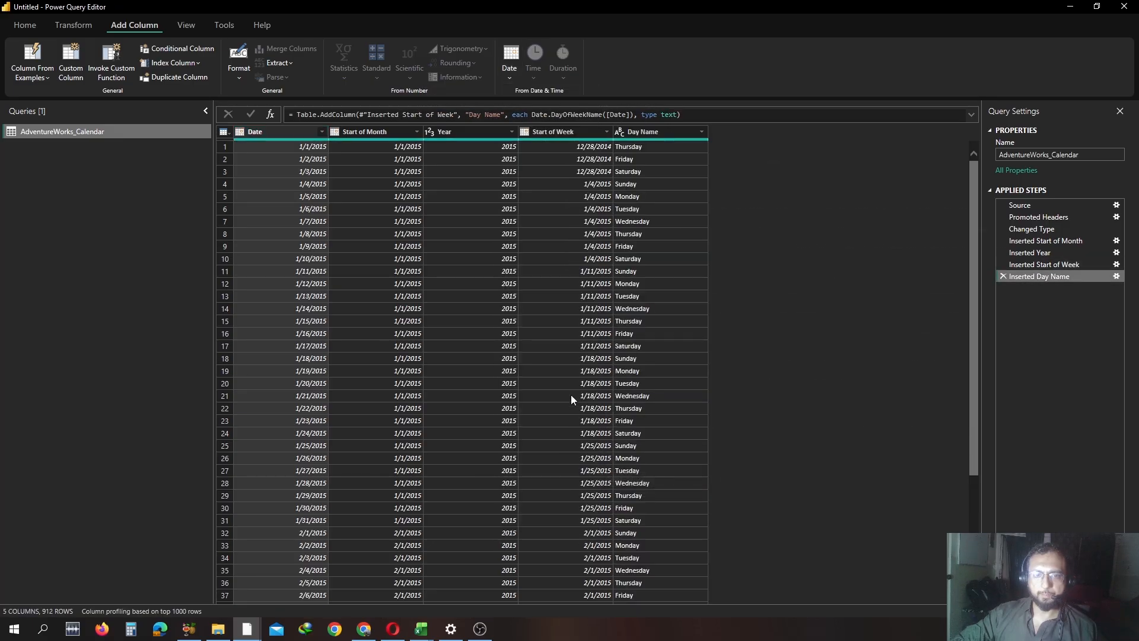
Step: Try Day.Monday as the second argument of Date.DayOfWeekName in the Day Name column's formula
{"action": "left_click", "coordinate": [568, 131]}
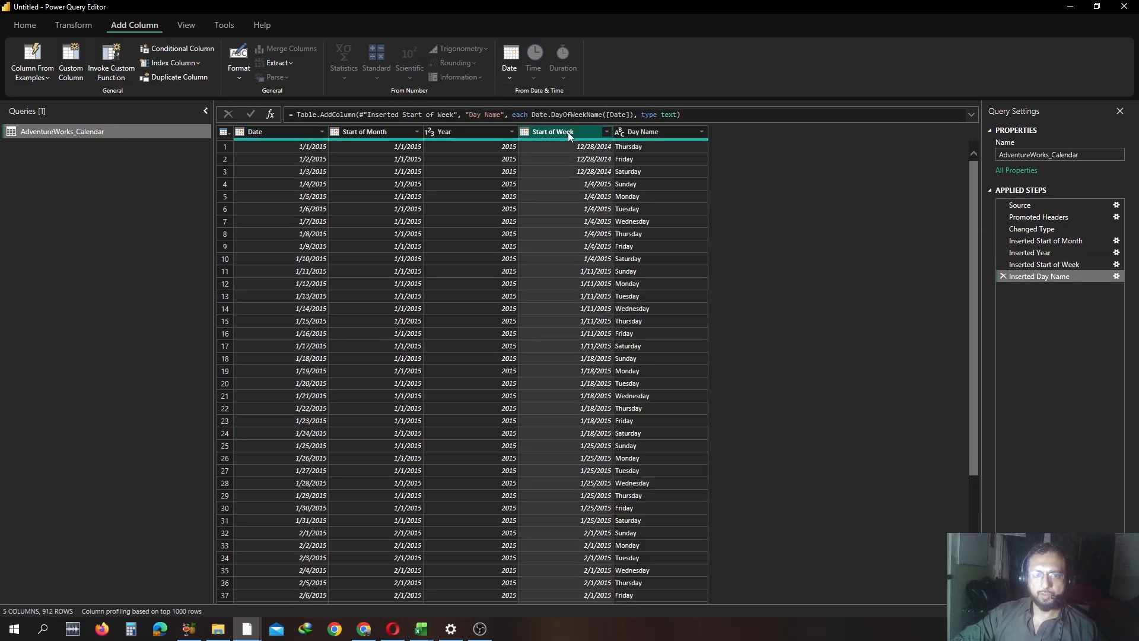
{"action": "left_click", "coordinate": [632, 115]}
{"action": "type", "text": ","}
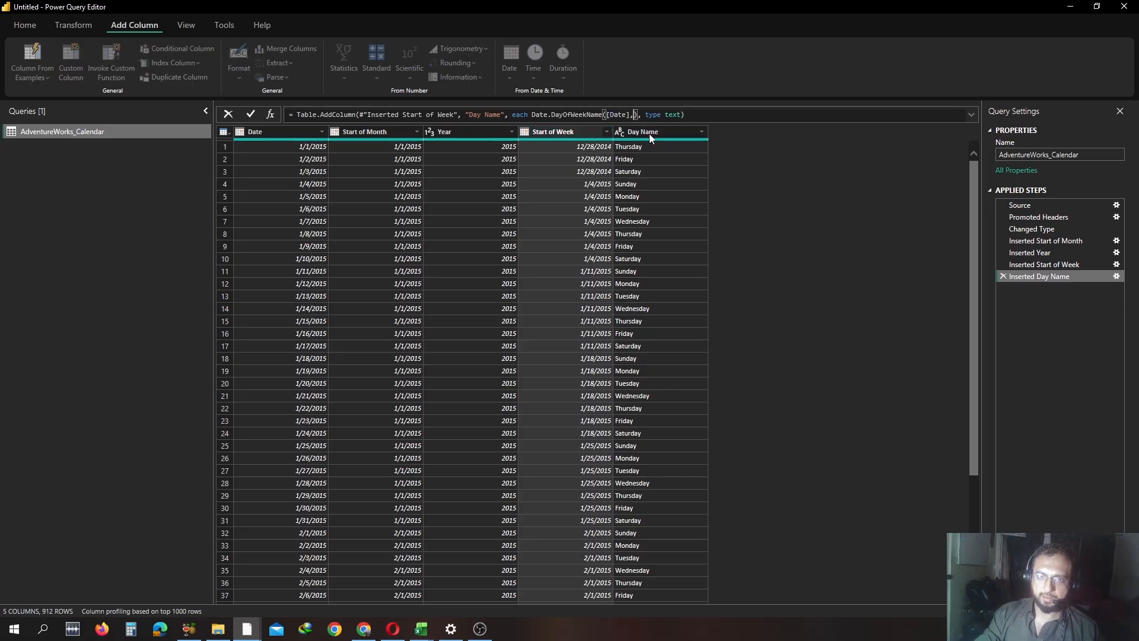
{"action": "type", "text": "day"}
{"action": "key", "text": "Down"}
{"action": "key", "text": "Tab"}
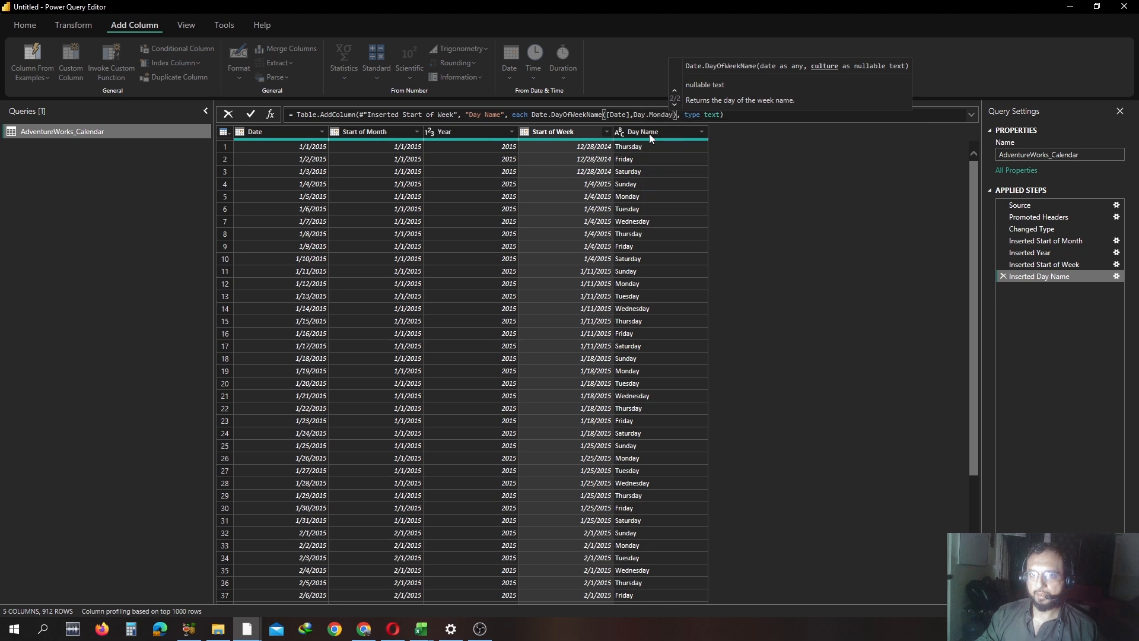
{"action": "key", "text": "Right"}
{"action": "key", "text": "Right"}
{"action": "key", "text": "Right"}
{"action": "key", "text": "Right"}
{"action": "key", "text": "Right"}
{"action": "key", "text": "Return"}
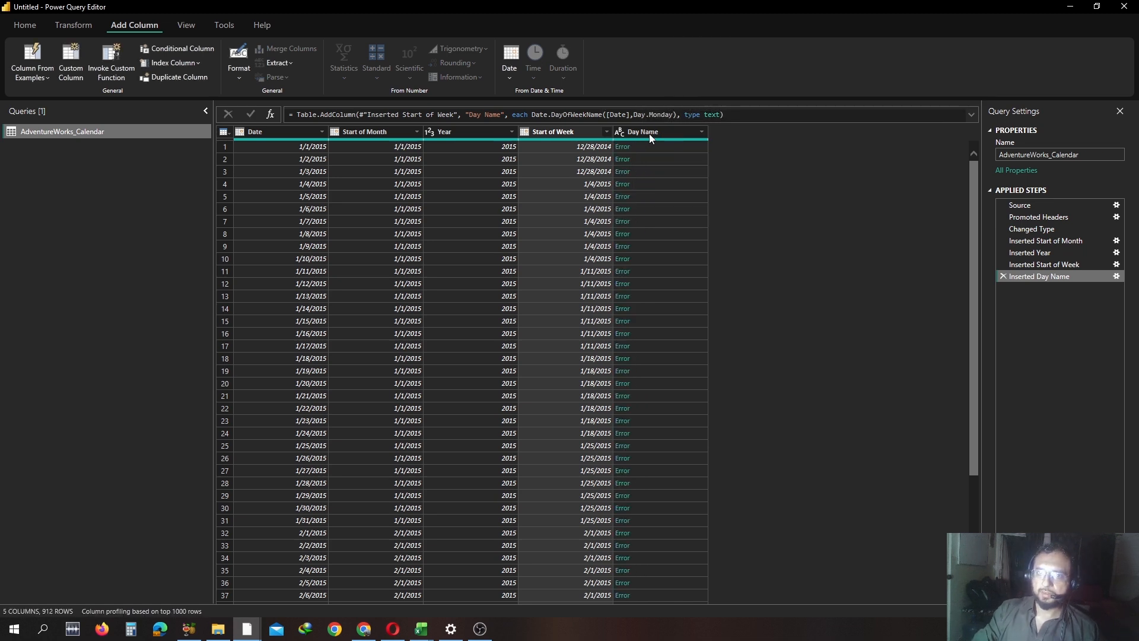
Step: Try 1 instead of Day.Monday as the second argument of Date.DayOfWeekName in the Day Name formula
{"action": "left_click", "coordinate": [676, 115]}
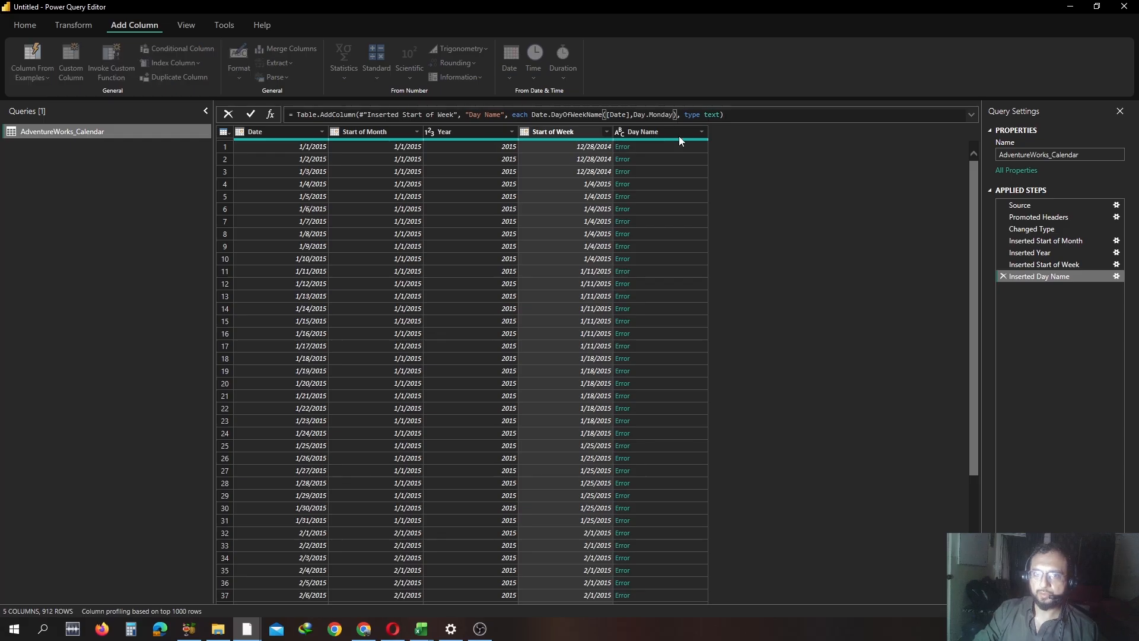
{"action": "key", "text": "BackSpace"}
{"action": "key", "text": "BackSpace"}
{"action": "key", "text": "BackSpace"}
{"action": "key", "text": "BackSpace"}
{"action": "key", "text": "BackSpace"}
{"action": "key", "text": "BackSpace"}
{"action": "key", "text": "BackSpace"}
{"action": "type", "text": "1"}
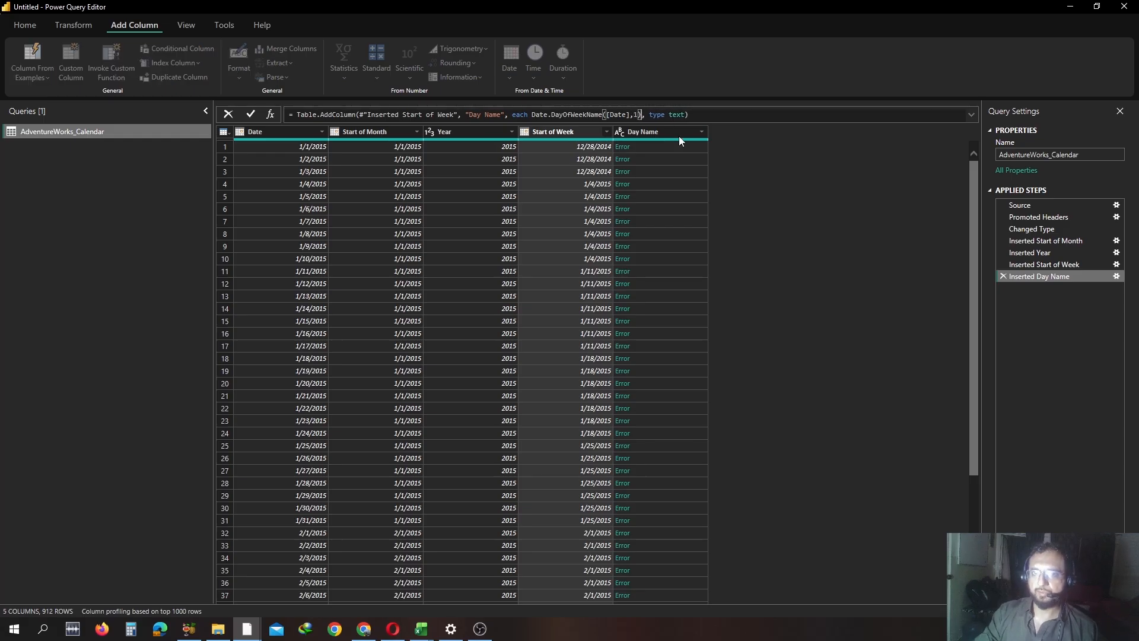
{"action": "key", "text": "Return"}
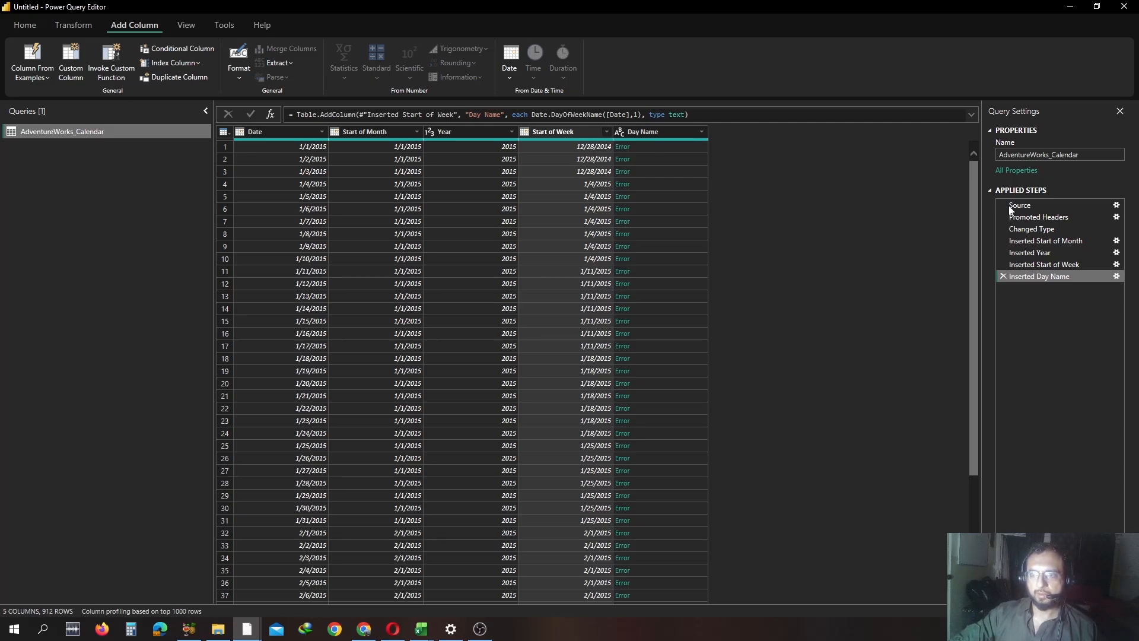
Step: Remove the second argument from the Day Name formula, leaving Date.DayOfWeekName([Date])
{"action": "left_click", "coordinate": [638, 117]}
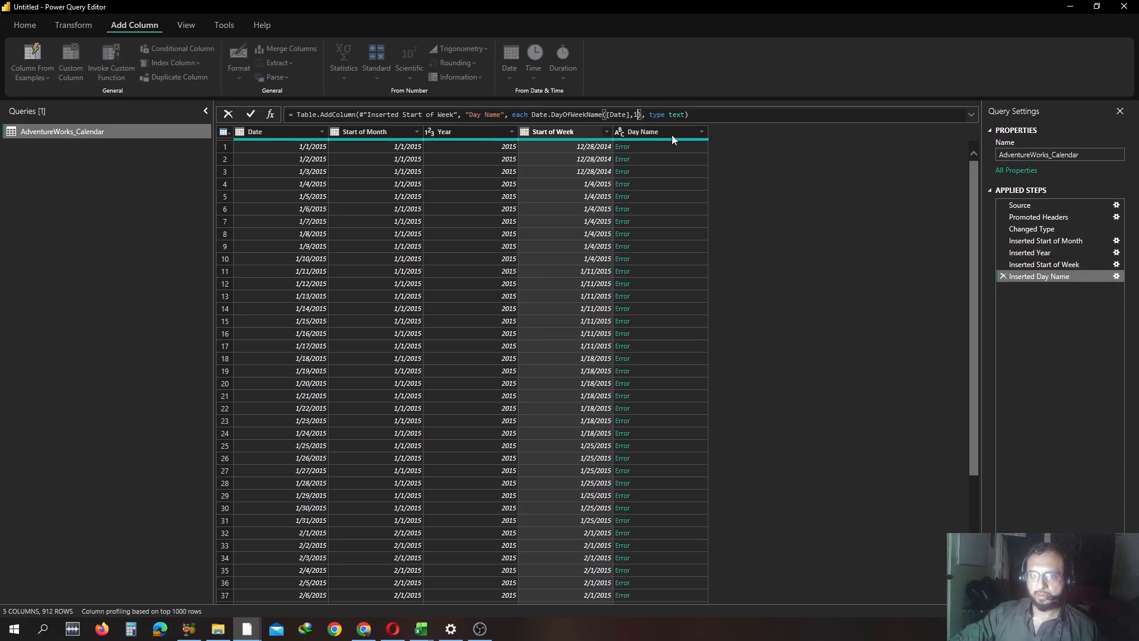
{"action": "key", "text": "BackSpace"}
{"action": "key", "text": "BackSpace"}
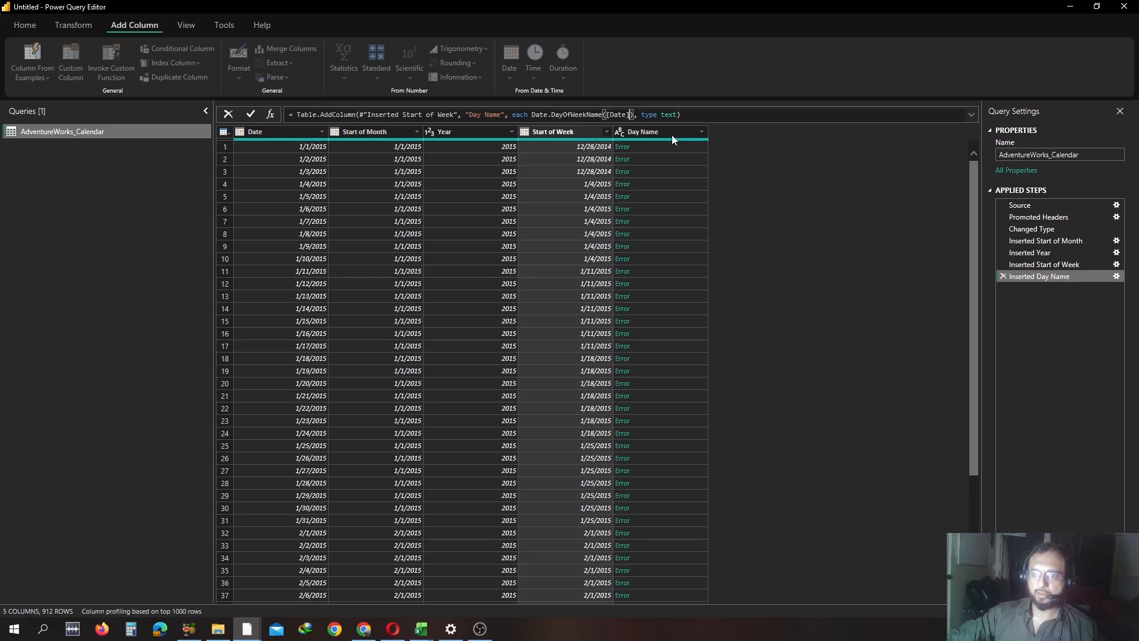
Step: Make the Start of Week column's weeks begin on Monday by changing its formula to Date.StartOfWeek([Date],Day.Monday)
{"action": "left_click", "coordinate": [1057, 265]}
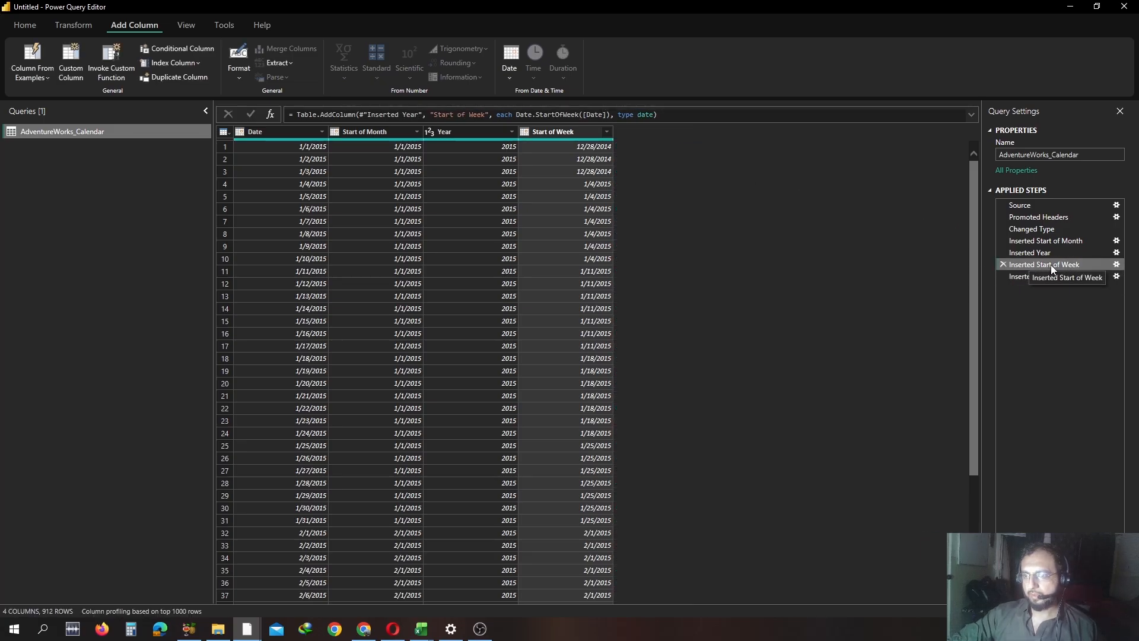
{"action": "left_click", "coordinate": [605, 114]}
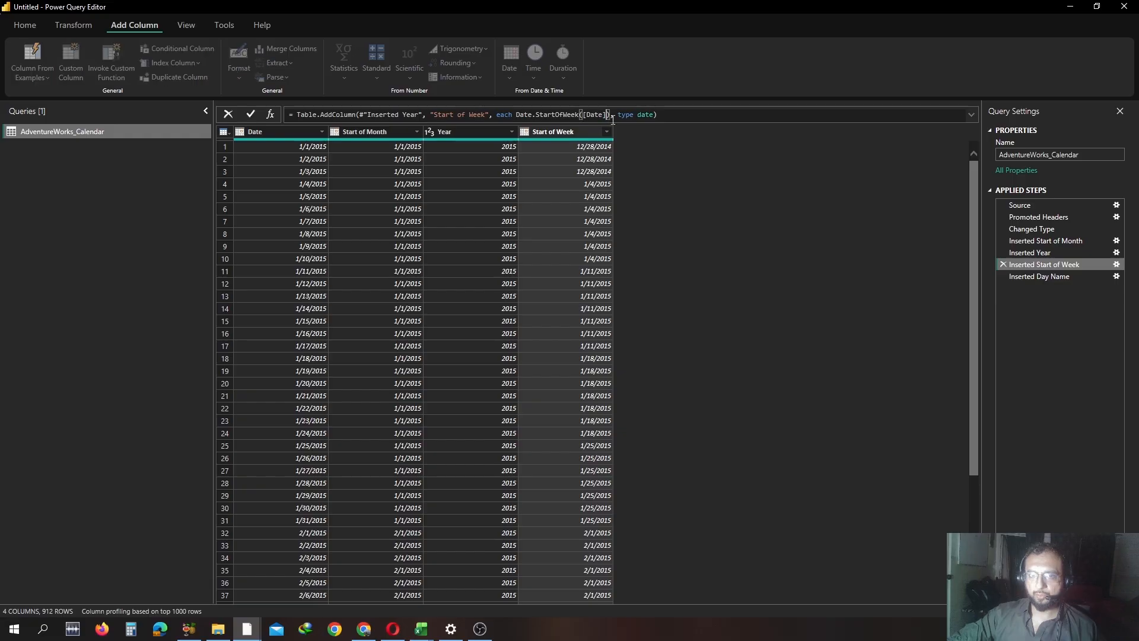
{"action": "type", "text": ","}
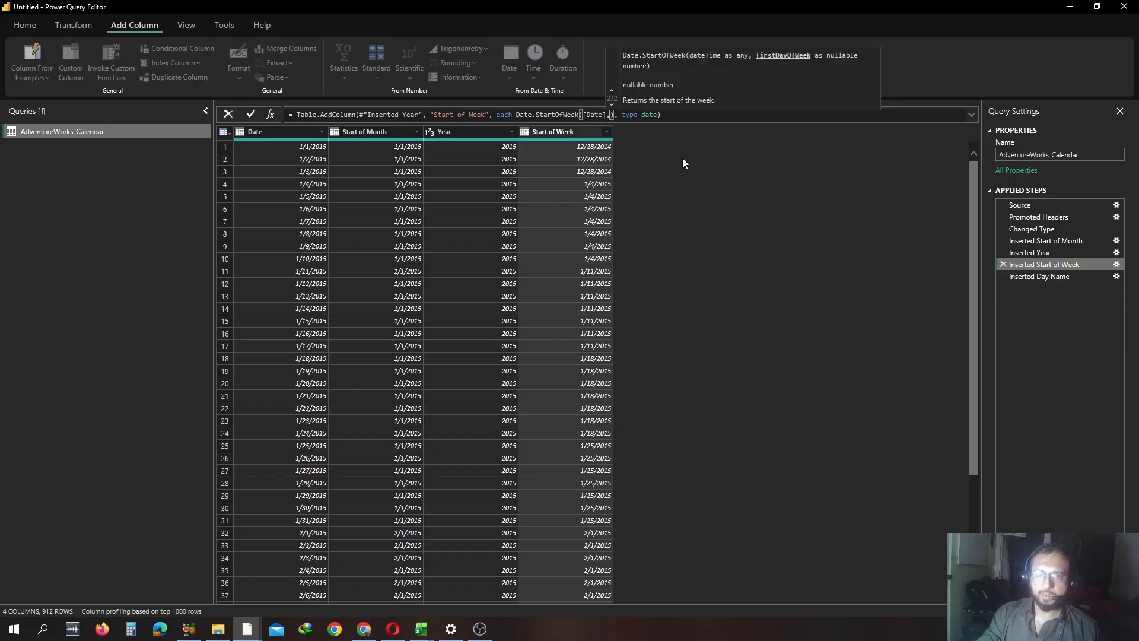
{"action": "type", "text": "day"}
{"action": "key", "text": "Down"}
{"action": "key", "text": "Down"}
{"action": "key", "text": "Up"}
{"action": "key", "text": "Tab"}
{"action": "key", "text": "Right"}
{"action": "key", "text": "Right"}
{"action": "key", "text": "Right"}
{"action": "key", "text": "Right"}
{"action": "key", "text": "Right"}
{"action": "key", "text": "Right"}
{"action": "key", "text": "Right"}
{"action": "key", "text": "Right"}
{"action": "key", "text": "Right"}
{"action": "key", "text": "Right"}
{"action": "key", "text": "Right"}
{"action": "key", "text": "Right"}
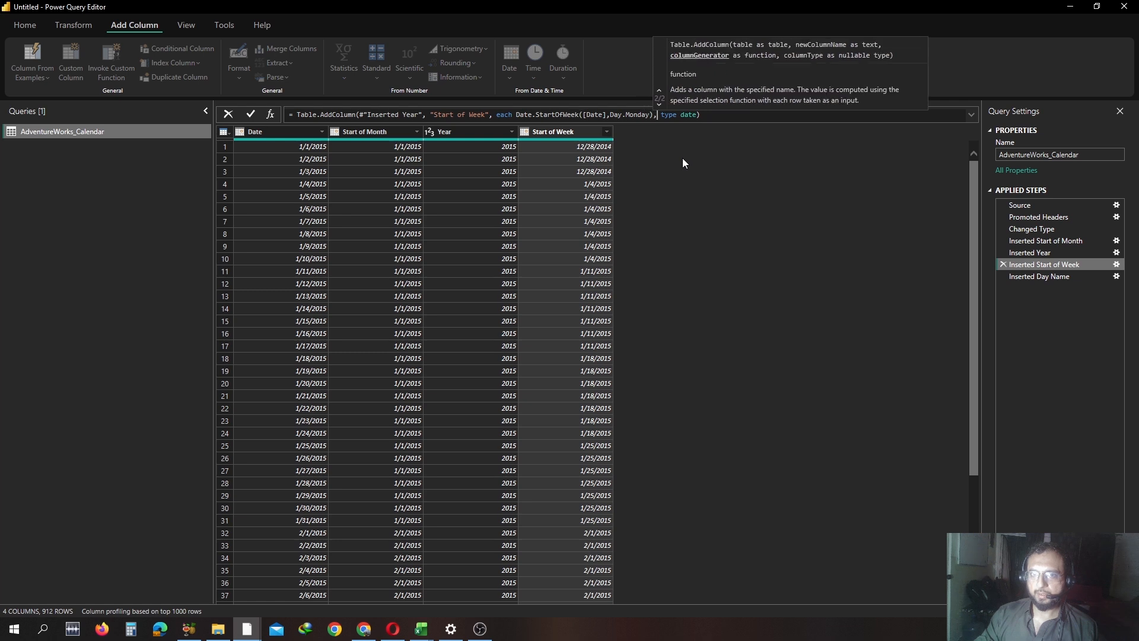
{"action": "key", "text": "Return"}
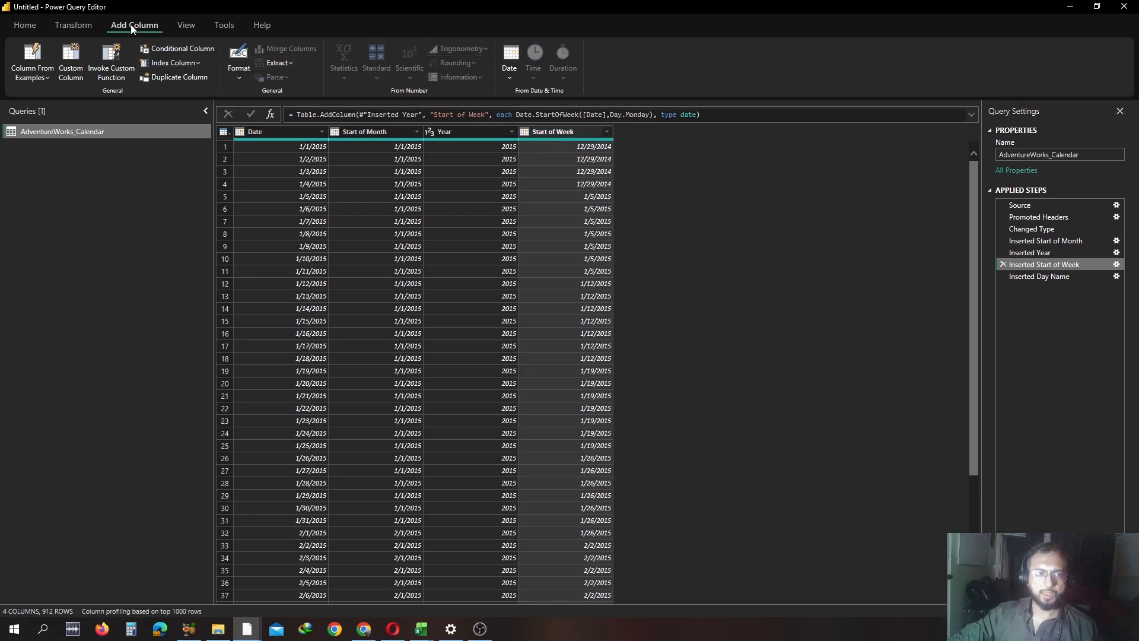
Step: Insert a Name of Day column based on Start of Week before the existing Day Name step, and delete that inserted step
{"action": "left_click", "coordinate": [510, 74]}
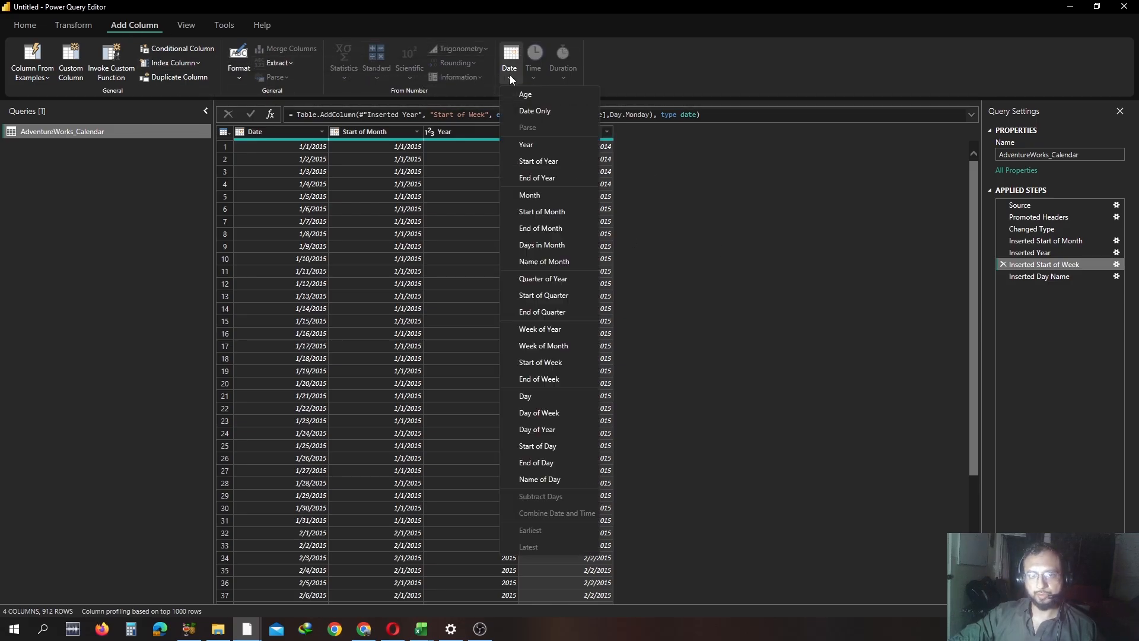
{"action": "left_click", "coordinate": [547, 479]}
{"action": "left_click", "coordinate": [674, 336]}
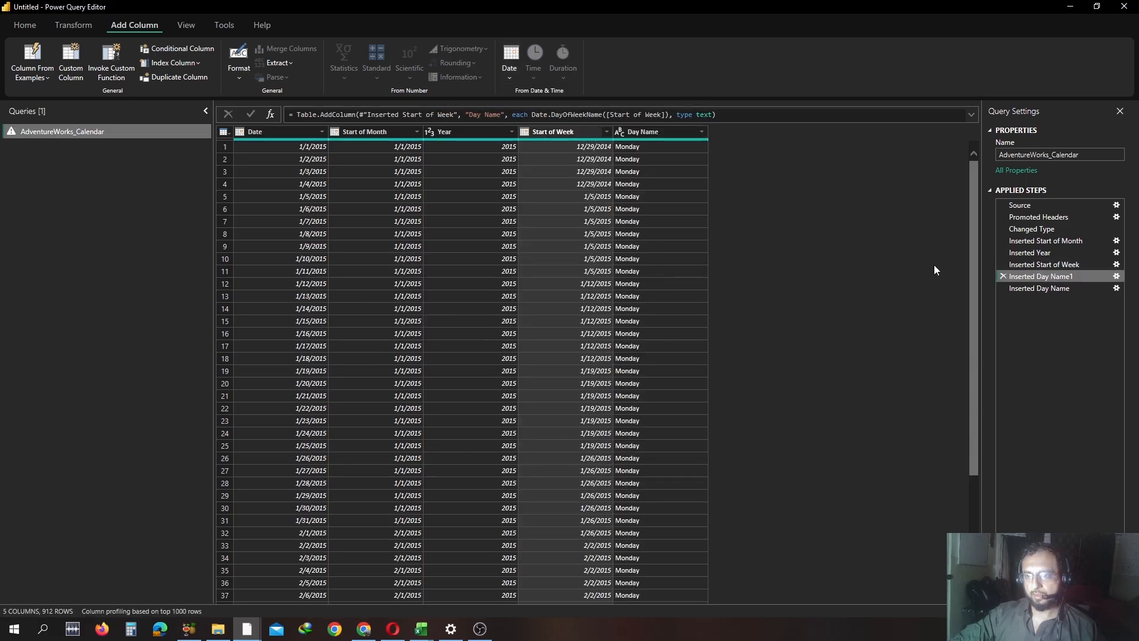
{"action": "left_click", "coordinate": [1002, 277]}
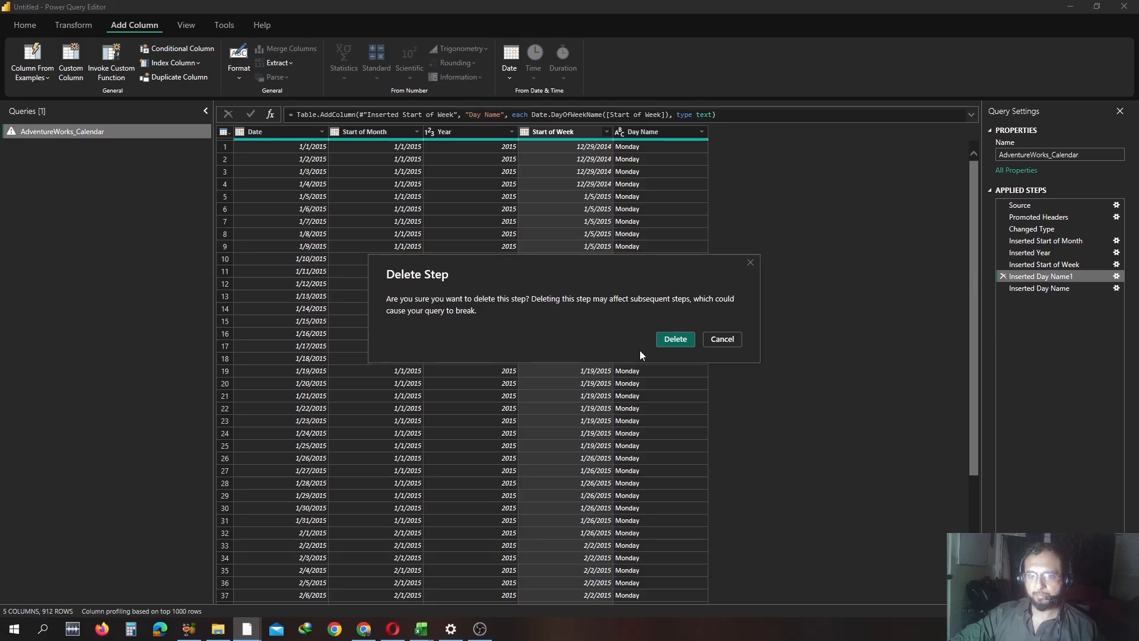
{"action": "left_click", "coordinate": [667, 339]}
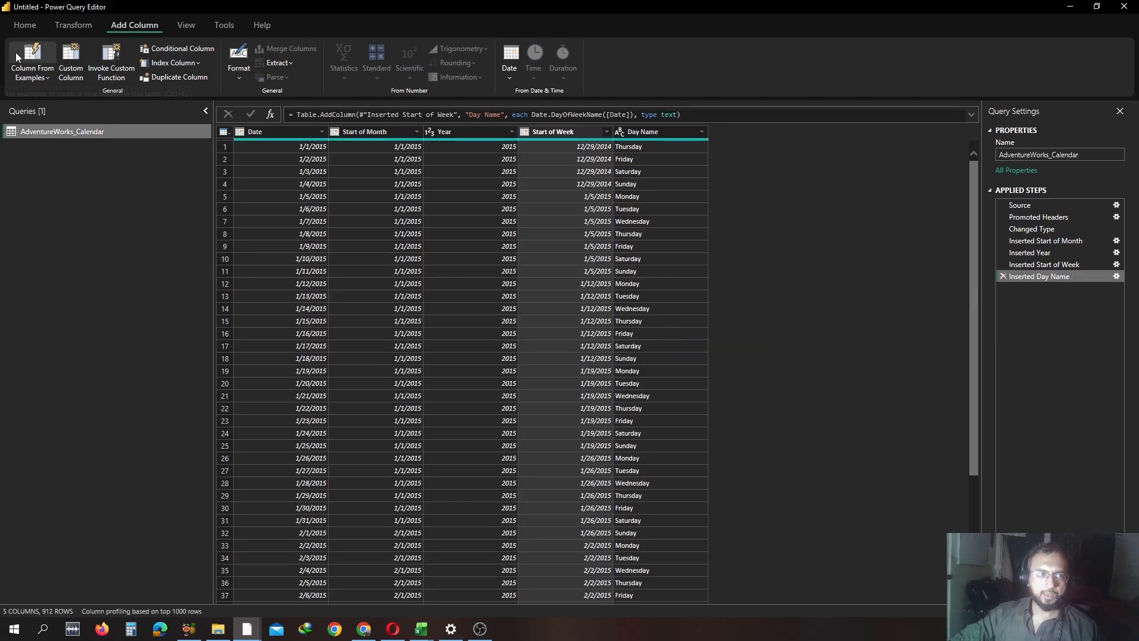
Step: Close the query editor, applying the changes to the report, and show the loaded calendar in Table view
{"action": "left_click", "coordinate": [36, 29]}
{"action": "left_click", "coordinate": [24, 77]}
{"action": "left_click", "coordinate": [27, 96]}
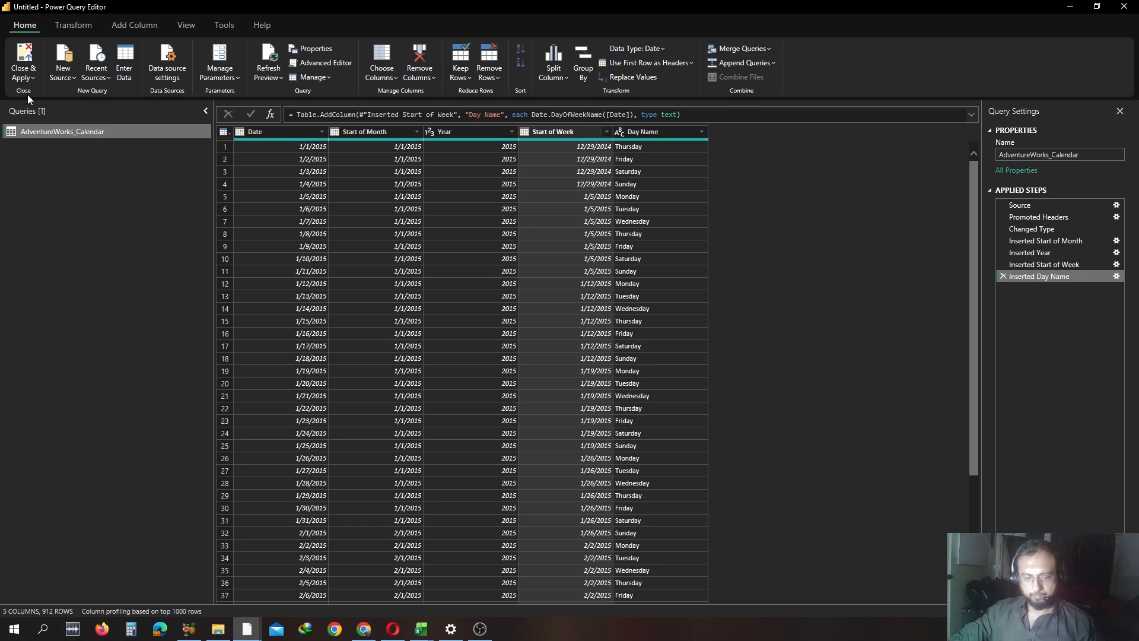
{"action": "left_click", "coordinate": [33, 77]}
{"action": "left_click", "coordinate": [40, 100]}
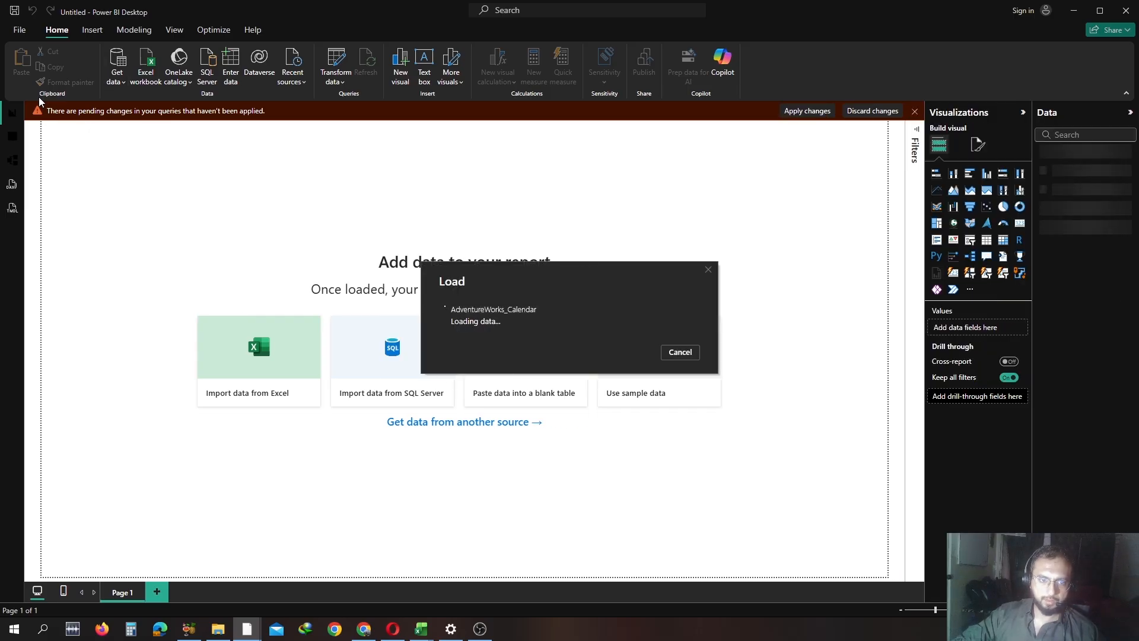
{"action": "left_click", "coordinate": [14, 137]}
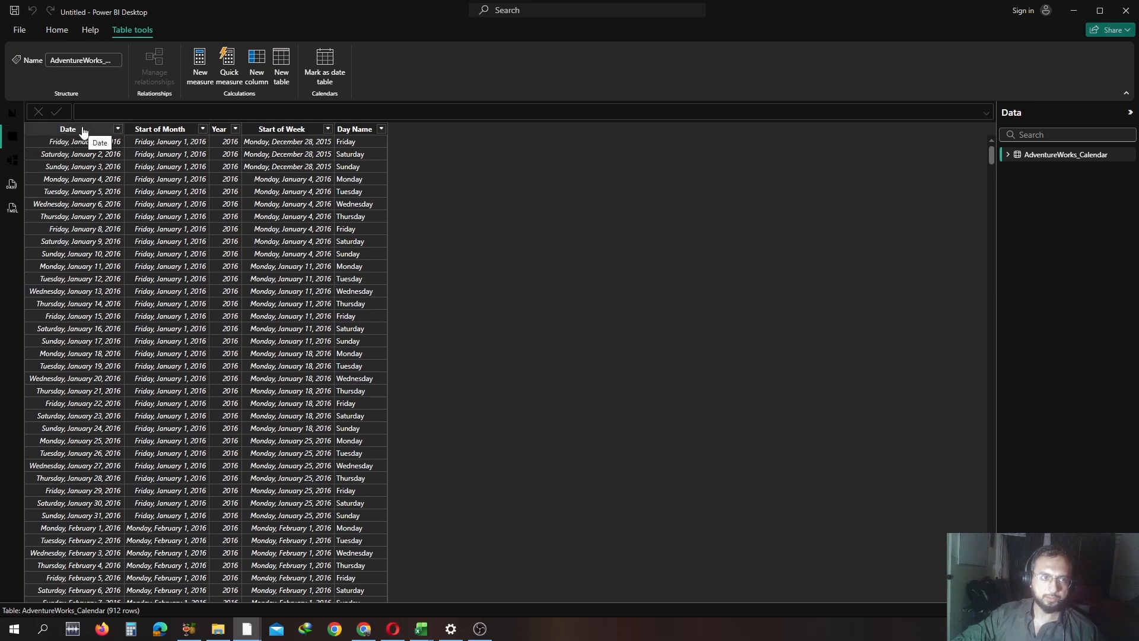
Step: Create a calculated column in the AdventureWorks_Calendar table and begin its formula with the DATEDIFF function
{"action": "left_click", "coordinate": [257, 72]}
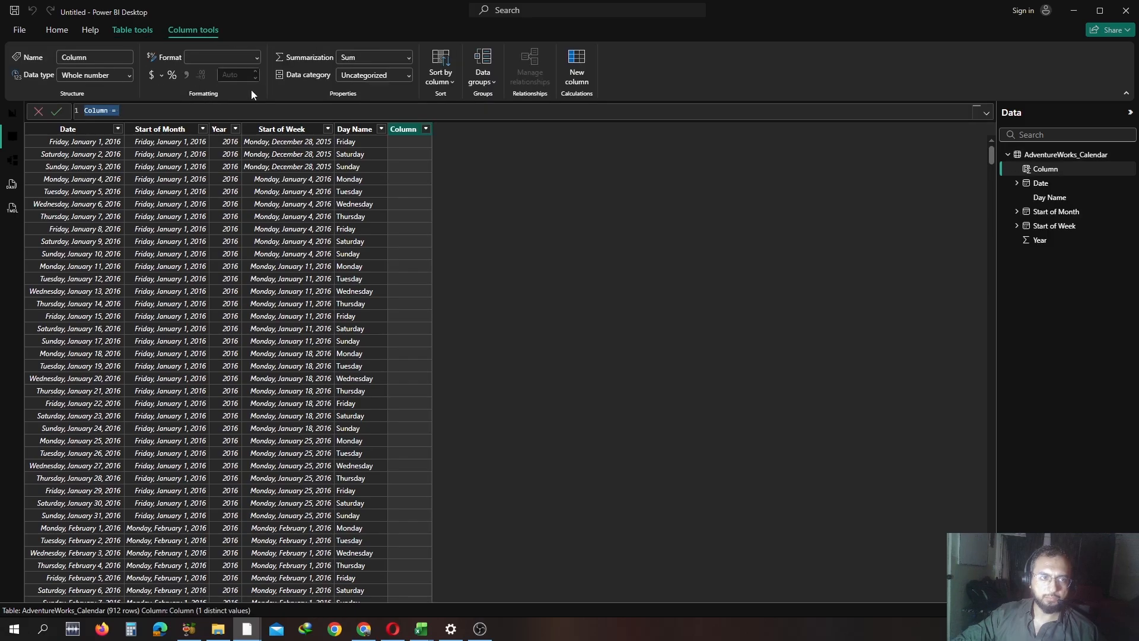
{"action": "left_click", "coordinate": [166, 109]}
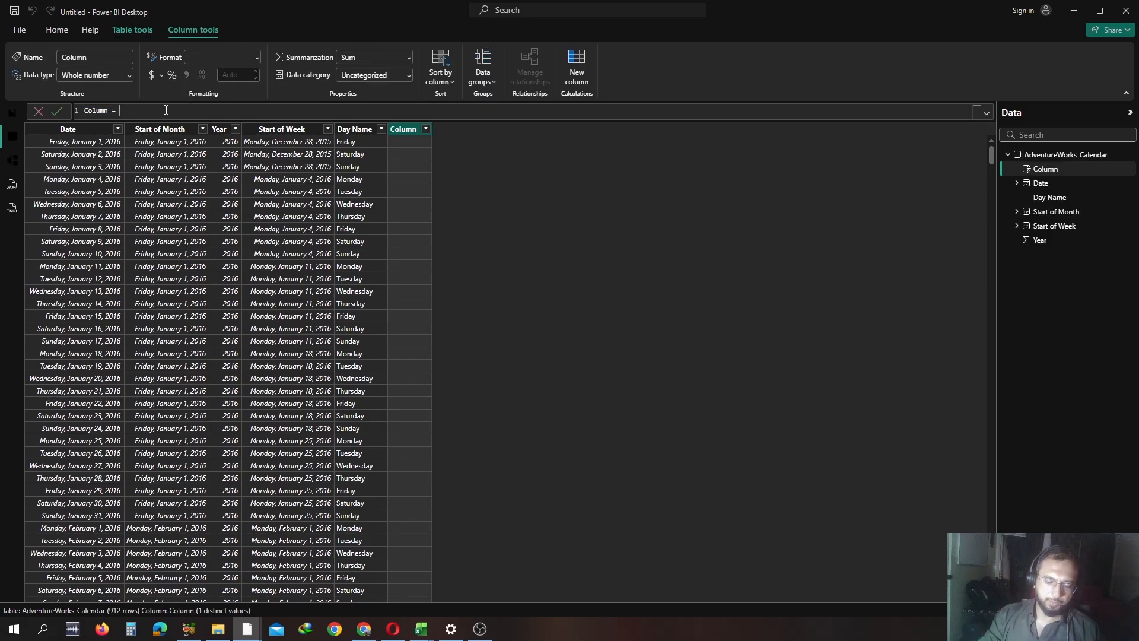
{"action": "type", "text": "date"}
{"action": "key", "text": "Down"}
{"action": "key", "text": "Down"}
{"action": "key", "text": "Tab"}
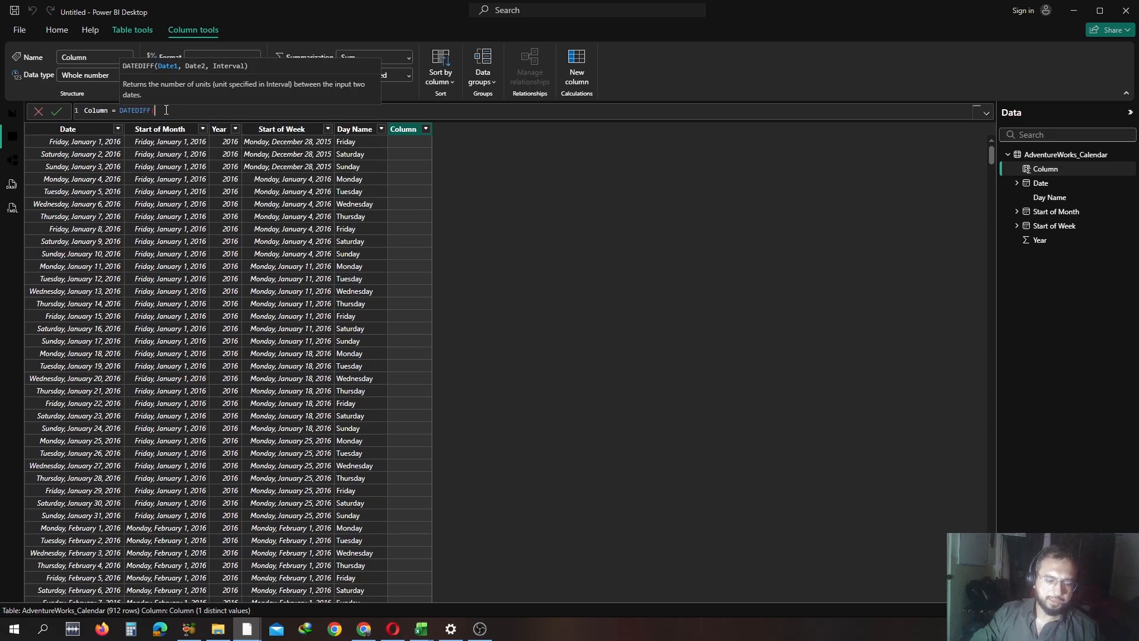
{"action": "left_click_drag", "start_coordinate": [148, 71], "coordinate": [239, 73]}
{"action": "key", "text": "Escape"}
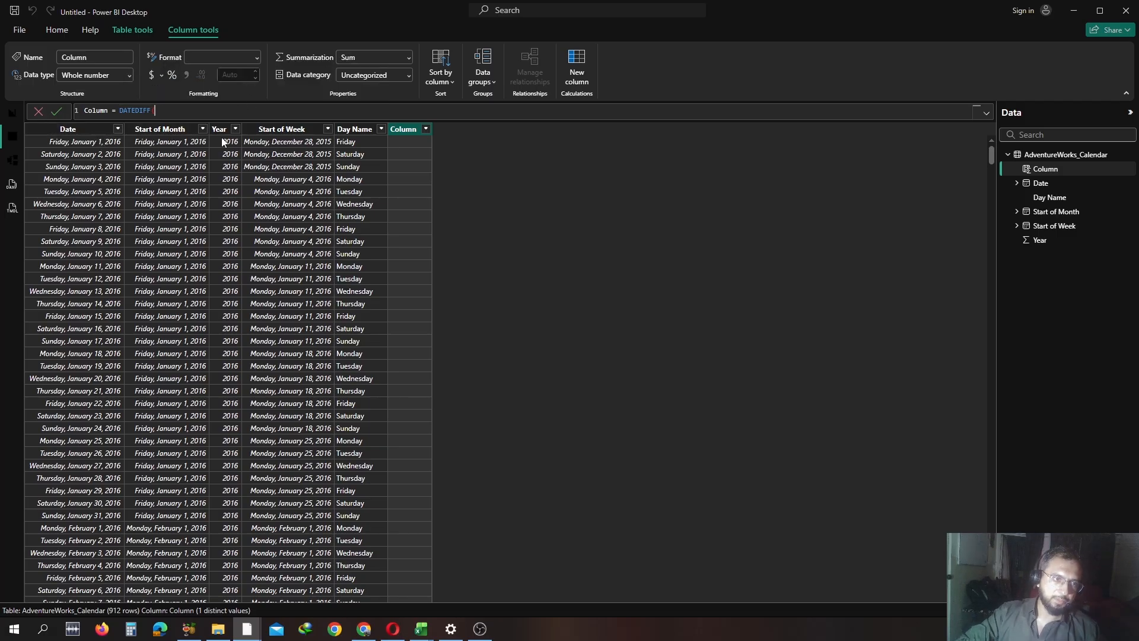
Step: Set AdventureWorks_Calendar[Date] as the first date argument of the DATEDIFF formula
{"action": "type", "text": "dat"}
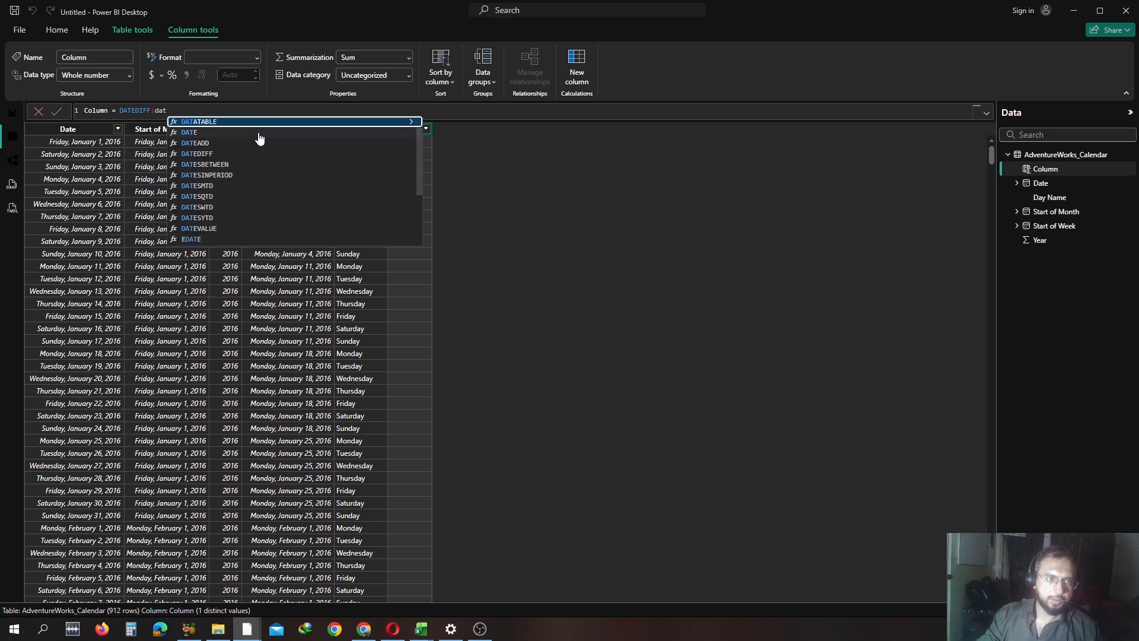
{"action": "key", "text": "BackSpace"}
{"action": "key", "text": "BackSpace"}
{"action": "key", "text": "BackSpace"}
{"action": "type", "text": "ad"}
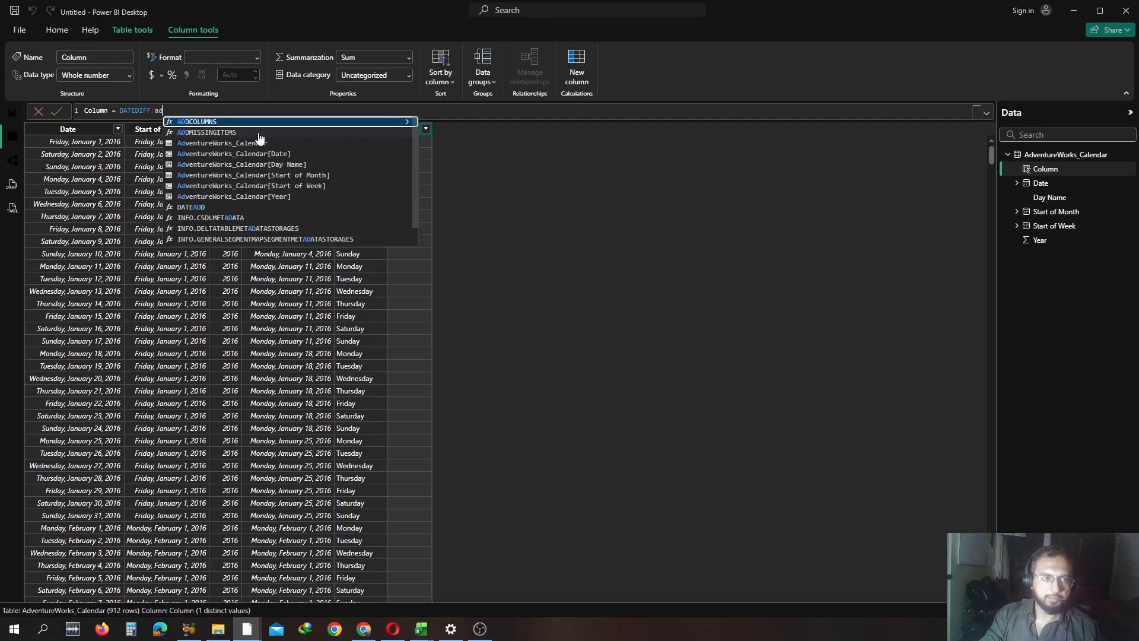
{"action": "key", "text": "Down"}
{"action": "key", "text": "Down"}
{"action": "key", "text": "Down"}
{"action": "key", "text": "Tab"}
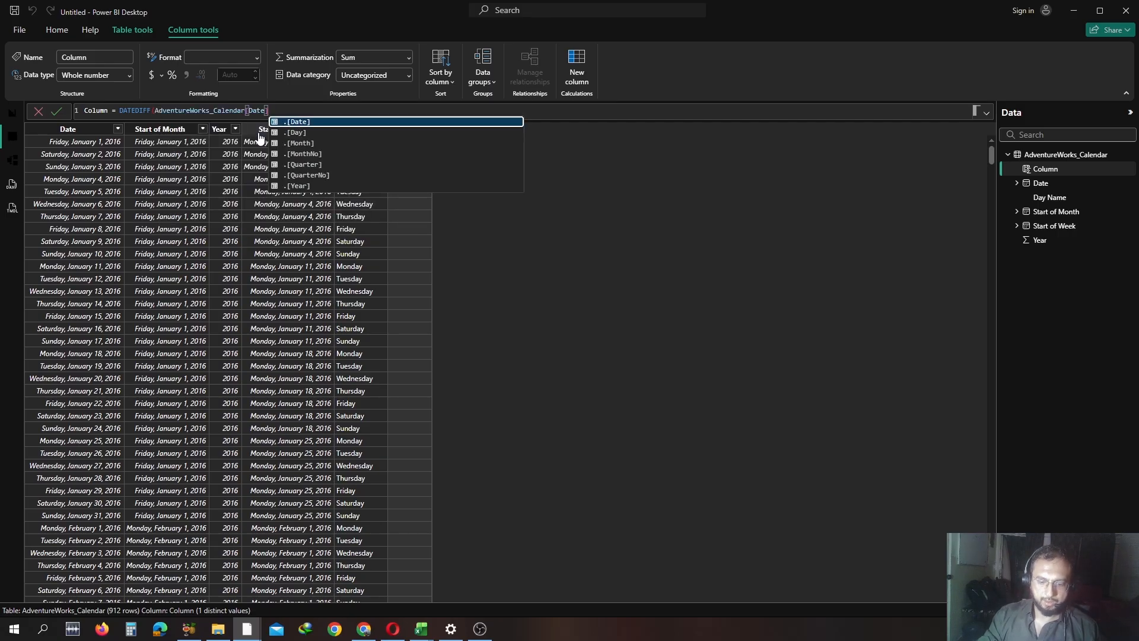
Step: Complete the DATEDIFF formula with TODAY() as the second date and YEAR as the interval, and commit it
{"action": "type", "text": ",toda"}
{"action": "key", "text": "Tab"}
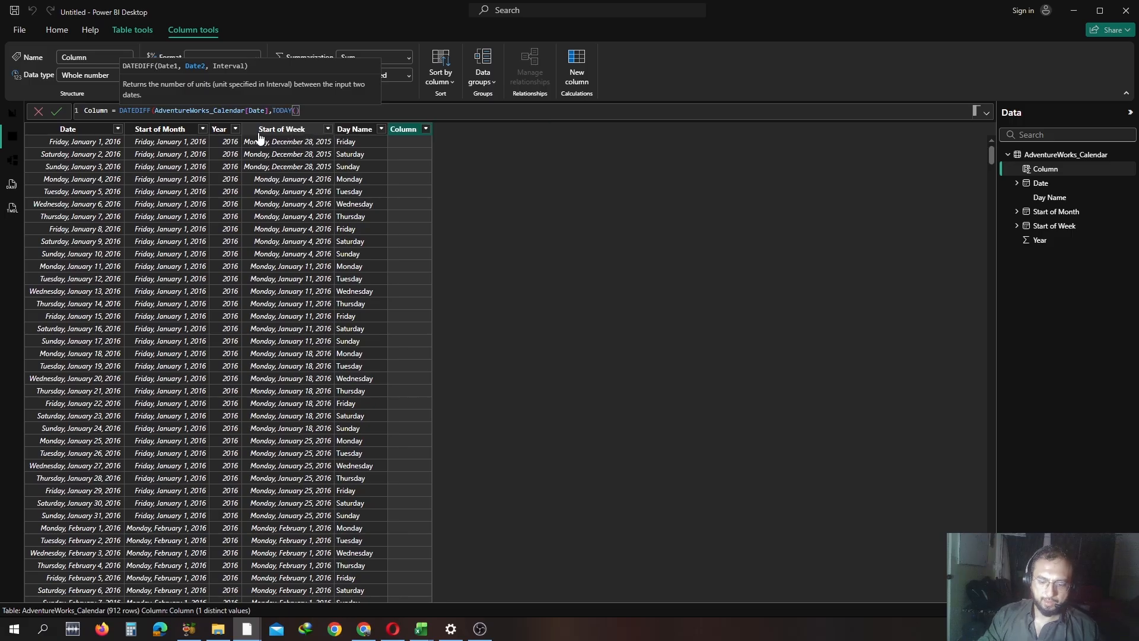
{"action": "type", "text": "),"}
{"action": "key", "text": "Down"}
{"action": "key", "text": "Down"}
{"action": "key", "text": "Down"}
{"action": "key", "text": "Down"}
{"action": "key", "text": "Down"}
{"action": "key", "text": "Down"}
{"action": "key", "text": "Down"}
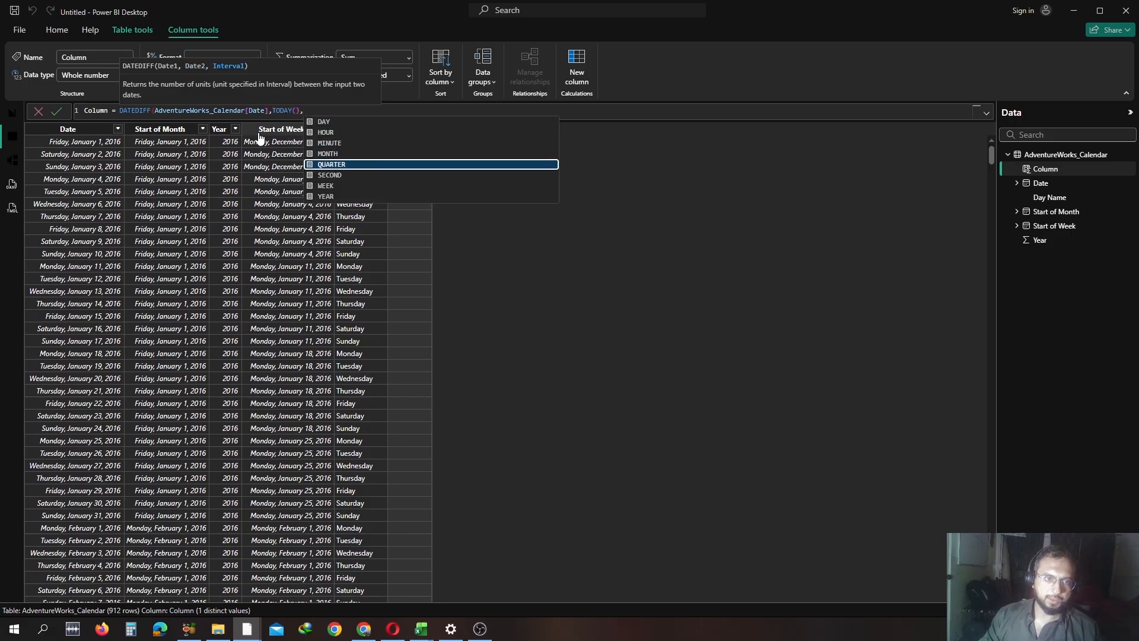
{"action": "key", "text": "Tab"}
{"action": "type", "text": ")"}
{"action": "key", "text": "Return"}
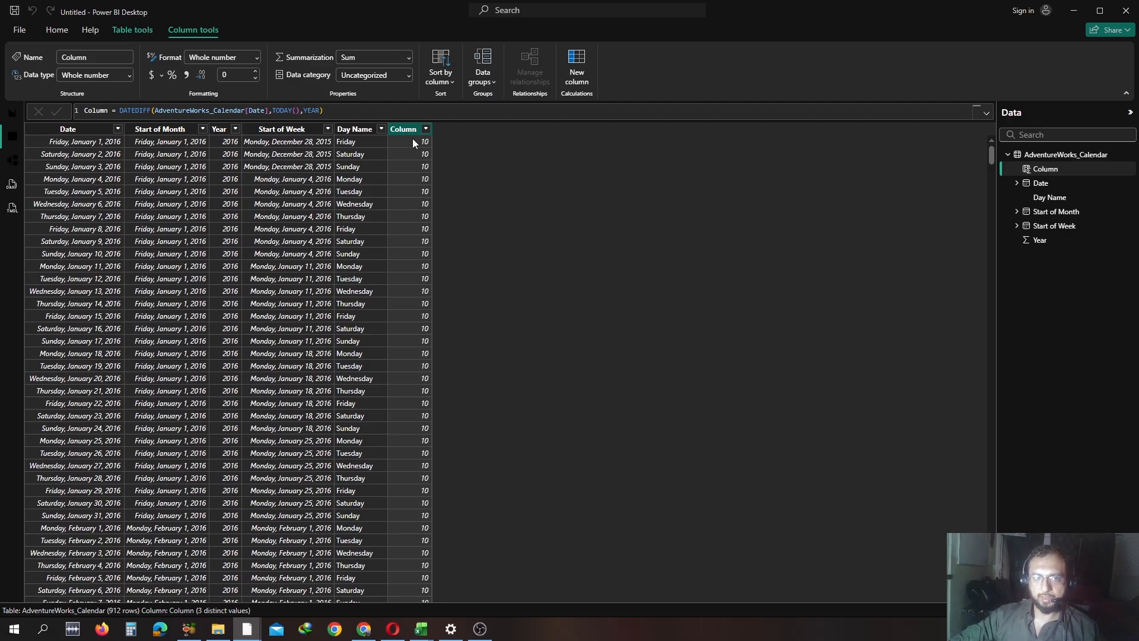
Step: Rename the DATEDIFF calculated column to Age in its formula
{"action": "left_click_drag", "start_coordinate": [114, 115], "coordinate": [66, 109]}
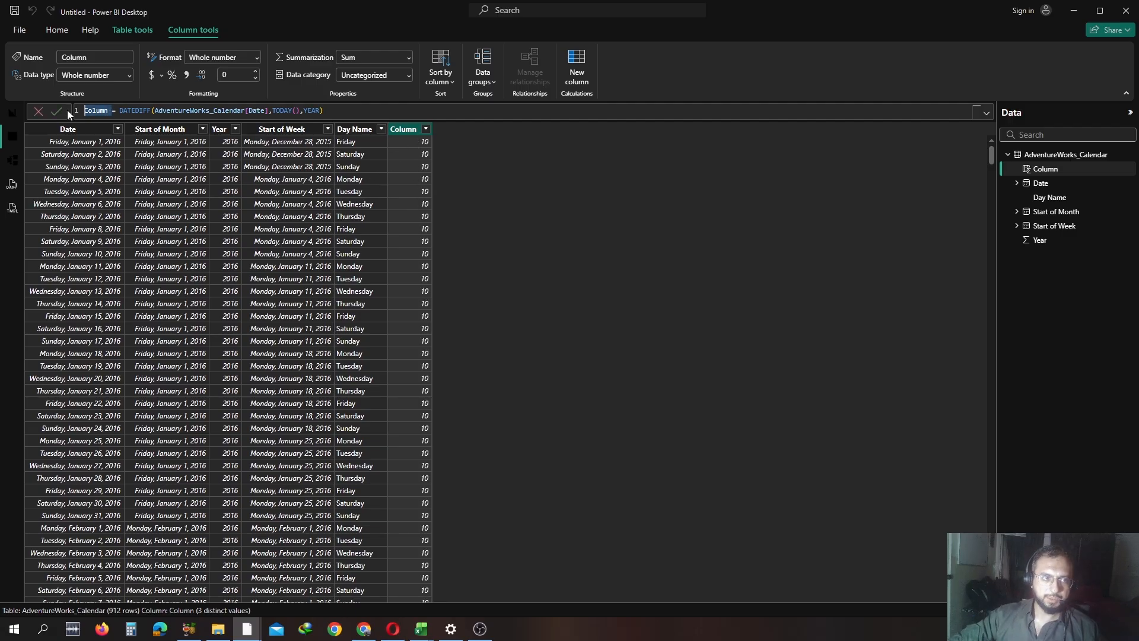
{"action": "type", "text": "Age"}
{"action": "key", "text": "Return"}
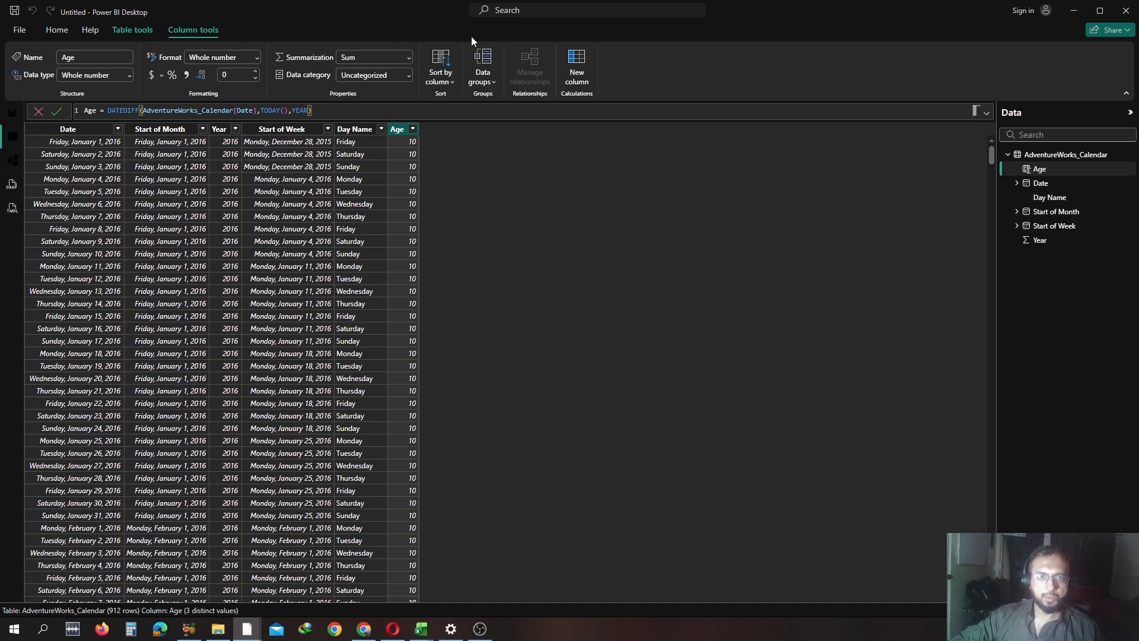
Step: Add another calculated column to the AdventureWorks_Calendar table and name it Weekdays
{"action": "left_click", "coordinate": [576, 70]}
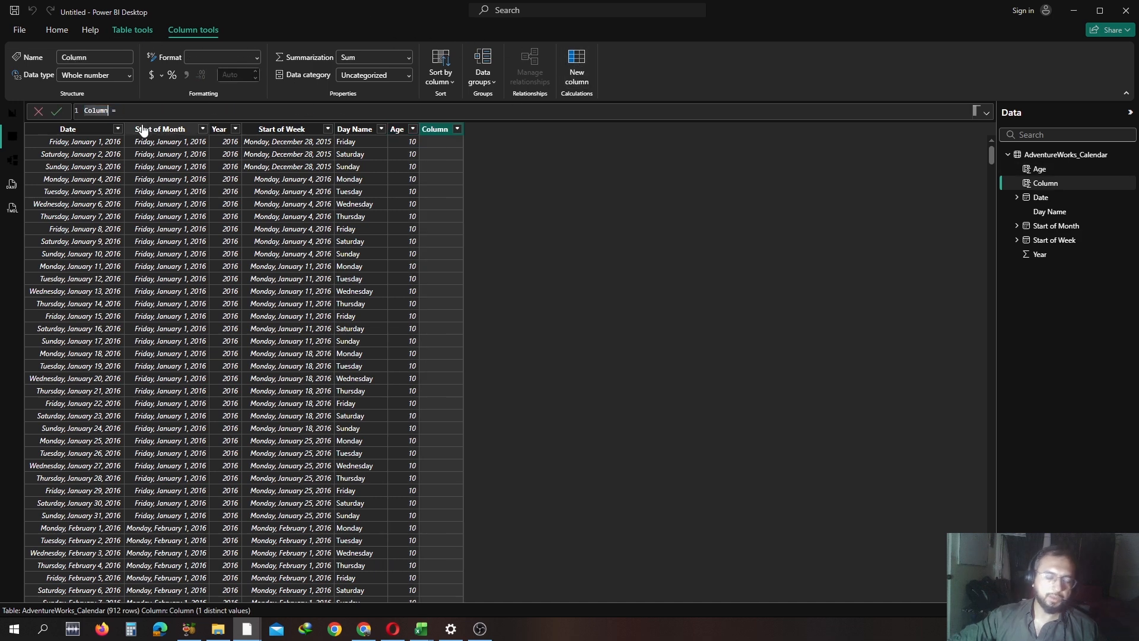
{"action": "type", "text": "Col"}
{"action": "key", "text": "BackSpace"}
{"action": "key", "text": "BackSpace"}
{"action": "key", "text": "BackSpace"}
{"action": "type", "text": "Week"}
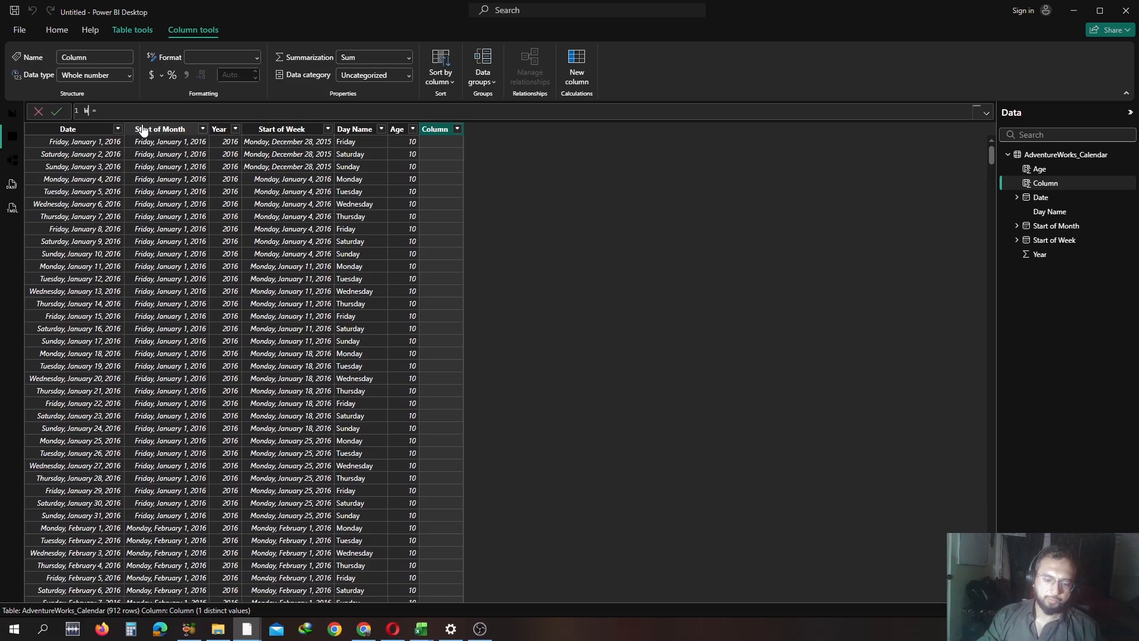
{"action": "type", "text": "days = "}
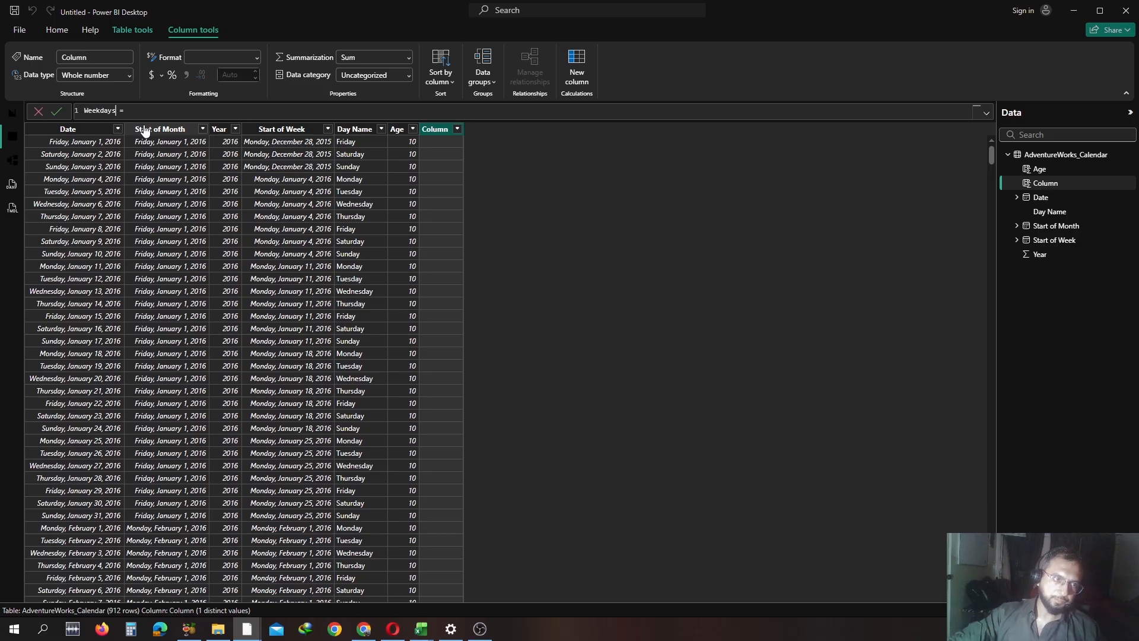
Step: Try the formula WEEKDAY(AdventureWorks_Calendar,2) for the Weekdays column, using the return type where Monday=1 through Sunday=7
{"action": "type", "text": "week"}
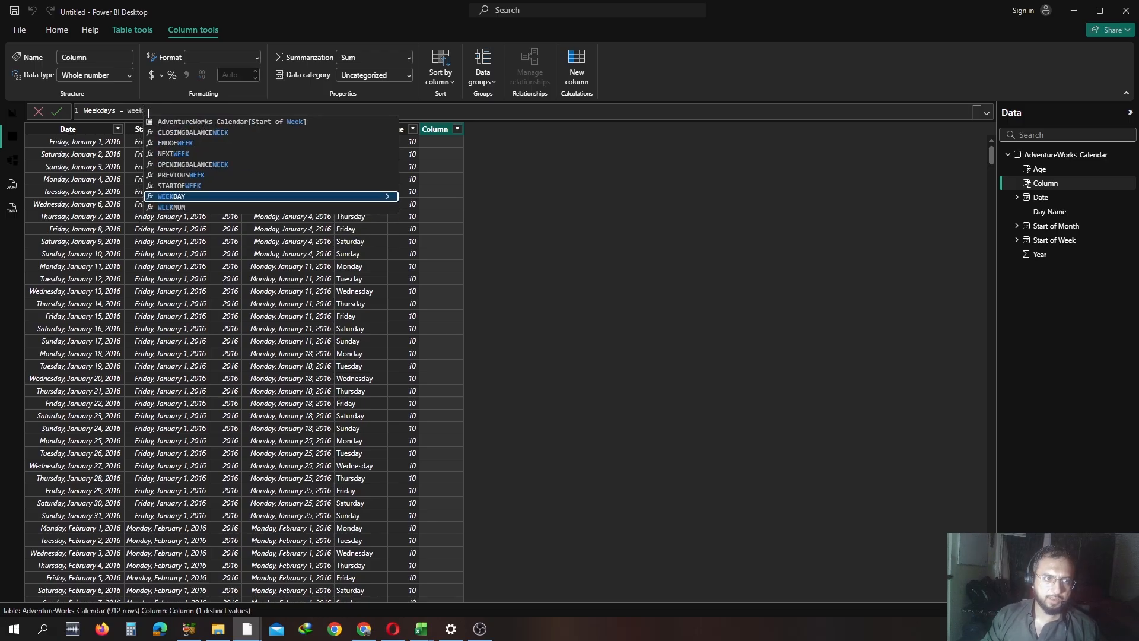
{"action": "key", "text": "Tab"}
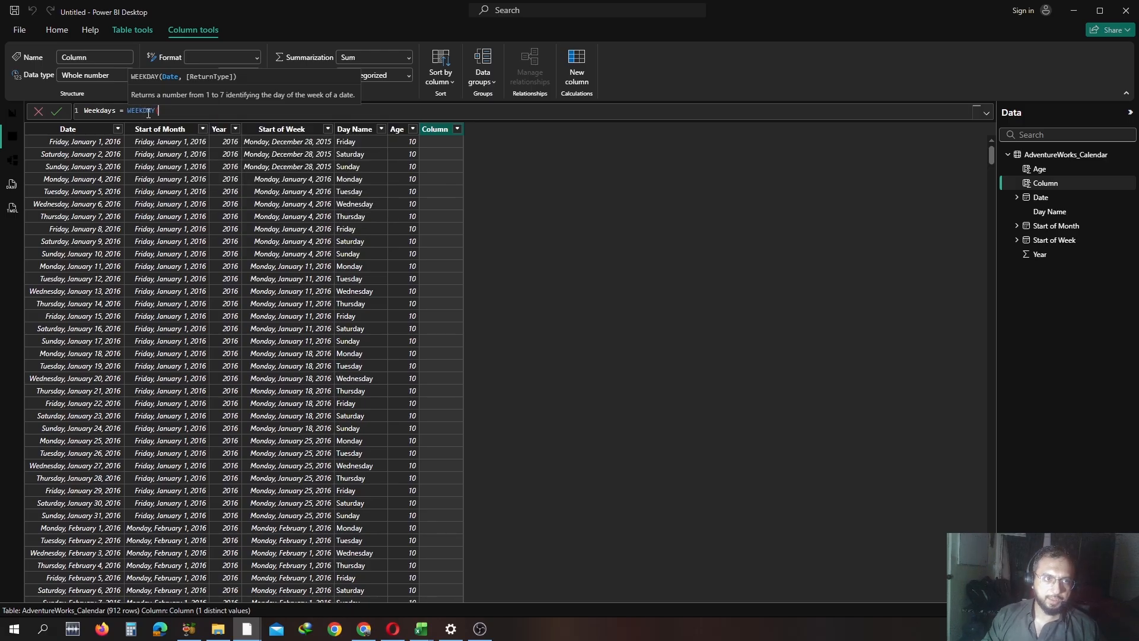
{"action": "type", "text": "AdventureWorks_Calendar"}
{"action": "key", "text": "Tab"}
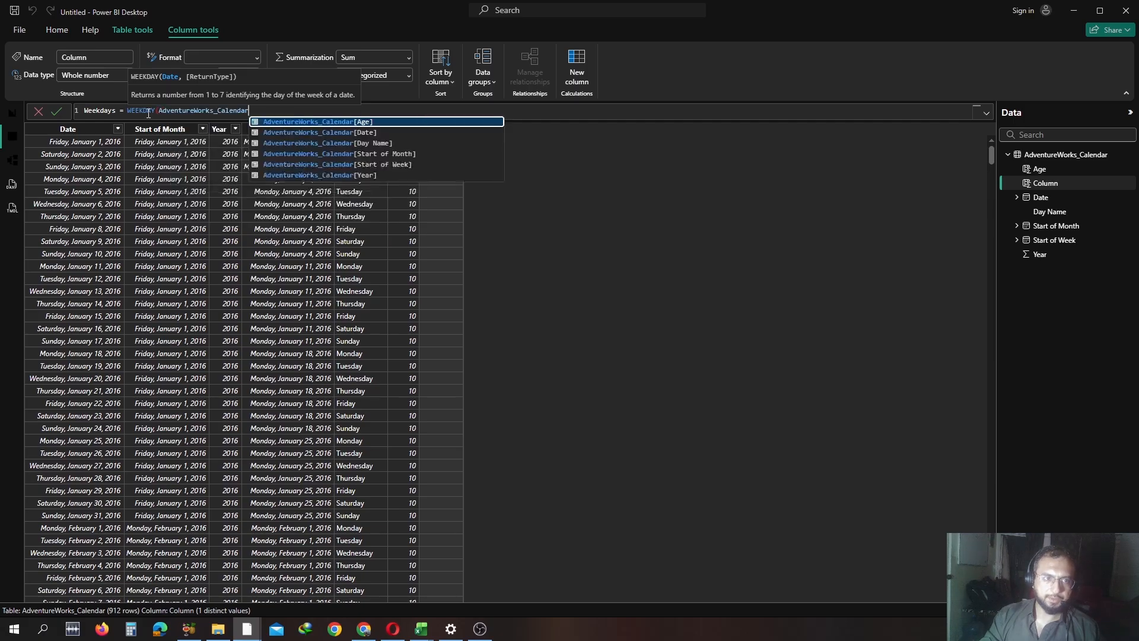
{"action": "type", "text": ","}
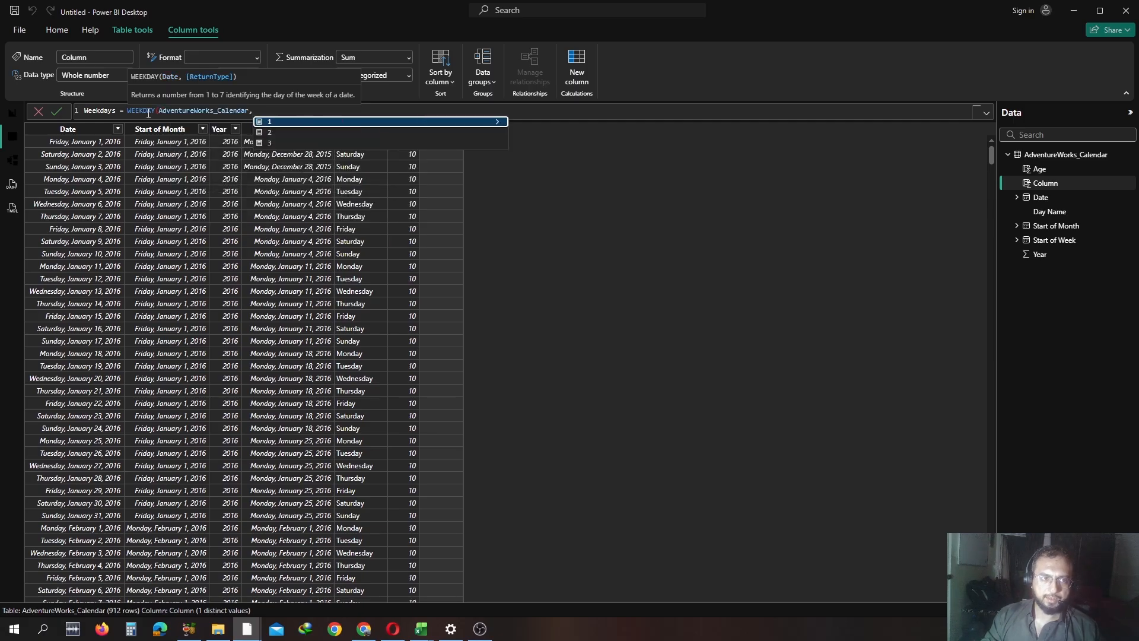
{"action": "key", "text": "Down"}
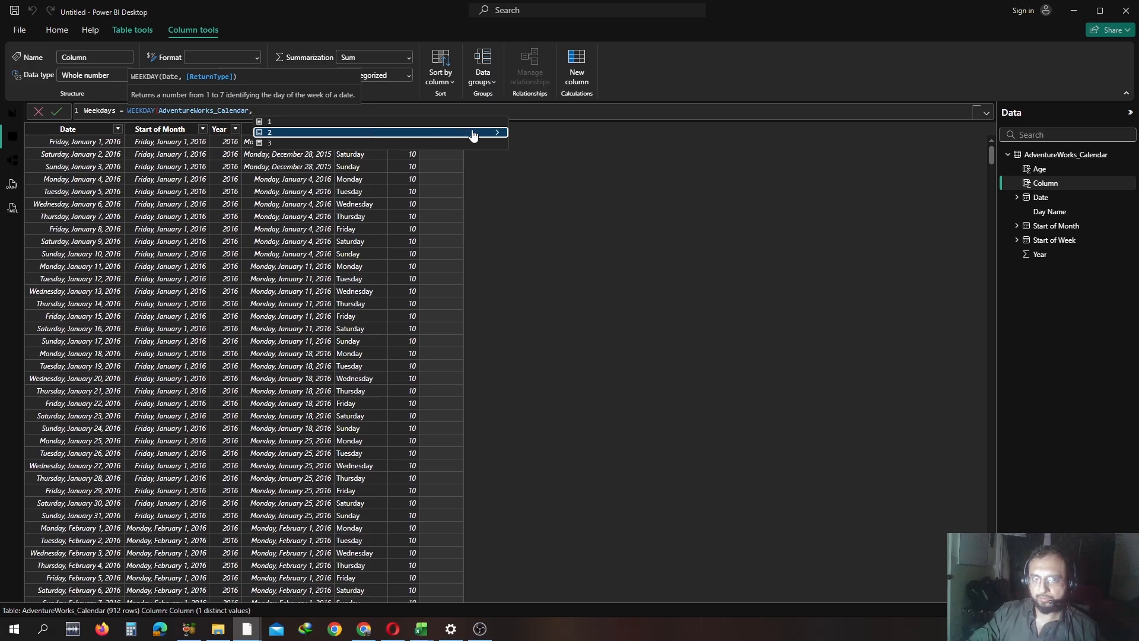
{"action": "left_click", "coordinate": [493, 133]}
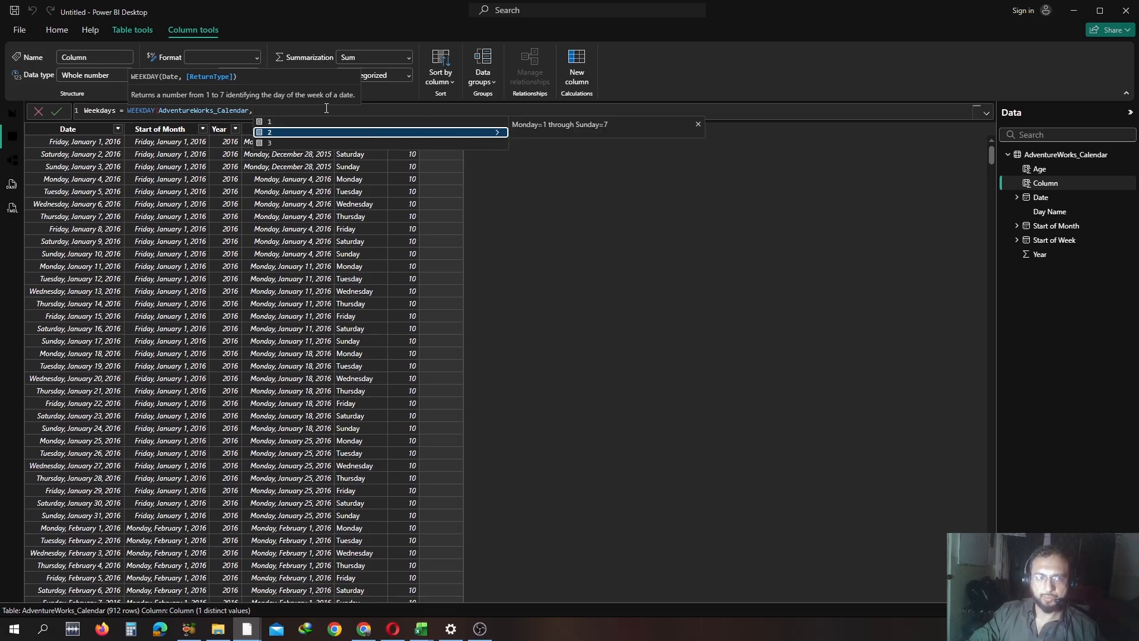
{"action": "type", "text": "2)"}
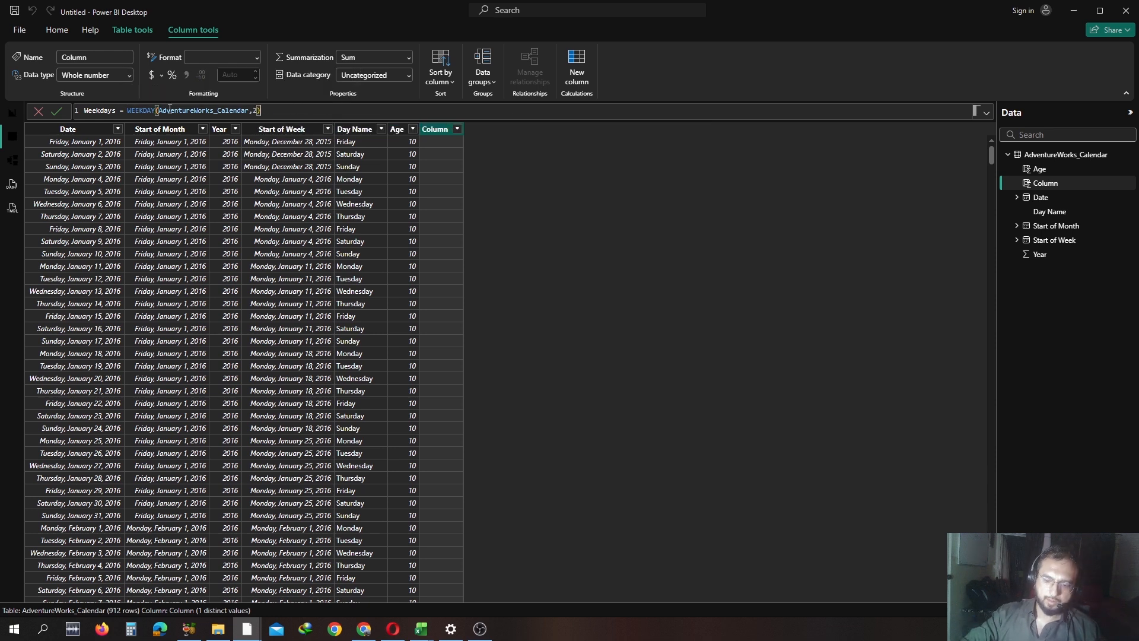
{"action": "key", "text": "Return"}
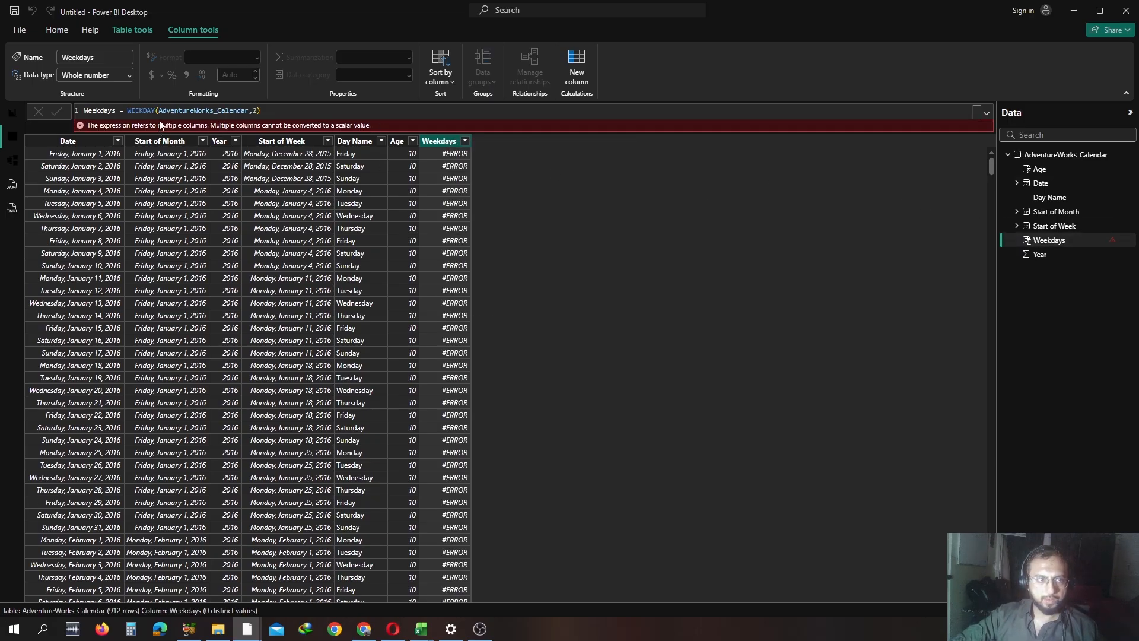
Step: Correct the Weekdays formula to WEEKDAY(AdventureWorks_Calendar[Date],2) so that it references the Date column
{"action": "left_click", "coordinate": [274, 108]}
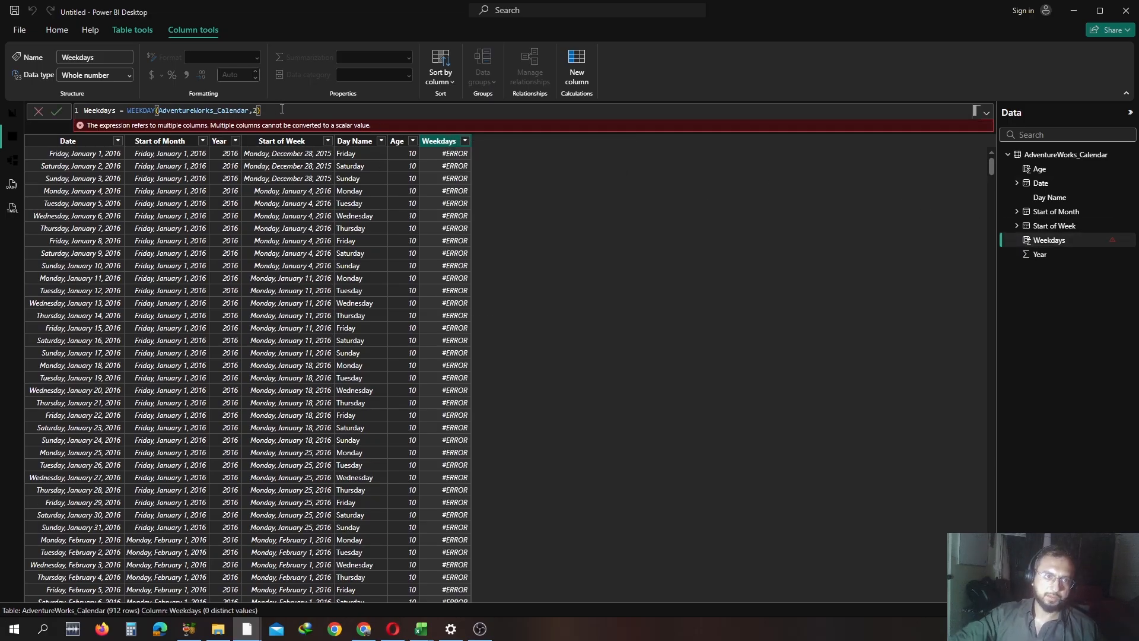
{"action": "key", "text": "BackSpace"}
{"action": "key", "text": "BackSpace"}
{"action": "key", "text": "BackSpace"}
{"action": "key", "text": "Down"}
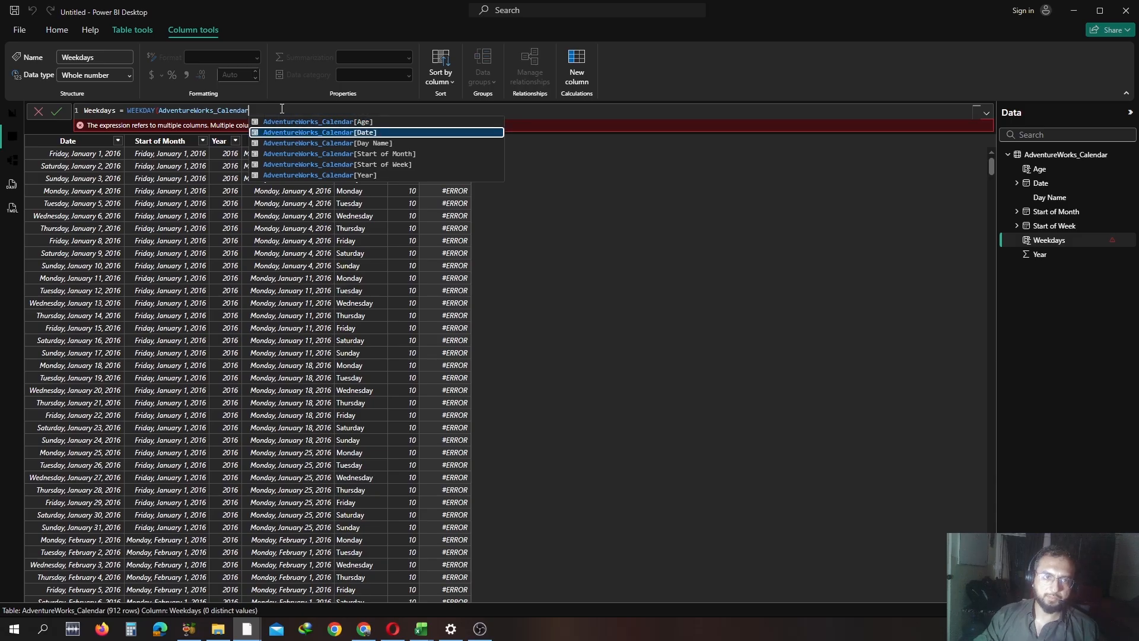
{"action": "key", "text": "Tab"}
{"action": "type", "text": ",2)"}
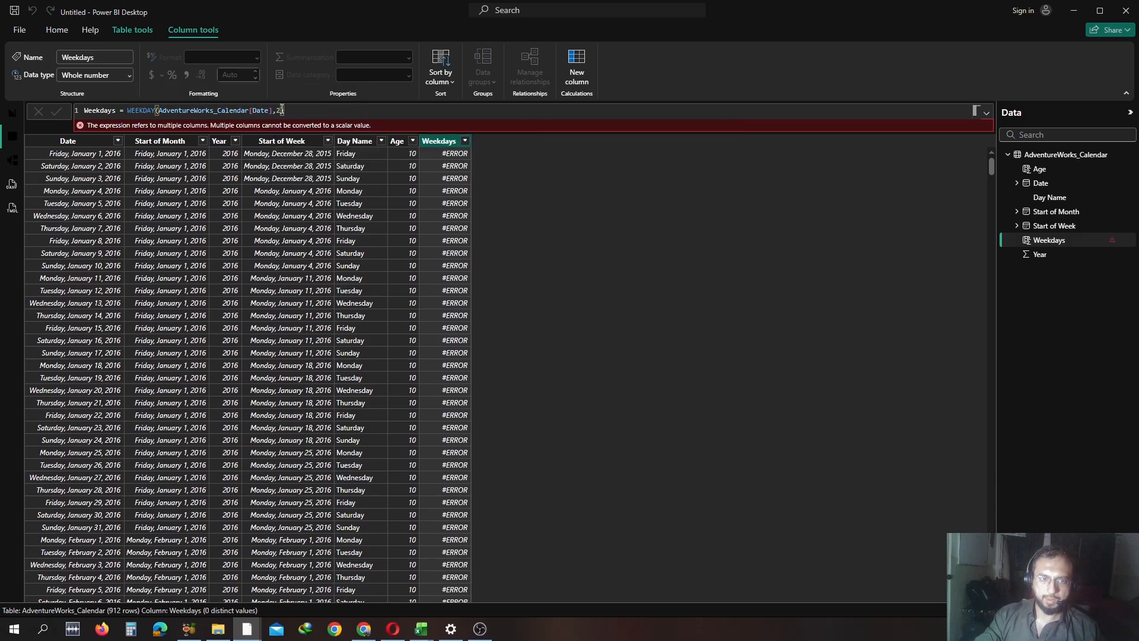
{"action": "key", "text": "Return"}
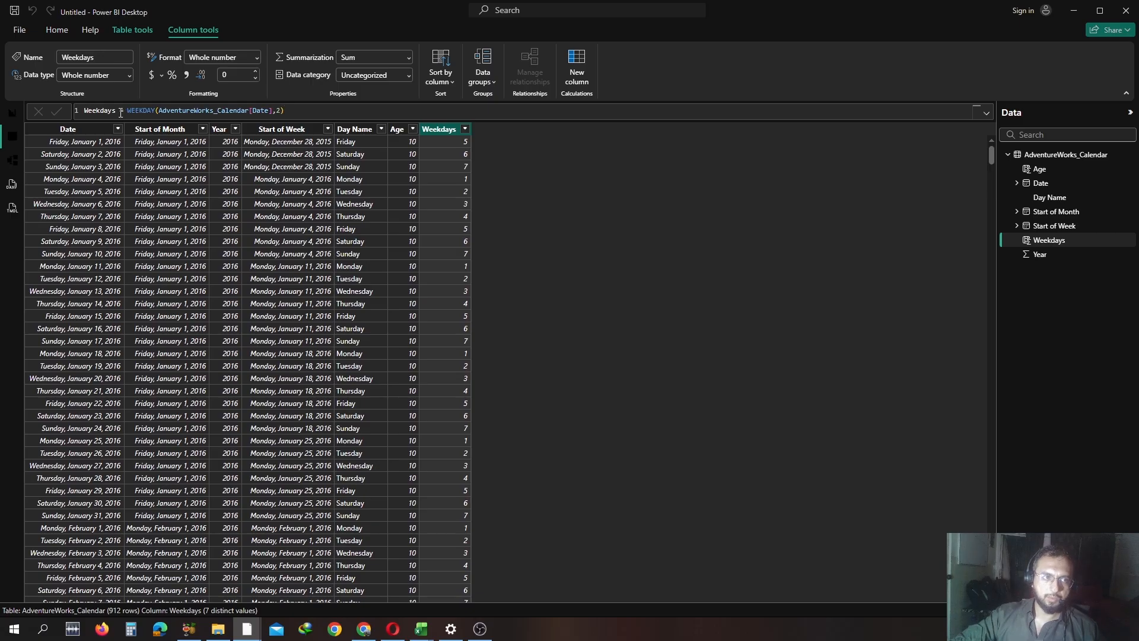
Step: Add a further calculated column to the AdventureWorks_Calendar table and name it Offdays
{"action": "left_click", "coordinate": [578, 61]}
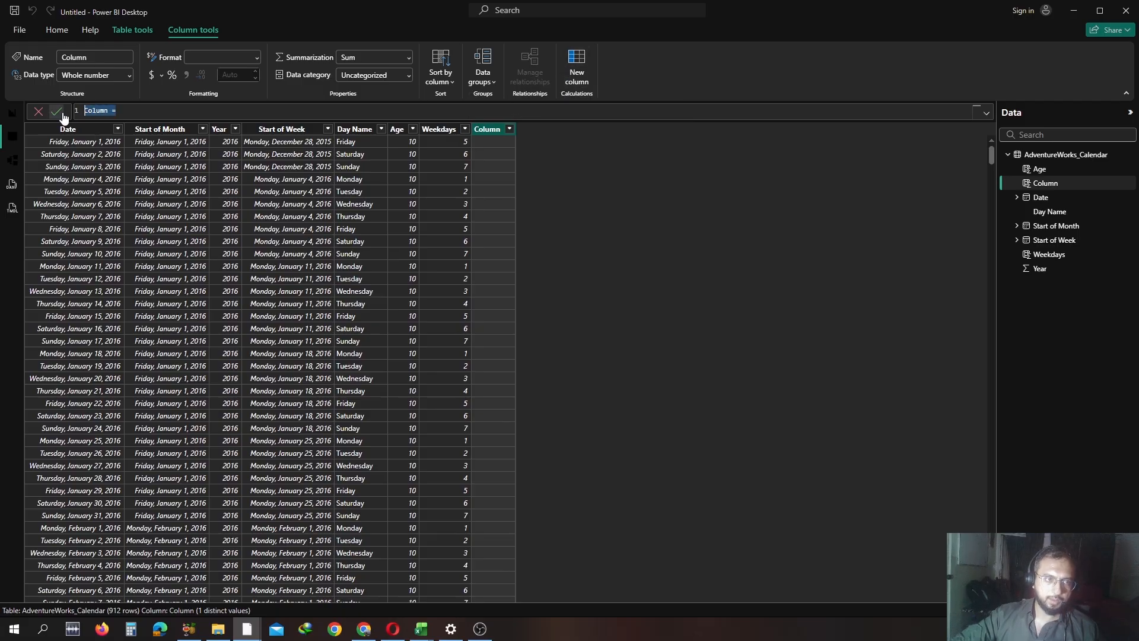
{"action": "key", "text": "Left"}
{"action": "key", "text": "Right"}
{"action": "key", "text": "Right"}
{"action": "key", "text": "Right"}
{"action": "key", "text": "Right"}
{"action": "key", "text": "Right"}
{"action": "key", "text": "Right"}
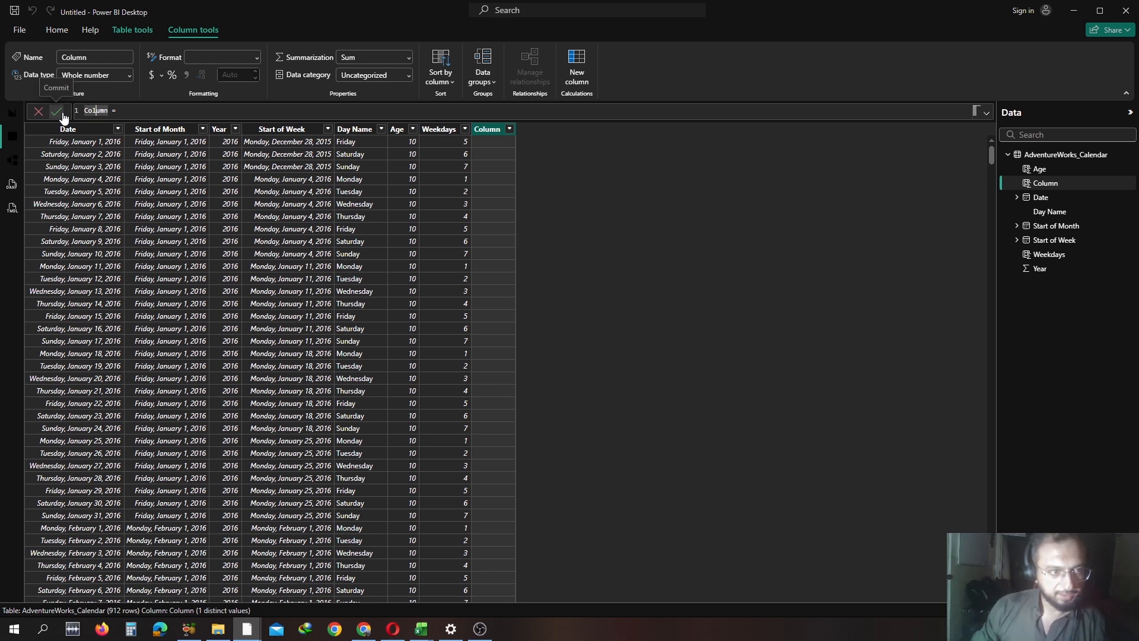
{"action": "key", "text": "BackSpace"}
{"action": "key", "text": "BackSpace"}
{"action": "key", "text": "BackSpace"}
{"action": "key", "text": "BackSpace"}
{"action": "type", "text": "Offdays ="}
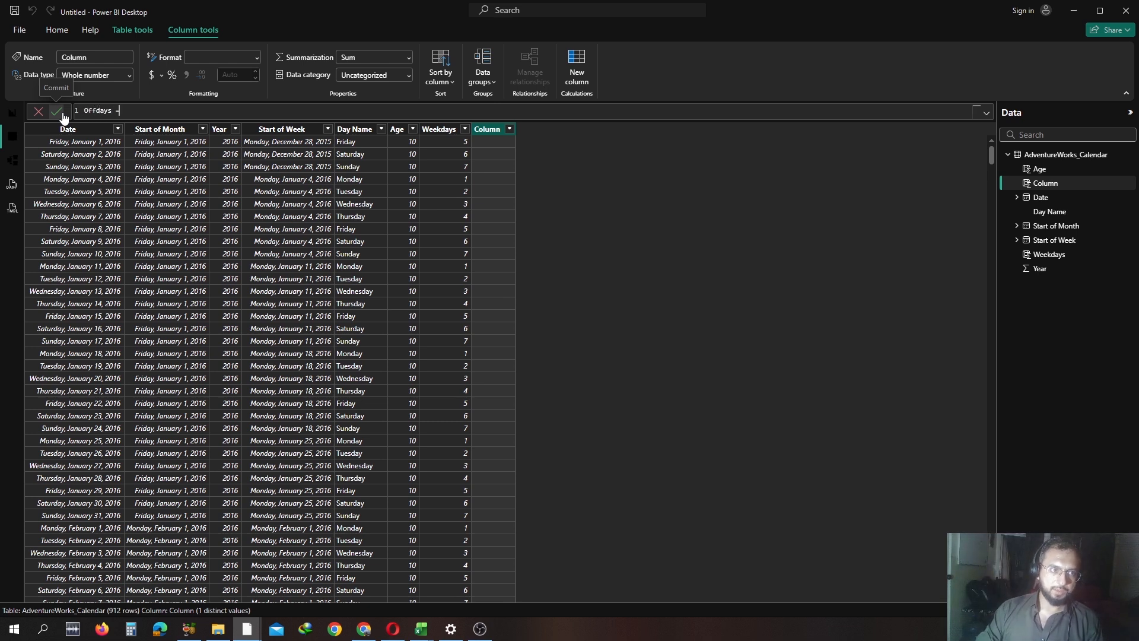
{"action": "type", "text": "day"}
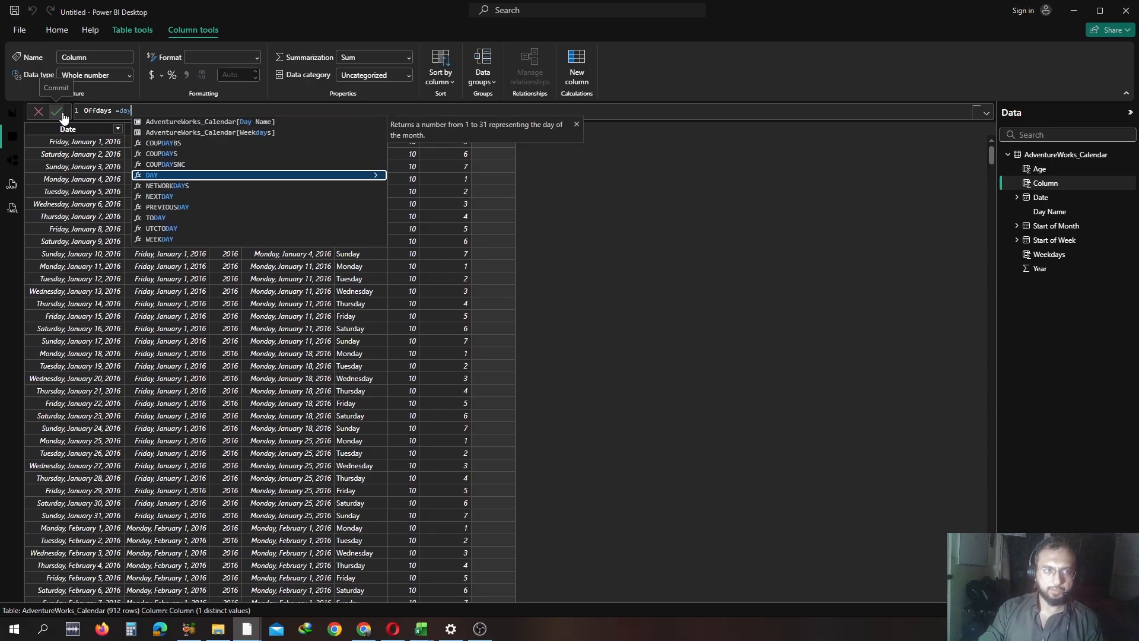
{"action": "key", "text": "BackSpace"}
{"action": "key", "text": "BackSpace"}
{"action": "key", "text": "BackSpace"}
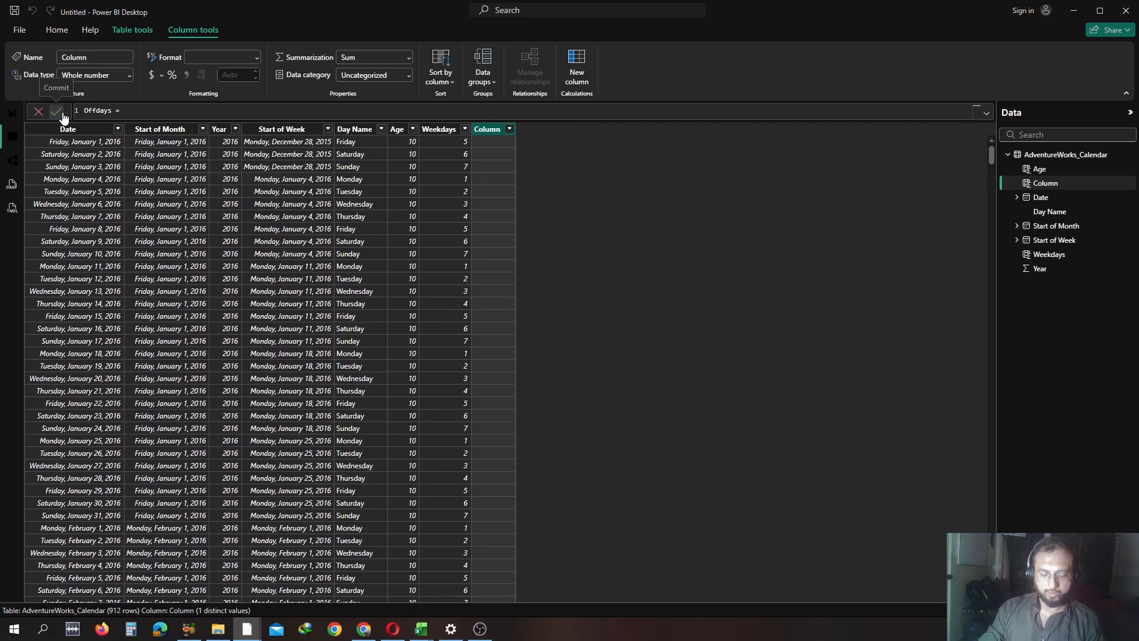
Step: Begin the Offdays column's formula with the IF function
{"action": "type", "text": "IF "}
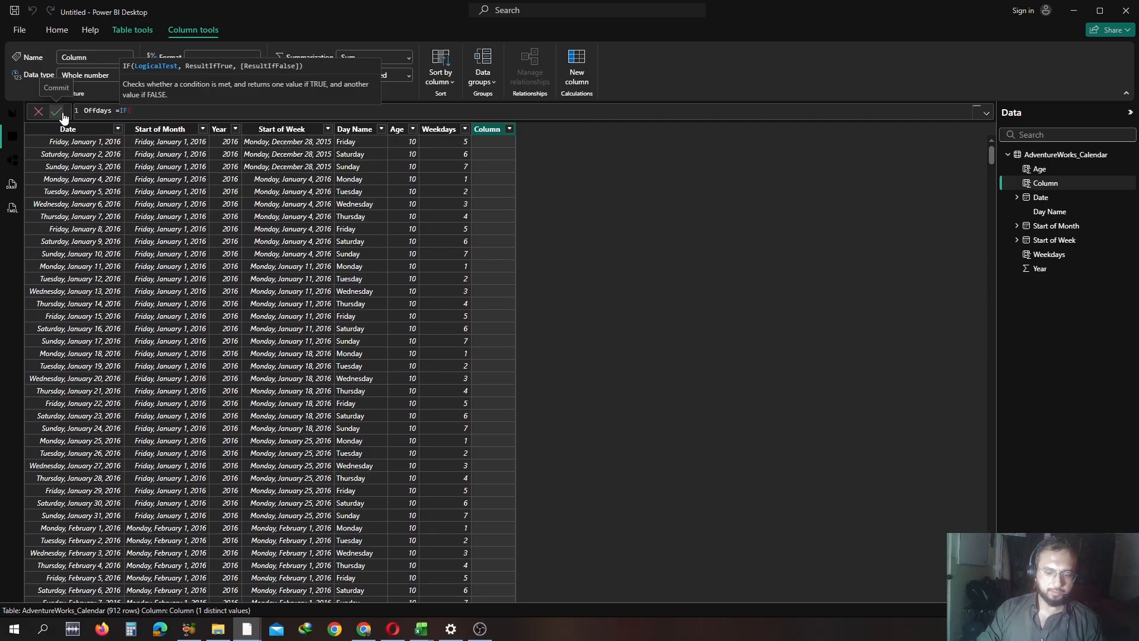
{"action": "type", "text": "(OR("}
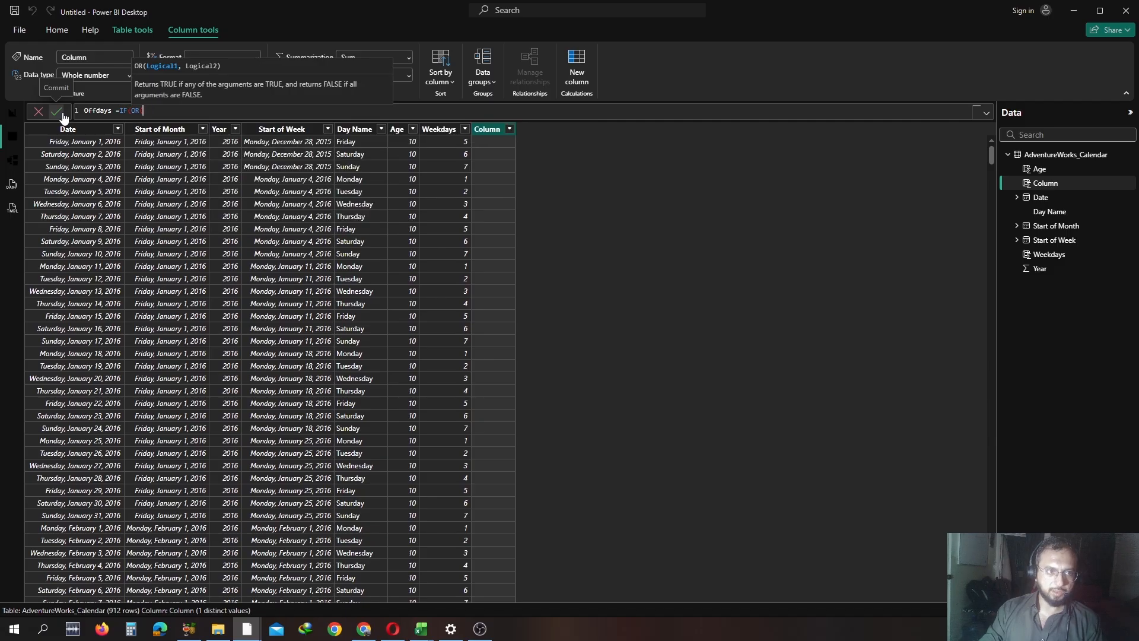
{"action": "key", "text": "BackSpace"}
{"action": "key", "text": "BackSpace"}
{"action": "key", "text": "BackSpace"}
{"action": "key", "text": "BackSpace"}
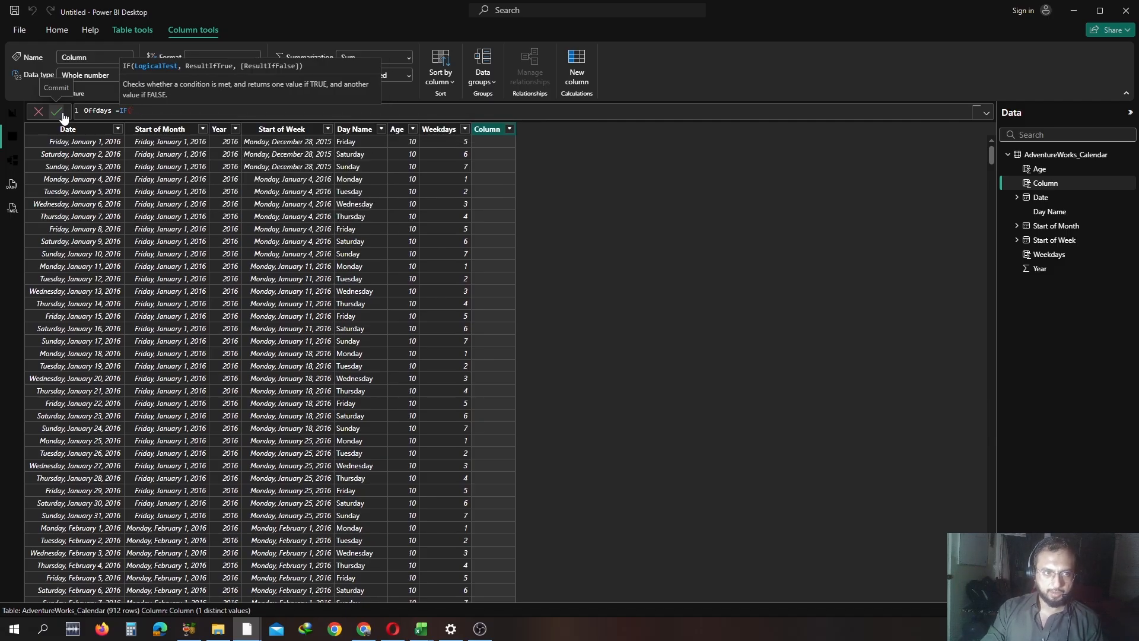
Step: Enter AdventureWorks_Calendar[Weekdays]=6 as the first condition of the Offdays column's IF formula
{"action": "type", "text": "(wee"}
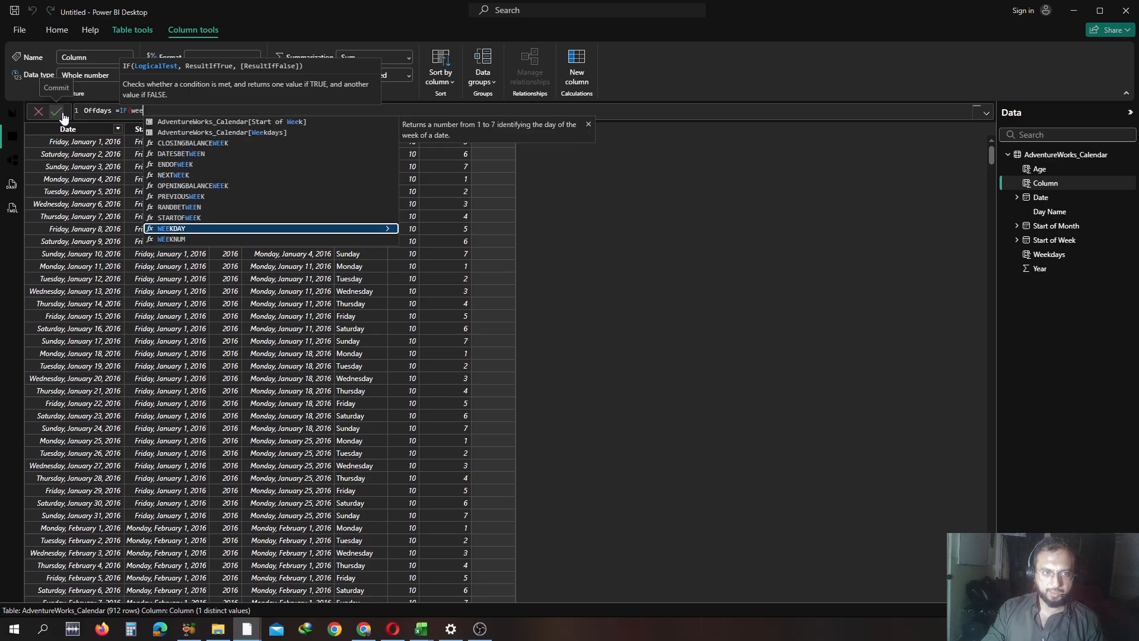
{"action": "key", "text": "Up"}
{"action": "key", "text": "Up"}
{"action": "key", "text": "Up"}
{"action": "key", "text": "Up"}
{"action": "key", "text": "Up"}
{"action": "key", "text": "Up"}
{"action": "key", "text": "Up"}
{"action": "key", "text": "Up"}
{"action": "key", "text": "Up"}
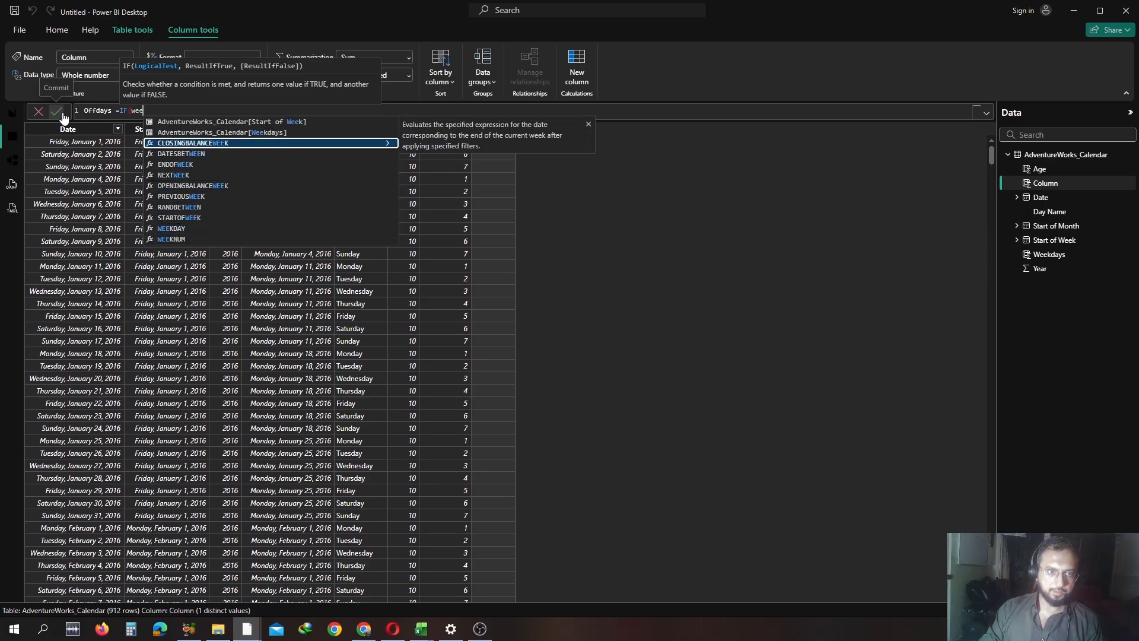
{"action": "key", "text": "Tab"}
{"action": "type", "text": "="}
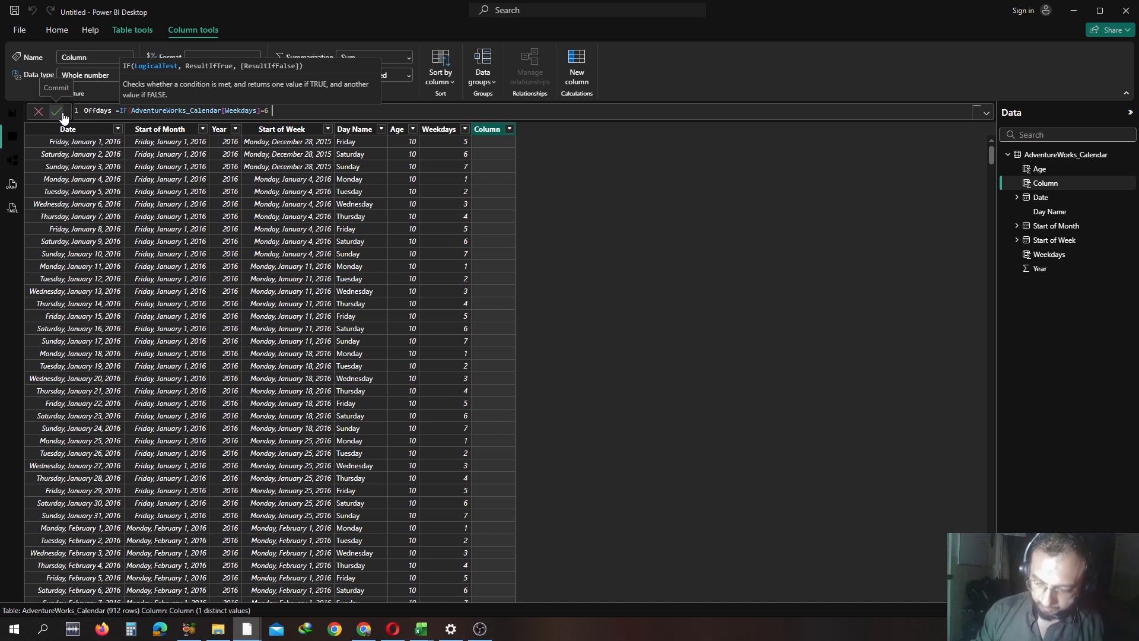
Step: Extend the IF test with the || operator and the alternative condition AdventureWorks_Calendar[Weekdays]=7
{"action": "type", "text": "||"}
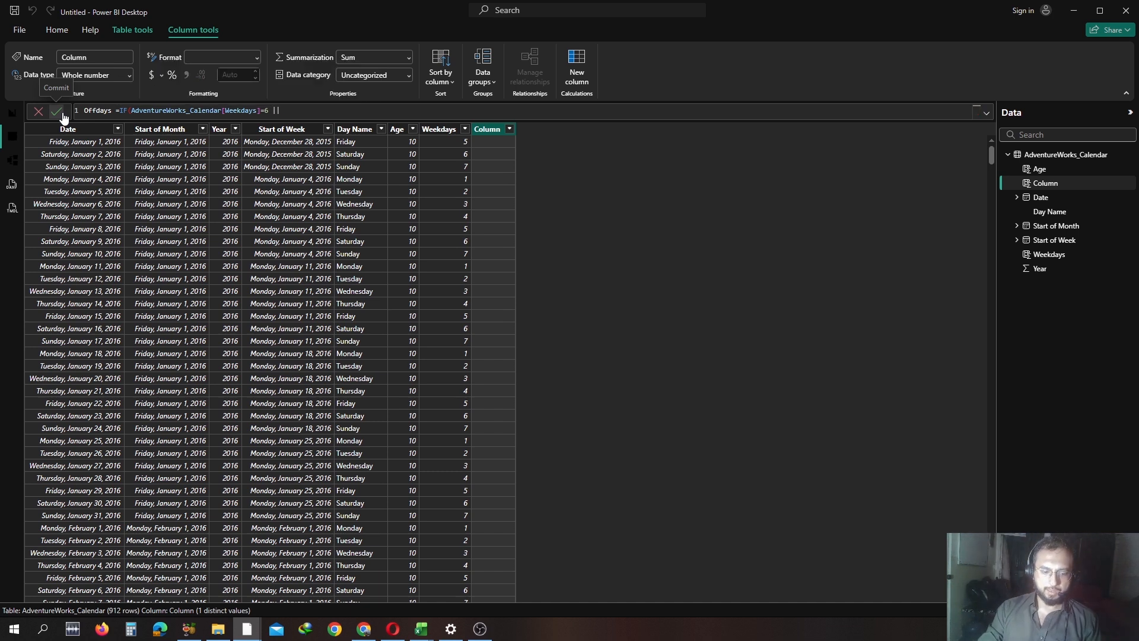
{"action": "type", "text": " adv"}
{"action": "key", "text": "Down"}
{"action": "key", "text": "Down"}
{"action": "key", "text": "Down"}
{"action": "key", "text": "Down"}
{"action": "key", "text": "Down"}
{"action": "key", "text": "Down"}
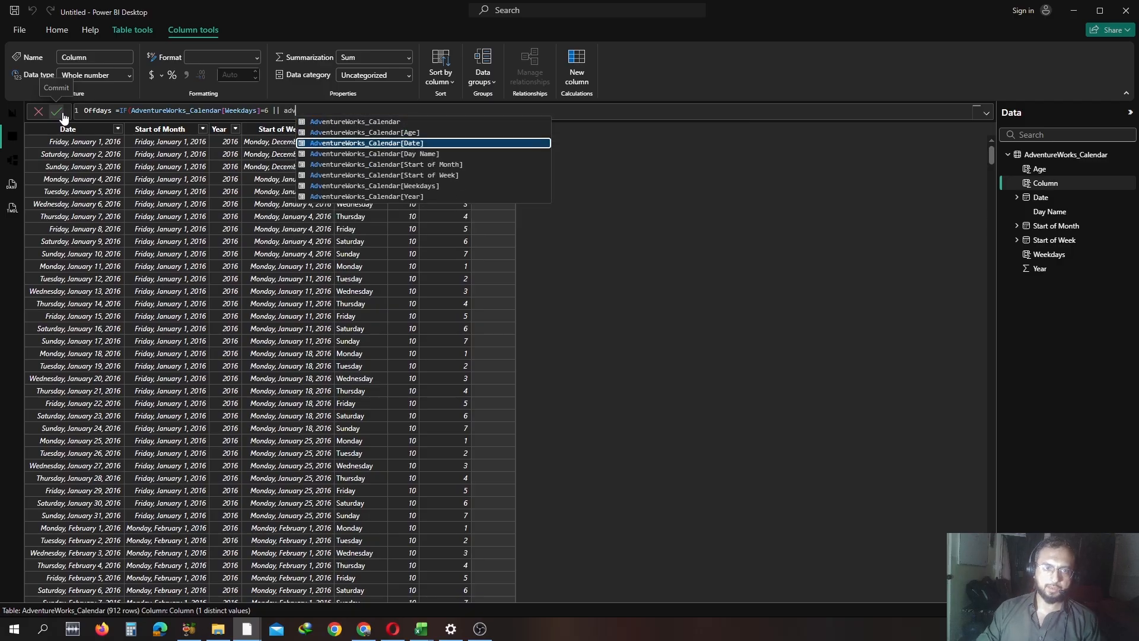
{"action": "key", "text": "Tab"}
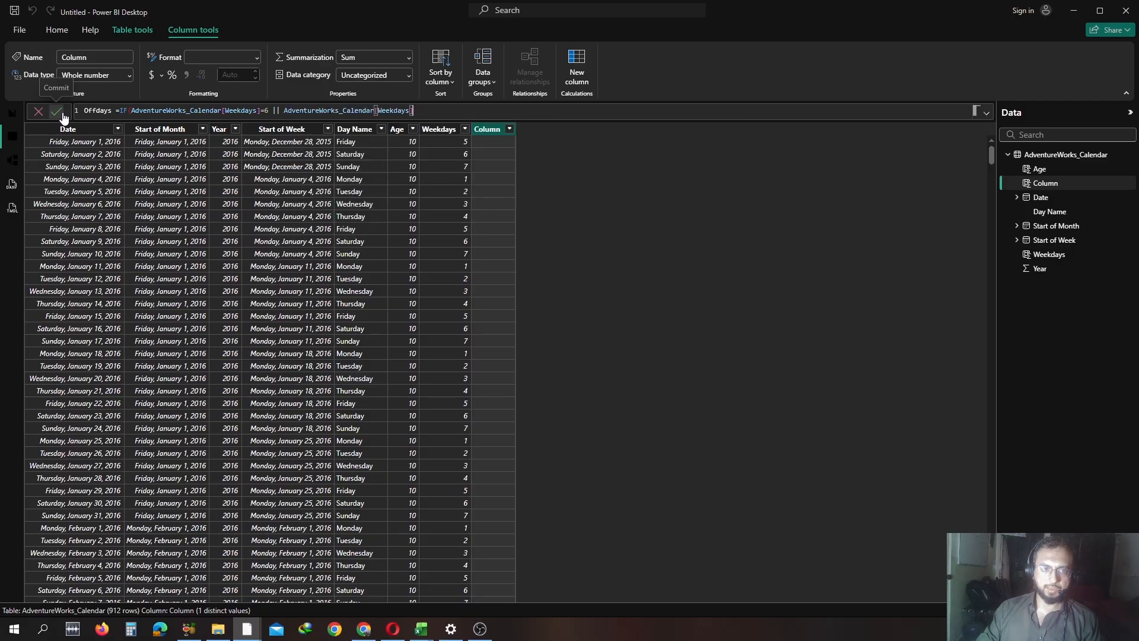
{"action": "type", "text": "=7,"}
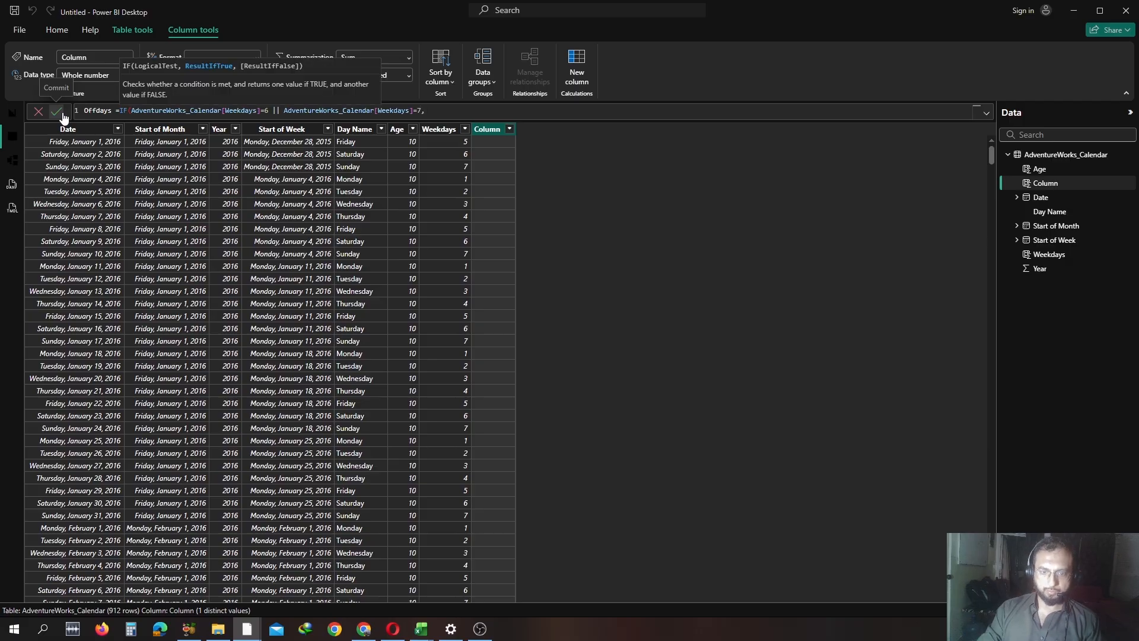
Step: Complete the Offdays formula with "weekend" as the true result and "week" as the false result, and commit it
{"action": "type", "text": "weekend"}
{"action": "type", "text": ","}
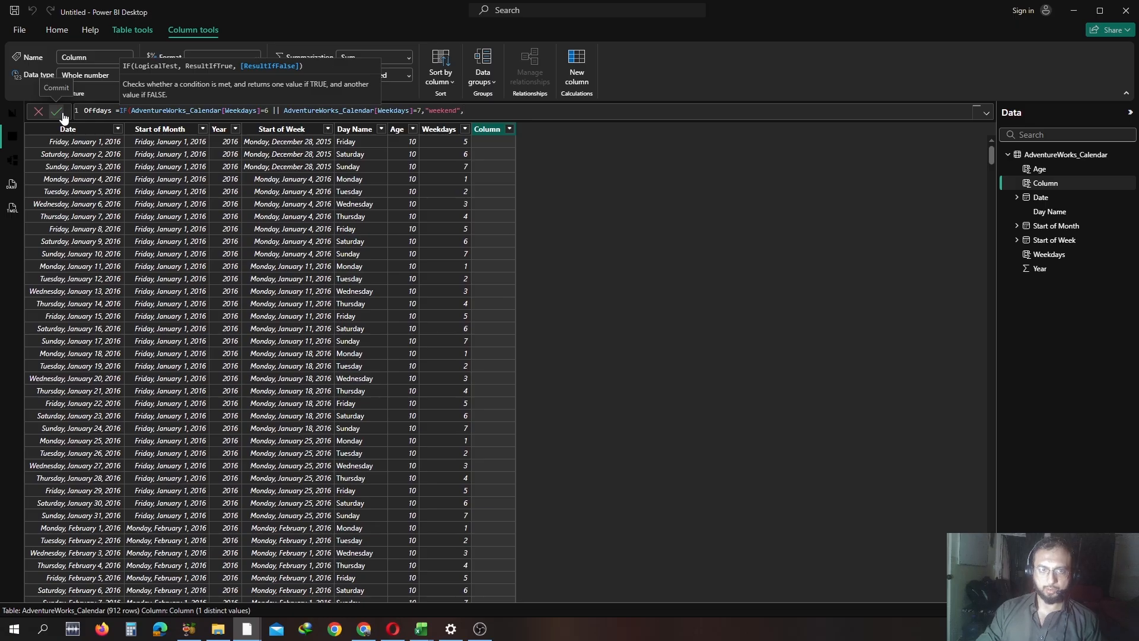
{"action": "type", "text": "\"ewee"}
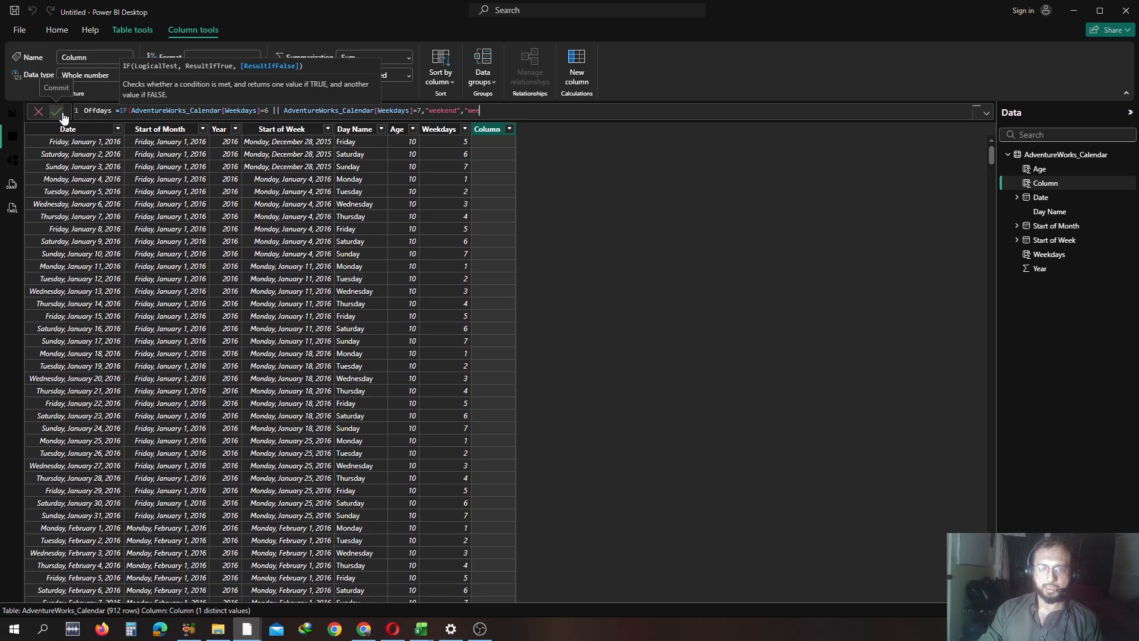
{"action": "type", "text": "\")"}
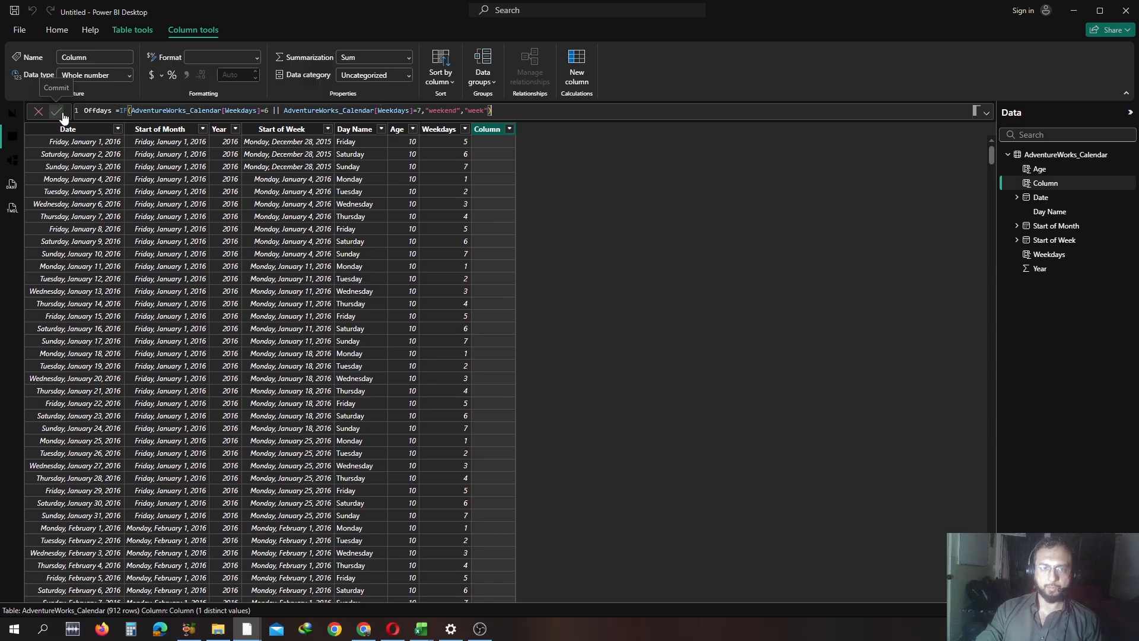
{"action": "left_click", "coordinate": [62, 112]}
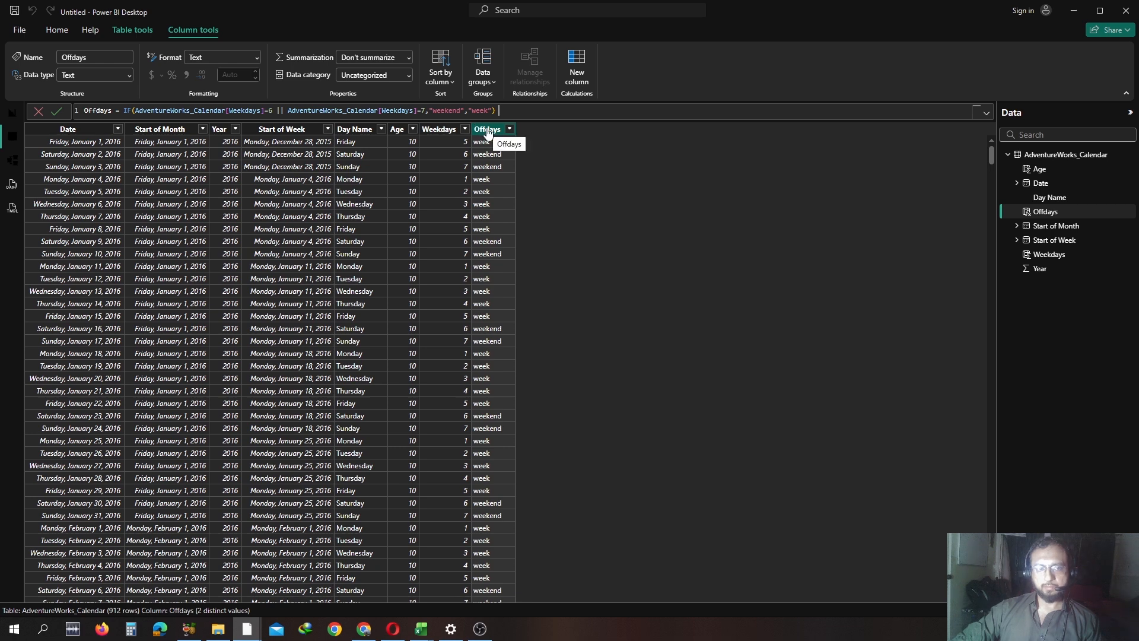
{"action": "mouse_move", "coordinate": [421, 629]}
{"action": "left_click", "coordinate": [474, 595]}
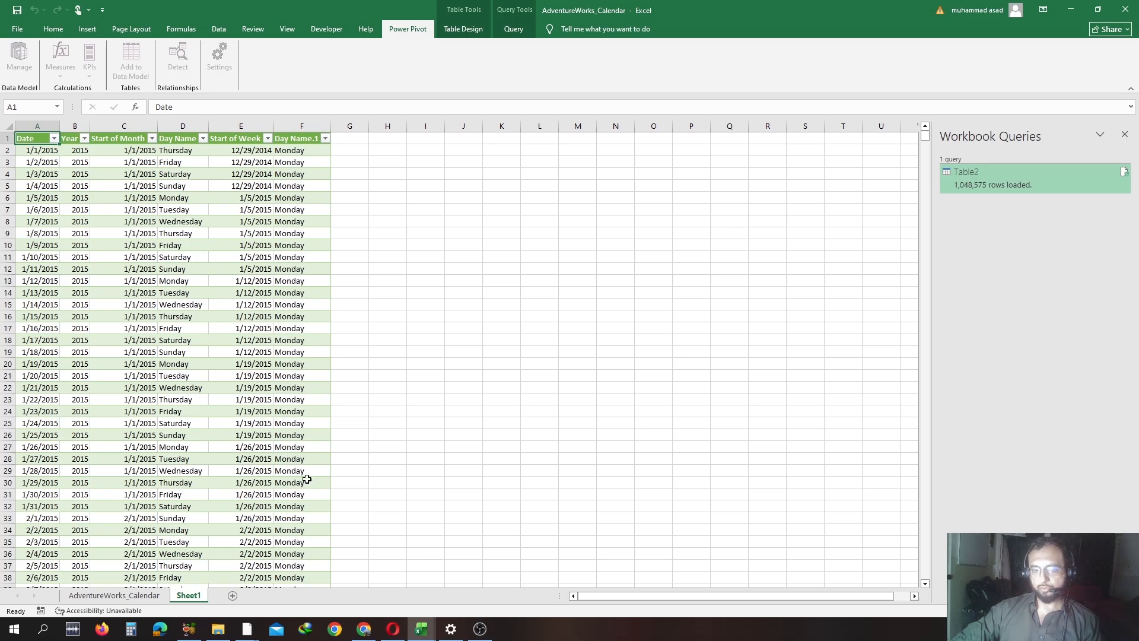
{"action": "left_click", "coordinate": [480, 632]}
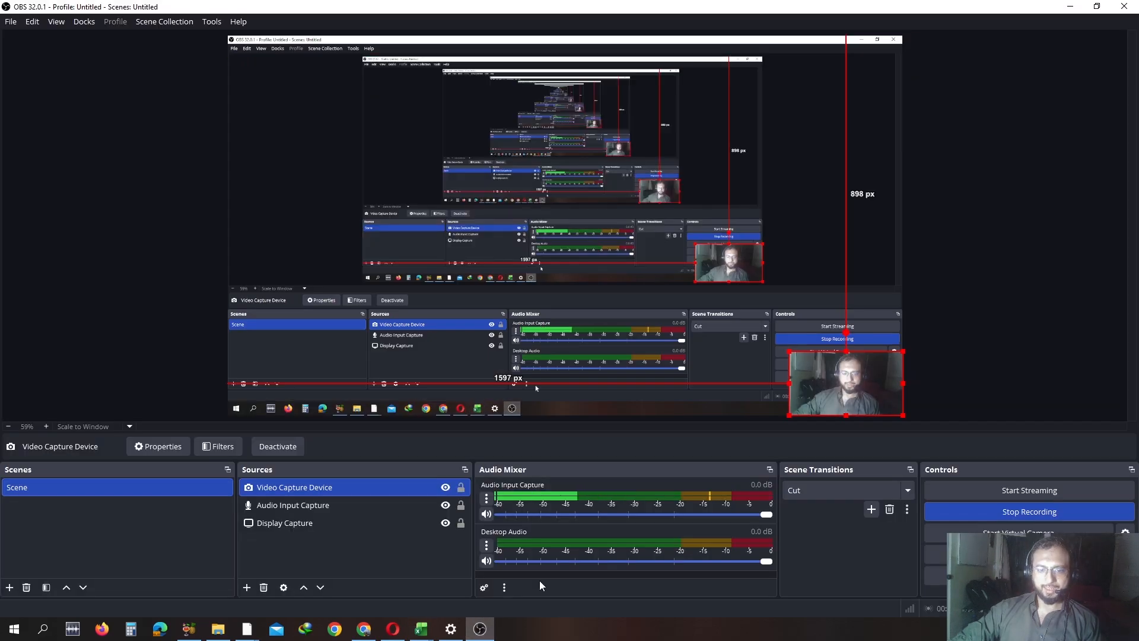